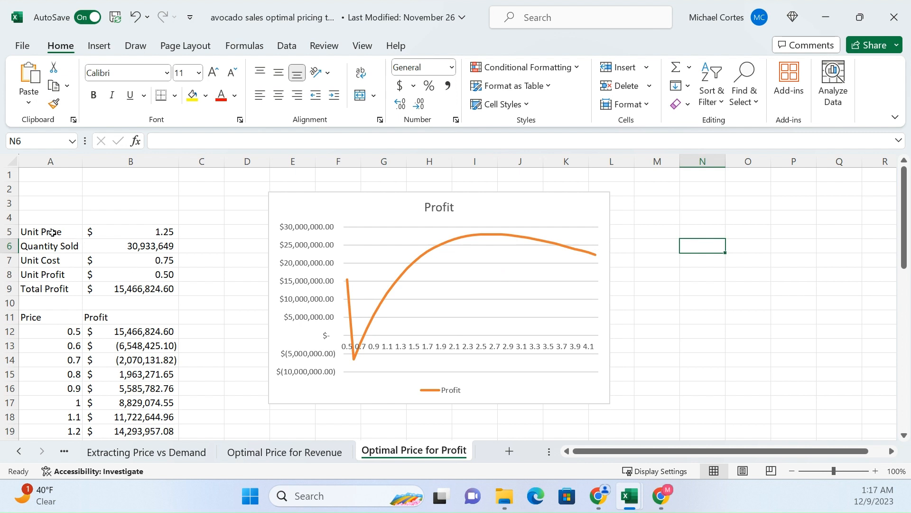
- Review the Unit Price and Quantity Sold rows on the Optimal Price for Profit sheet
{"action": "left_click", "coordinate": [164, 215]}
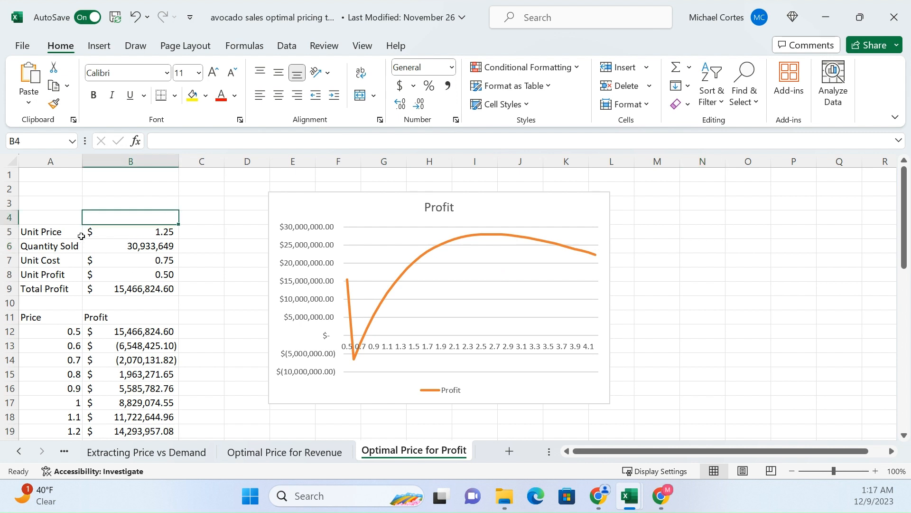
{"action": "left_click_drag", "start_coordinate": [63, 236], "coordinate": [166, 232]}
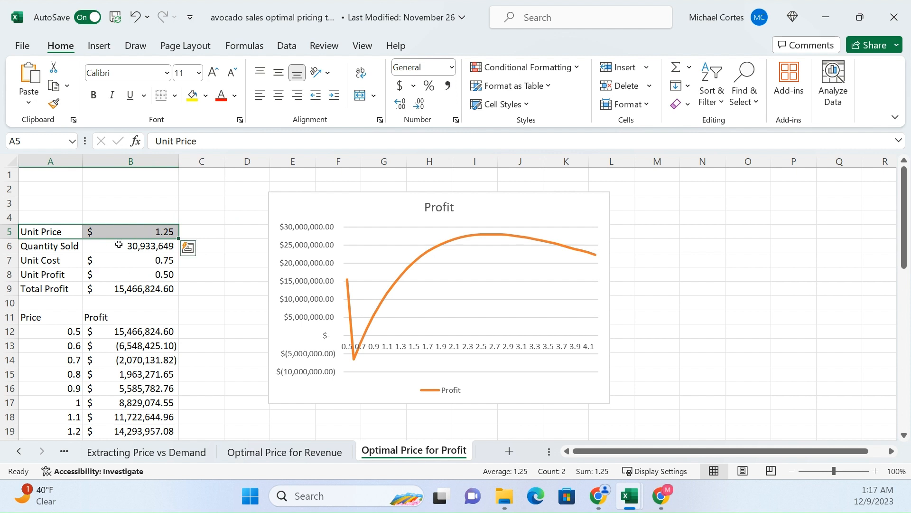
{"action": "left_click_drag", "start_coordinate": [61, 250], "coordinate": [136, 257]}
{"action": "left_click", "coordinate": [182, 247]}
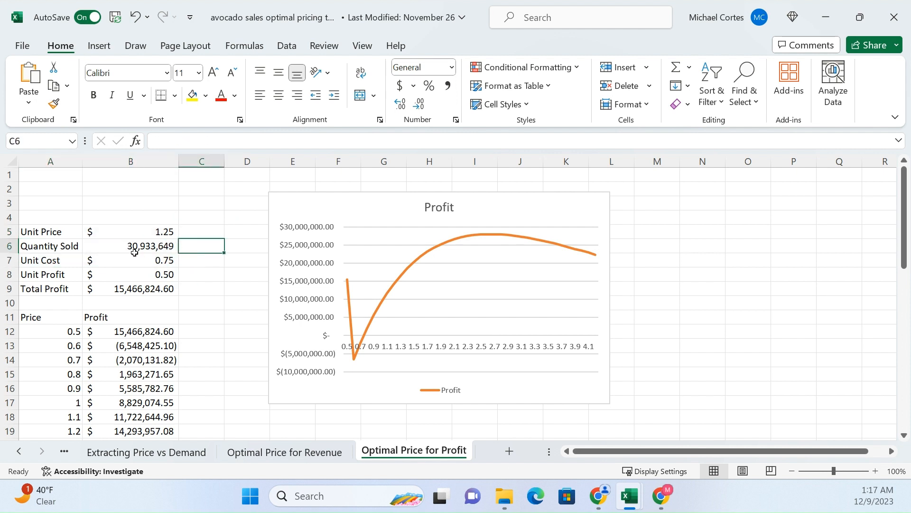
{"action": "left_click_drag", "start_coordinate": [80, 250], "coordinate": [142, 247]}
{"action": "left_click", "coordinate": [211, 244]}
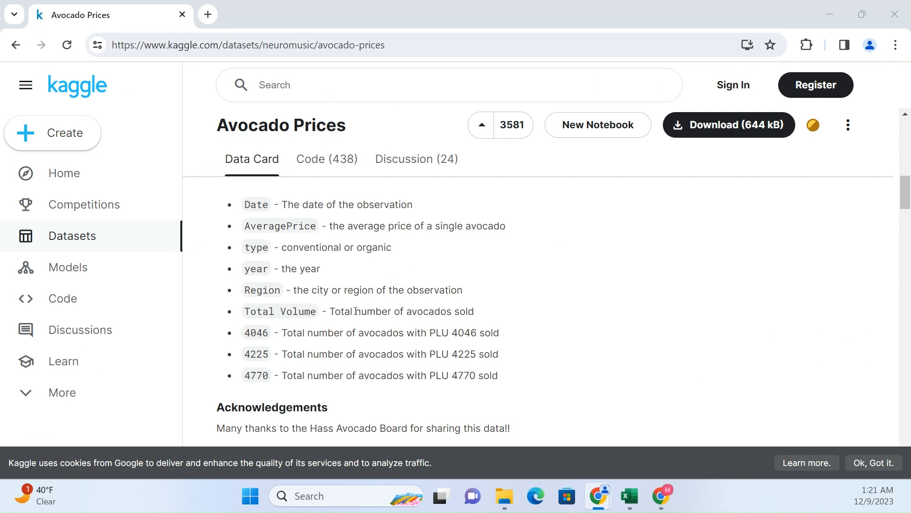
- Read the Kaggle Avocado Prices dataset description, focusing on the Date, AveragePrice and Total Volume column definitions
{"action": "scroll", "coordinate": [362, 260], "scroll_direction": "up", "scroll_amount": 10}
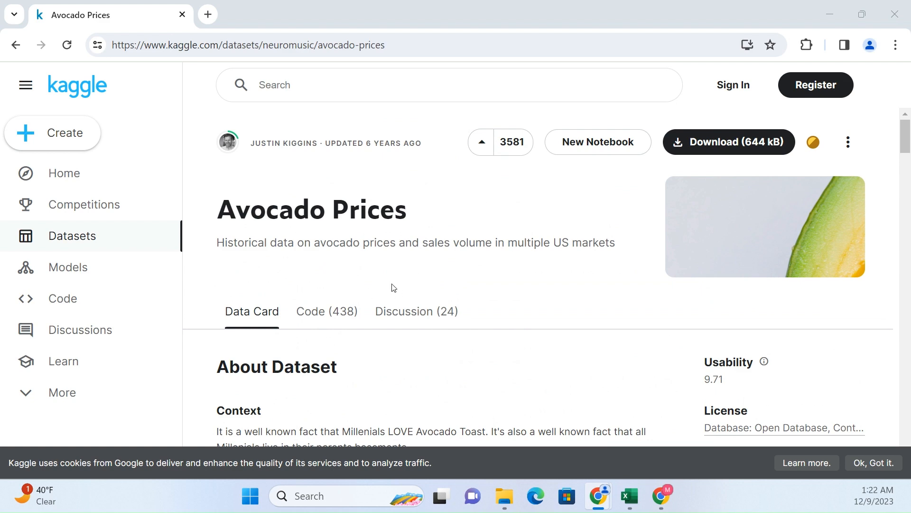
{"action": "scroll", "coordinate": [496, 261], "scroll_direction": "down", "scroll_amount": 3}
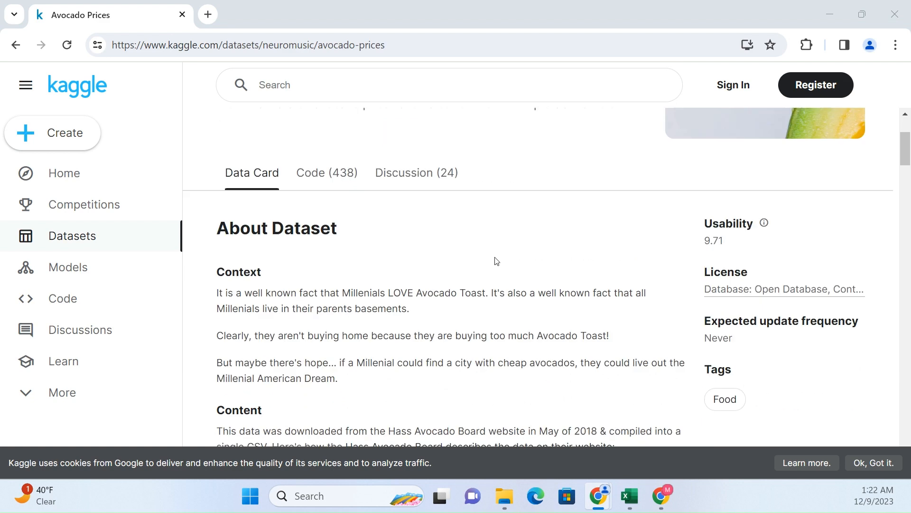
{"action": "scroll", "coordinate": [493, 259], "scroll_direction": "down", "scroll_amount": 10}
{"action": "scroll", "coordinate": [332, 264], "scroll_direction": "up", "scroll_amount": 2}
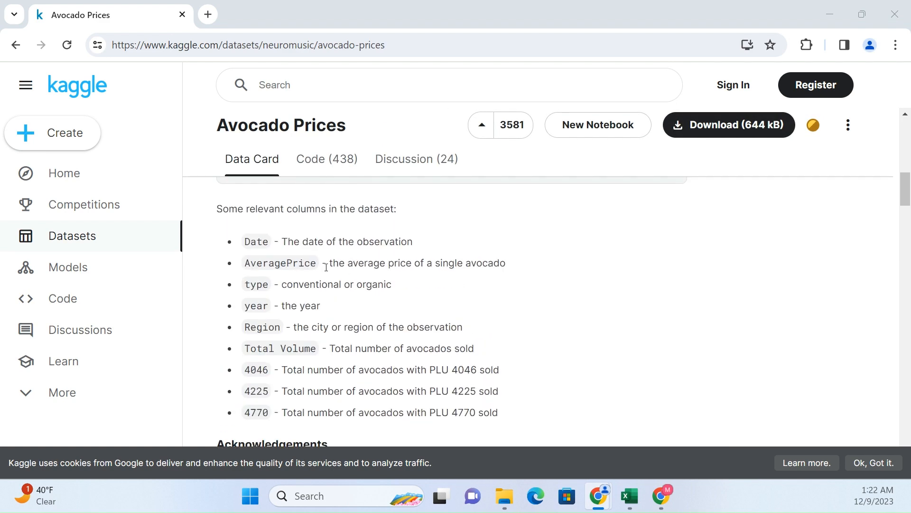
{"action": "double_click", "coordinate": [269, 263]}
{"action": "left_click", "coordinate": [375, 279]}
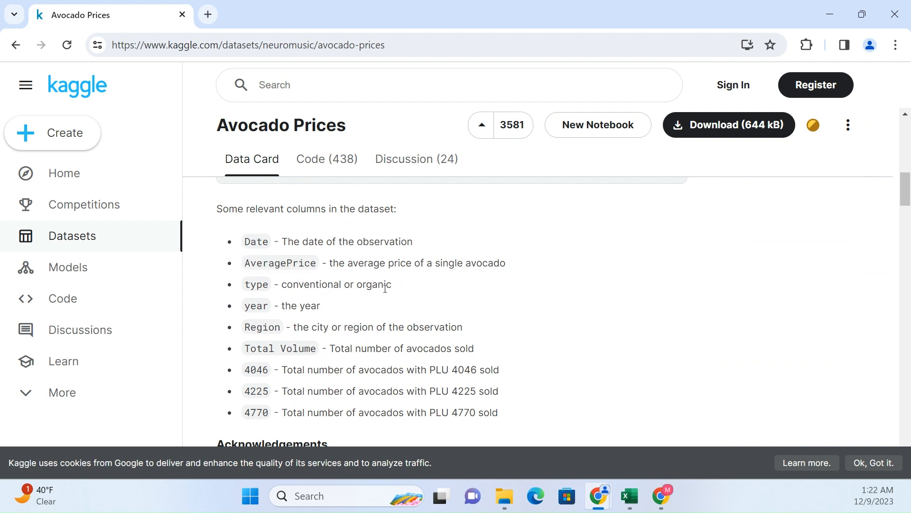
{"action": "left_click_drag", "start_coordinate": [250, 348], "coordinate": [310, 348]}
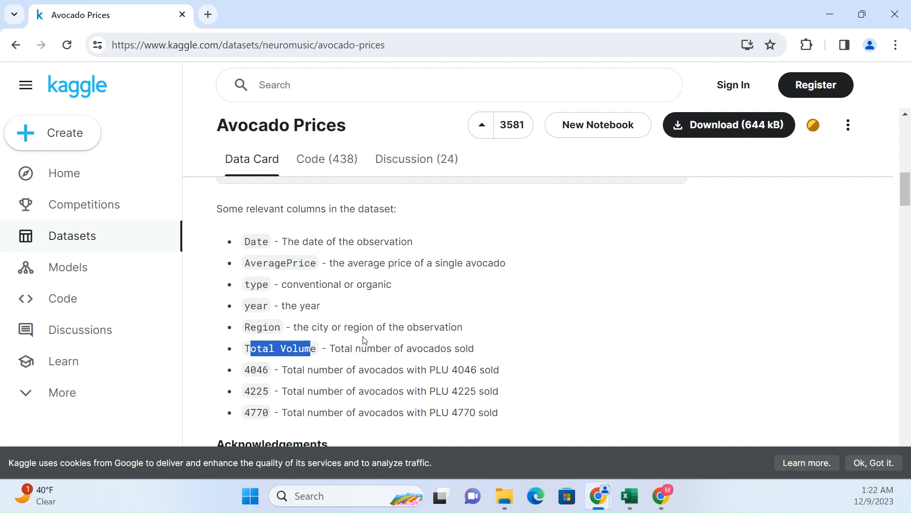
{"action": "left_click", "coordinate": [275, 239]}
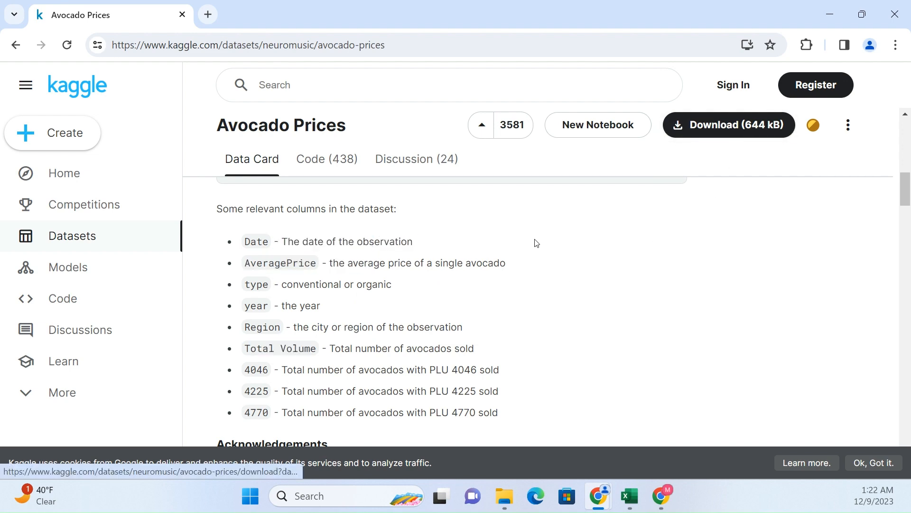
{"action": "scroll", "coordinate": [367, 223], "scroll_direction": "up", "scroll_amount": 5}
{"action": "scroll", "coordinate": [366, 223], "scroll_direction": "up", "scroll_amount": 5}
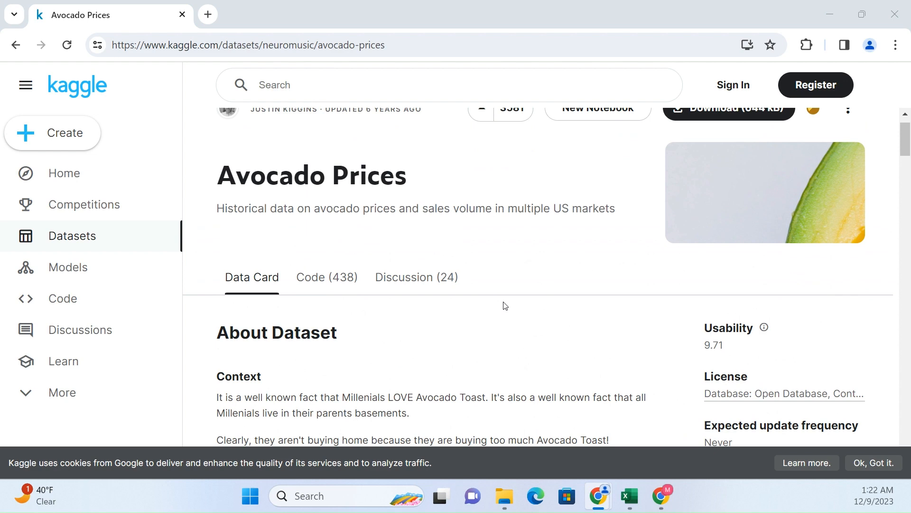
- Switch to the live avocado pricing tutorial workbook in Excel and close the Format Shape pane
{"action": "key", "text": "alt+Tab"}
{"action": "left_click", "coordinate": [94, 244]}
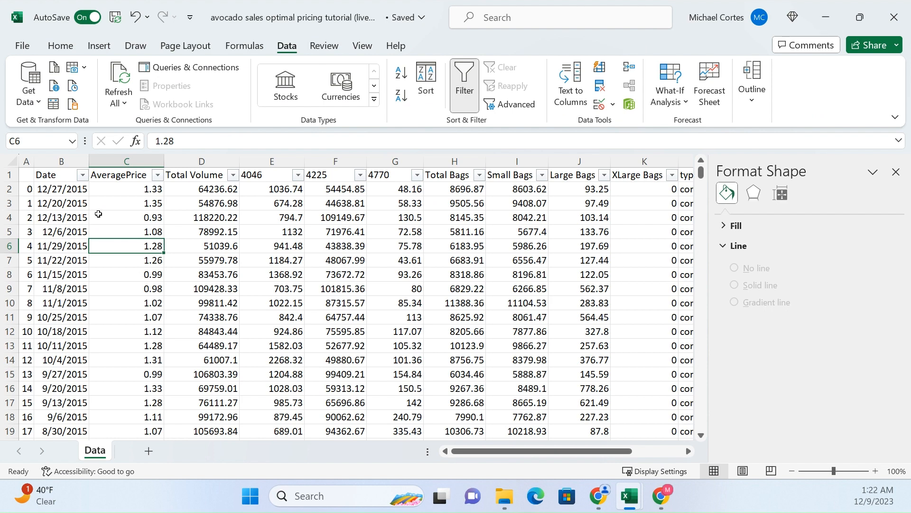
{"action": "left_click", "coordinate": [896, 171]}
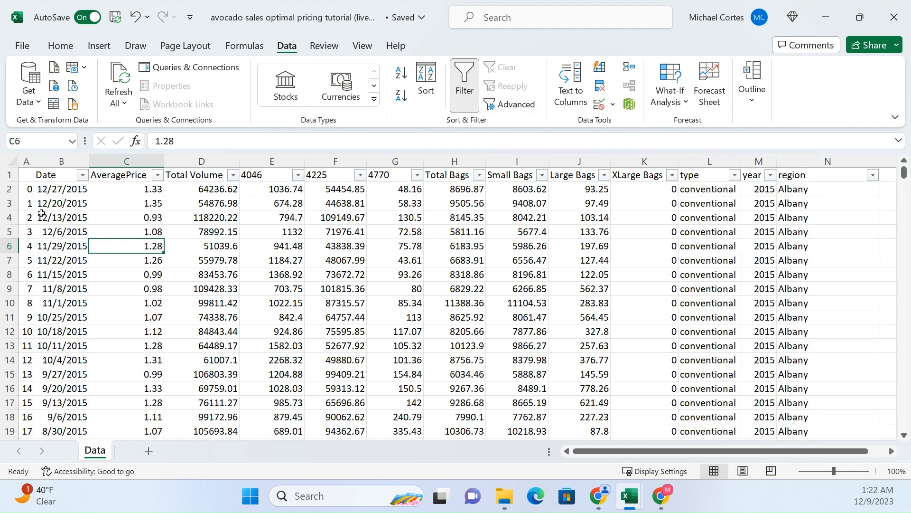
- Examine the Date, AveragePrice, Total Volume, 4046, 4225 and 4770 columns on the Data sheet
{"action": "left_click", "coordinate": [126, 162]}
{"action": "left_click", "coordinate": [69, 160]}
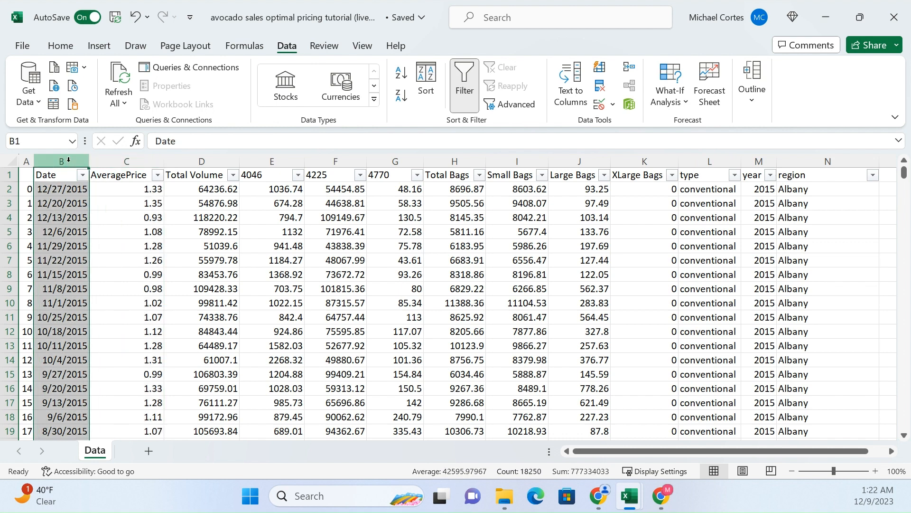
{"action": "left_click", "coordinate": [145, 187]}
{"action": "left_click", "coordinate": [72, 191]}
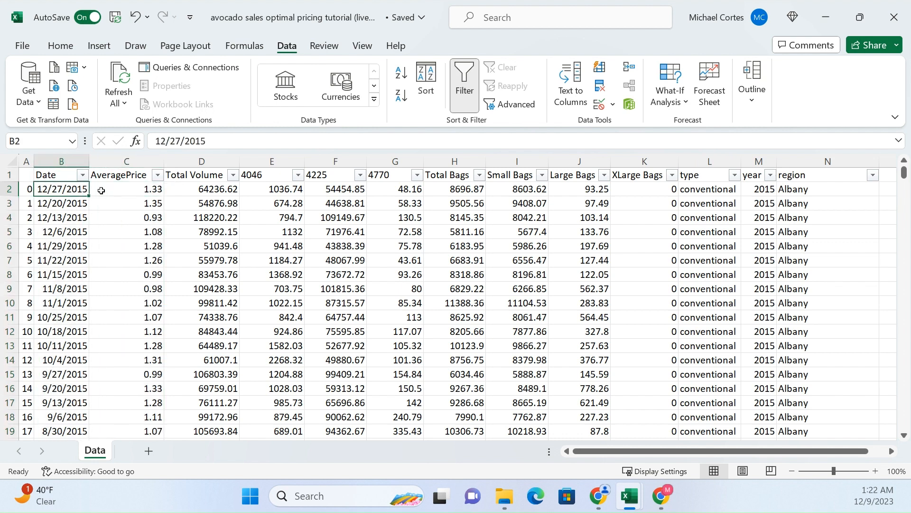
{"action": "left_click", "coordinate": [197, 194]}
{"action": "left_click_drag", "start_coordinate": [272, 161], "coordinate": [403, 161]}
{"action": "left_click", "coordinate": [262, 179]}
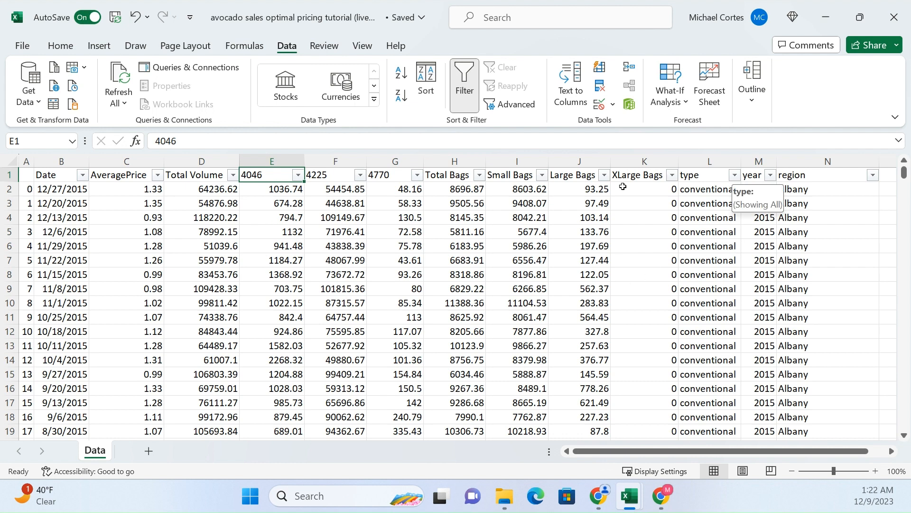
- Filter the type column to show only conventional avocados
{"action": "left_click", "coordinate": [735, 176]}
{"action": "left_click", "coordinate": [600, 328]}
{"action": "left_click", "coordinate": [604, 341]}
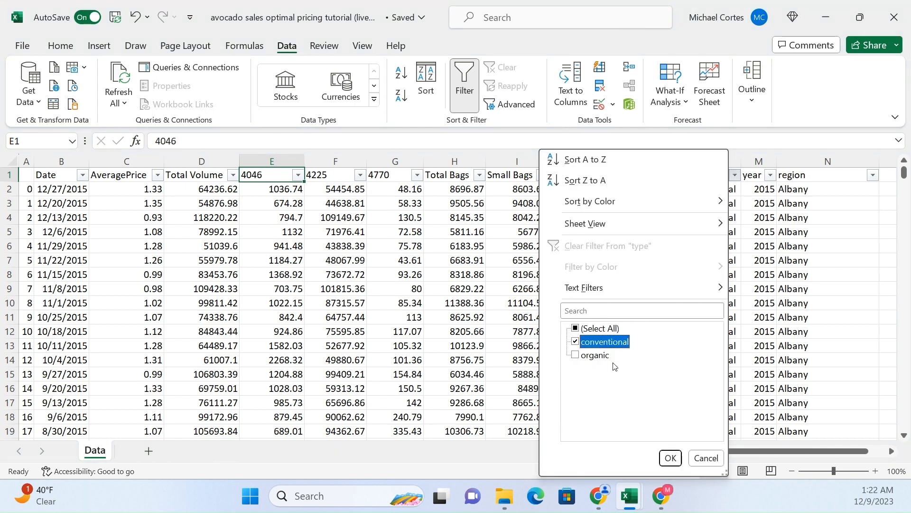
{"action": "left_click", "coordinate": [671, 458]}
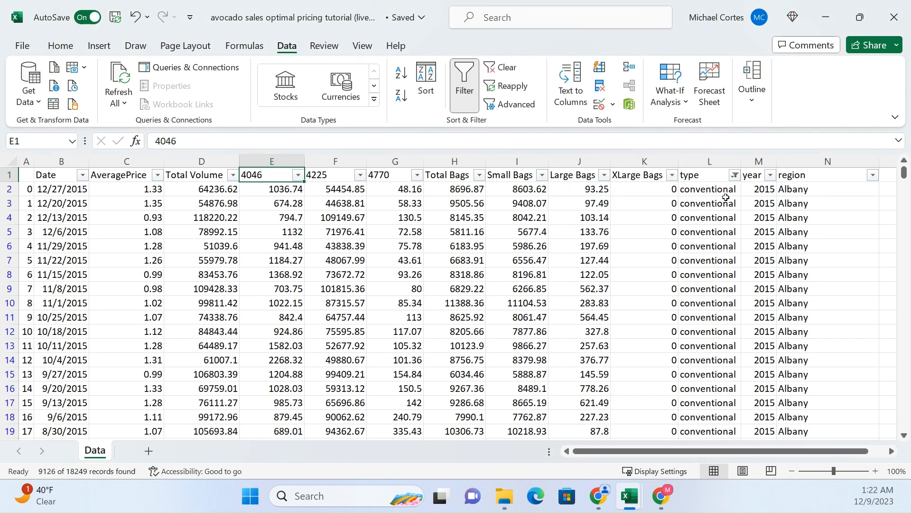
- Filter the region column to show only TotalUS
{"action": "left_click", "coordinate": [873, 176]}
{"action": "left_click", "coordinate": [739, 328]}
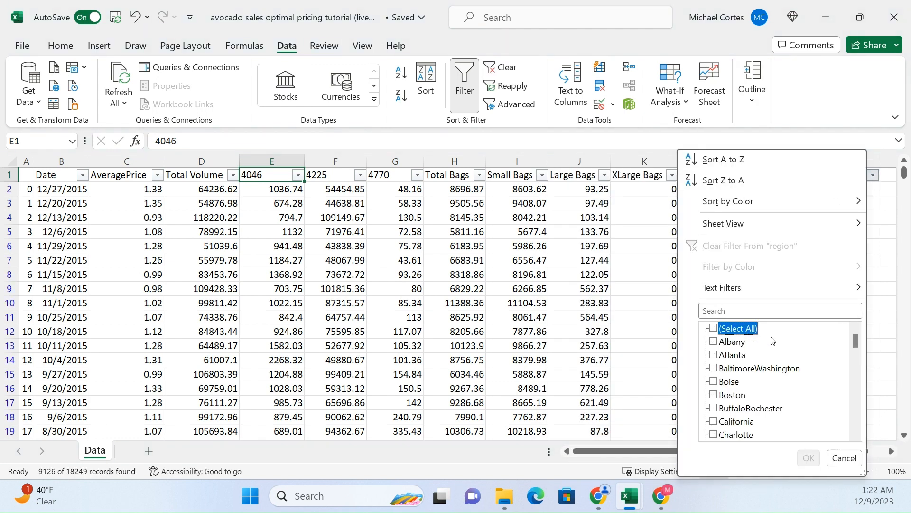
{"action": "left_click_drag", "start_coordinate": [854, 344], "coordinate": [864, 430]}
{"action": "left_click", "coordinate": [736, 394]}
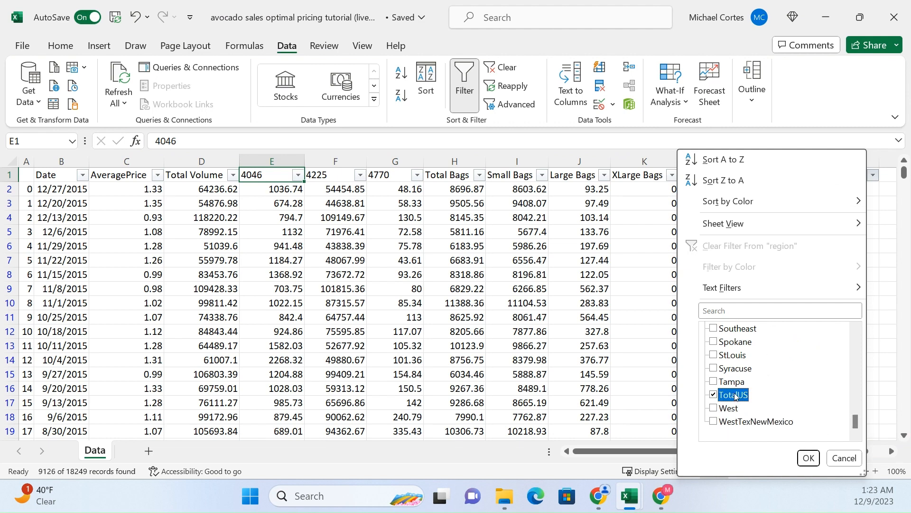
{"action": "left_click", "coordinate": [809, 458]}
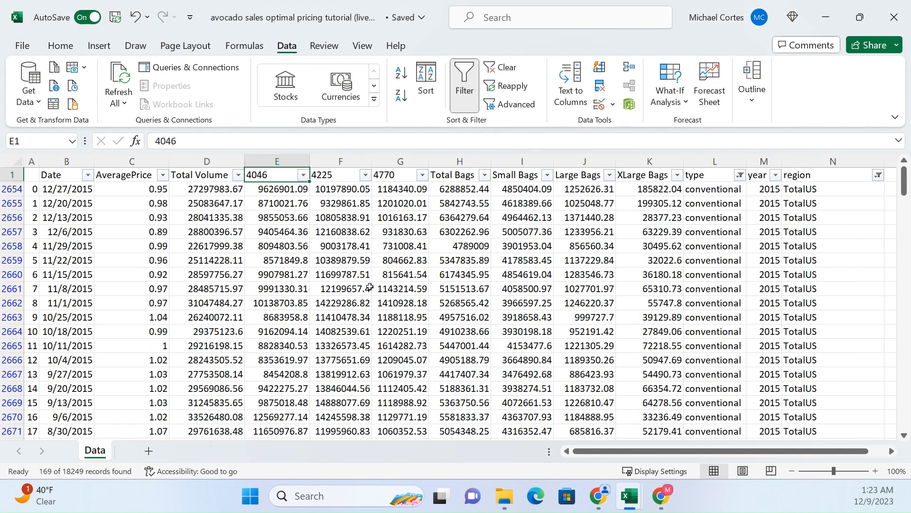
{"action": "left_click", "coordinate": [132, 161]}
{"action": "left_click", "coordinate": [207, 162]}
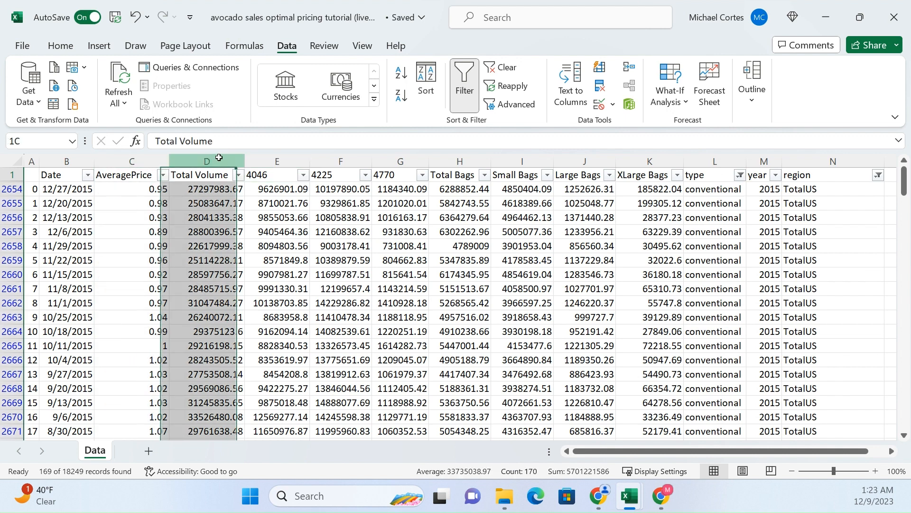
{"action": "left_click", "coordinate": [776, 175]}
{"action": "left_click", "coordinate": [322, 265]}
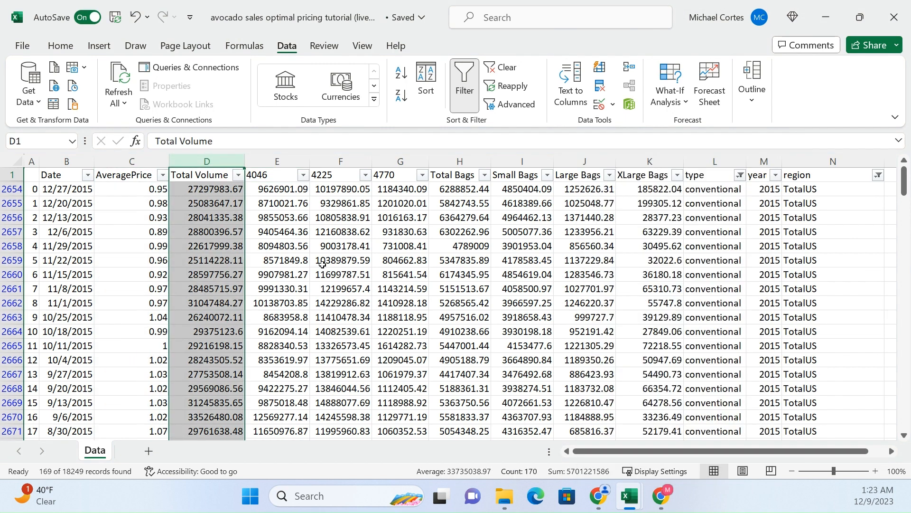
- Copy the filtered AveragePrice and Total Volume columns into a new worksheet
{"action": "left_click", "coordinate": [218, 195]}
{"action": "left_click_drag", "start_coordinate": [142, 173], "coordinate": [216, 160]}
{"action": "key", "text": "ctrl+c"}
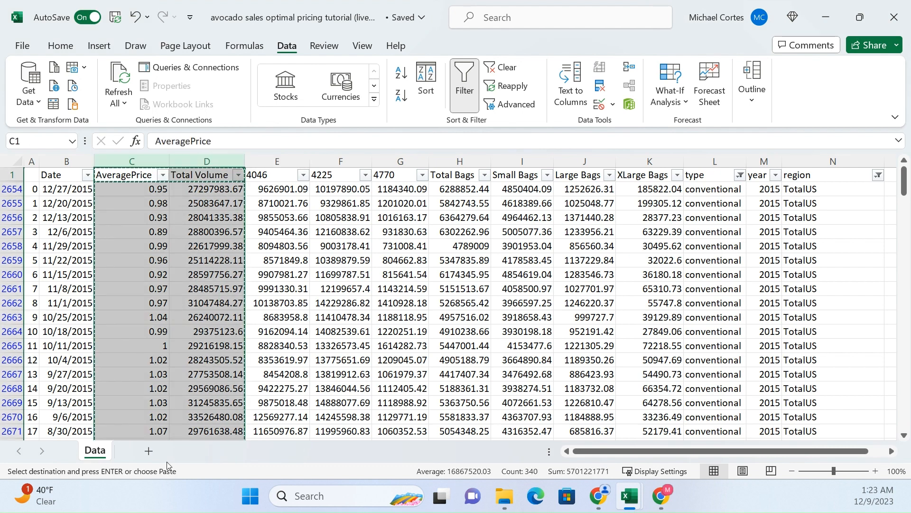
{"action": "left_click", "coordinate": [149, 451]}
{"action": "key", "text": "ctrl+v"}
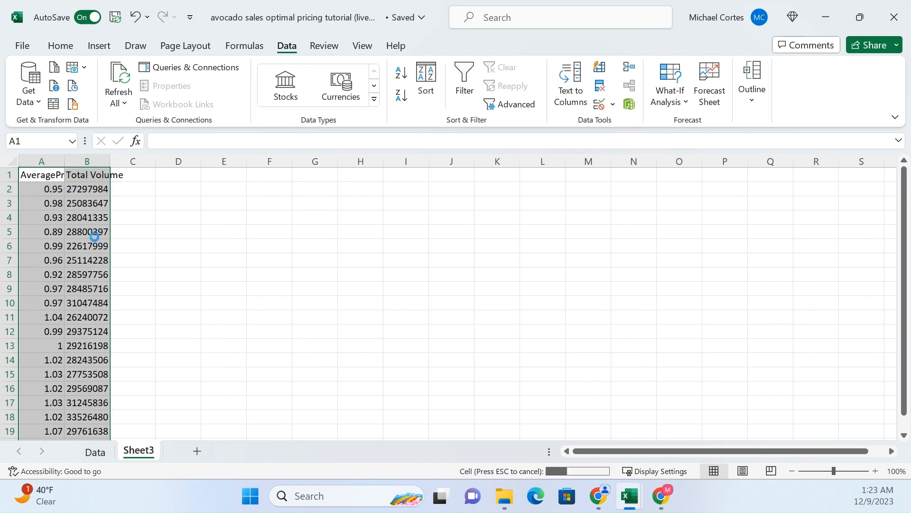
- Autofit columns A and B so the AveragePrice and Total Volume contents fit
{"action": "left_click", "coordinate": [56, 176]}
{"action": "mouse_move", "coordinate": [56, 161]}
{"action": "left_mouse_down"}
{"action": "mouse_move", "coordinate": [77, 160]}
{"action": "mouse_move", "coordinate": [70, 159]}
{"action": "left_mouse_up"}
{"action": "left_click", "coordinate": [70, 159]}
{"action": "double_click", "coordinate": [65, 159]}
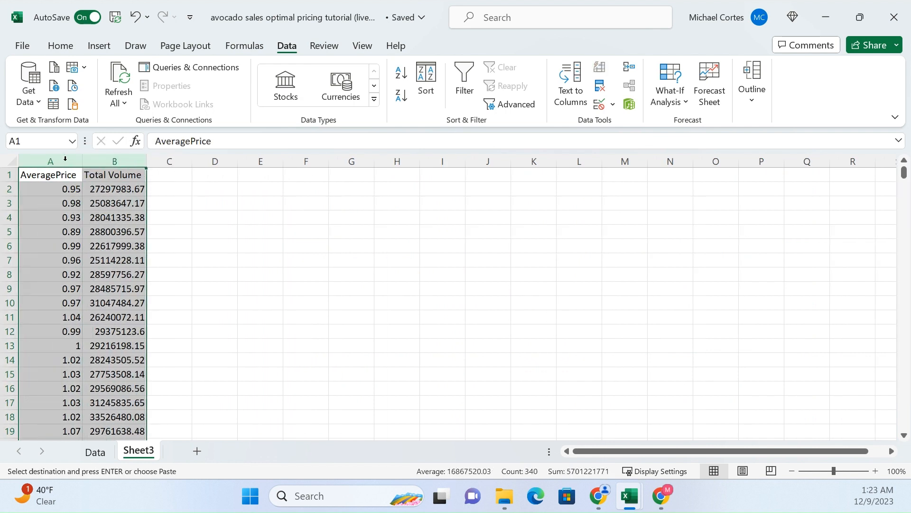
- Rename the new worksheet as "sampled data"
{"action": "double_click", "coordinate": [138, 449]}
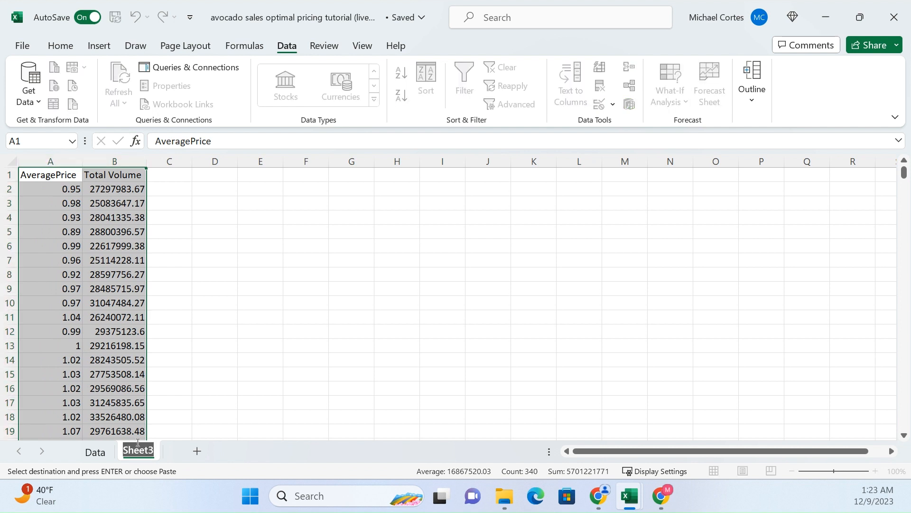
{"action": "type", "text": "sampled data"}
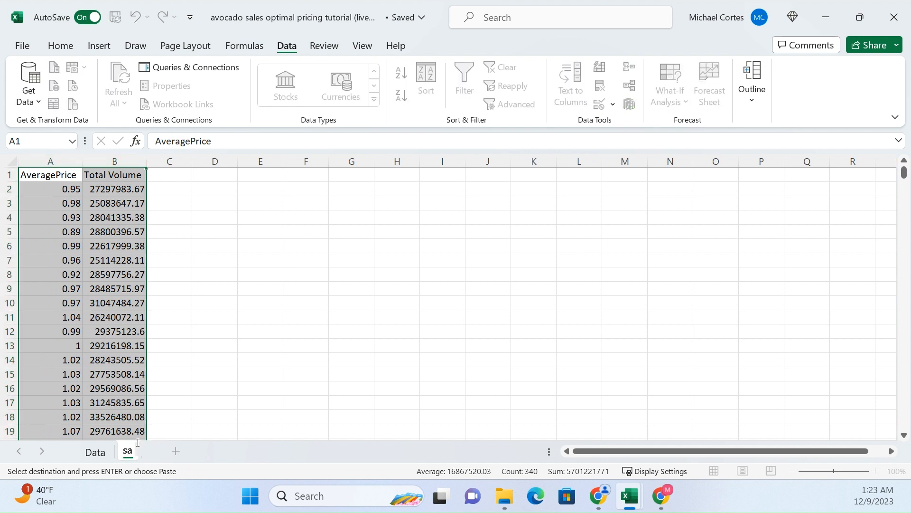
{"action": "key", "text": "Return"}
- Insert a markers-only scatter chart from all the AveragePrice and Total Volume data on the sampled data sheet
{"action": "left_click", "coordinate": [110, 362]}
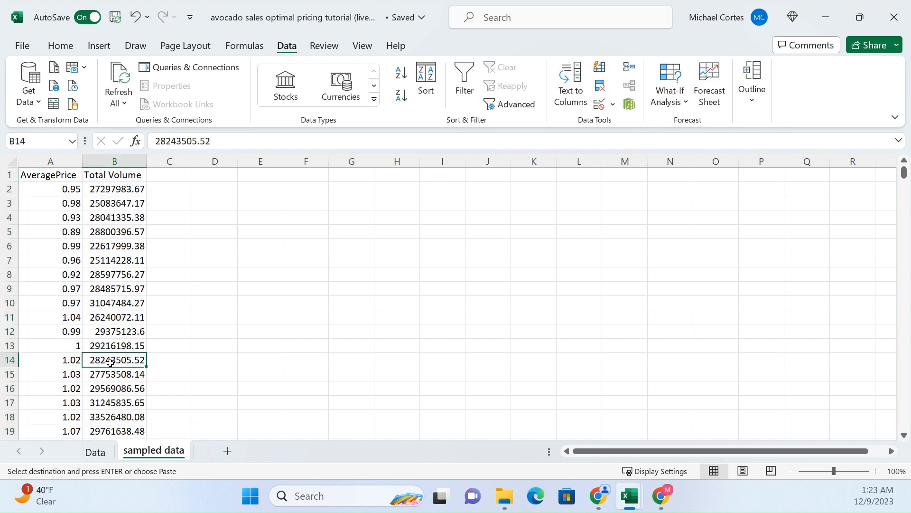
{"action": "key", "text": "ctrl+Home"}
{"action": "key", "text": "ctrl+shift+Right"}
{"action": "key", "text": "ctrl+shift+Down"}
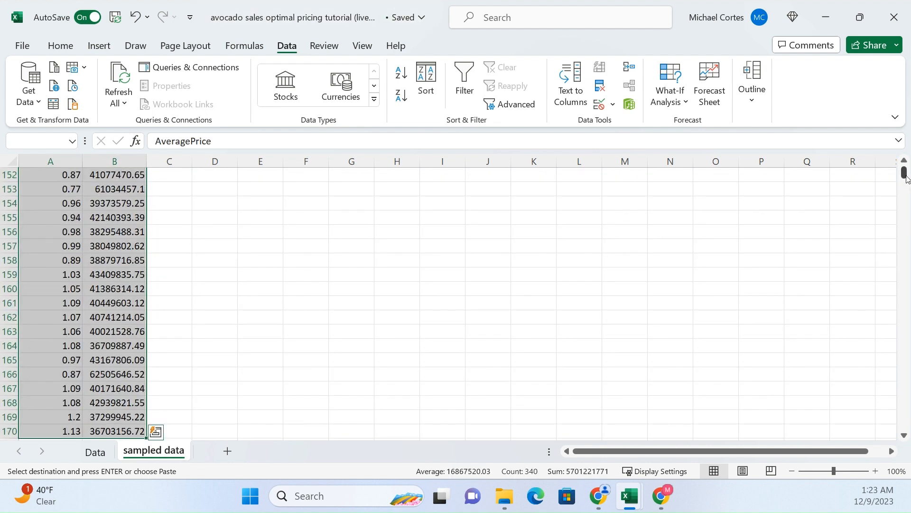
{"action": "left_click_drag", "start_coordinate": [904, 173], "coordinate": [905, 158]}
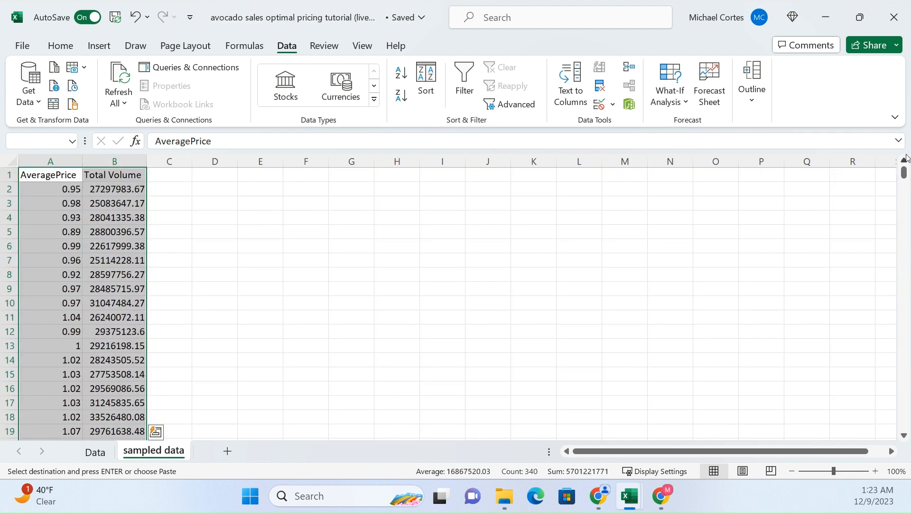
{"action": "left_click", "coordinate": [99, 46]}
{"action": "left_click", "coordinate": [315, 104]}
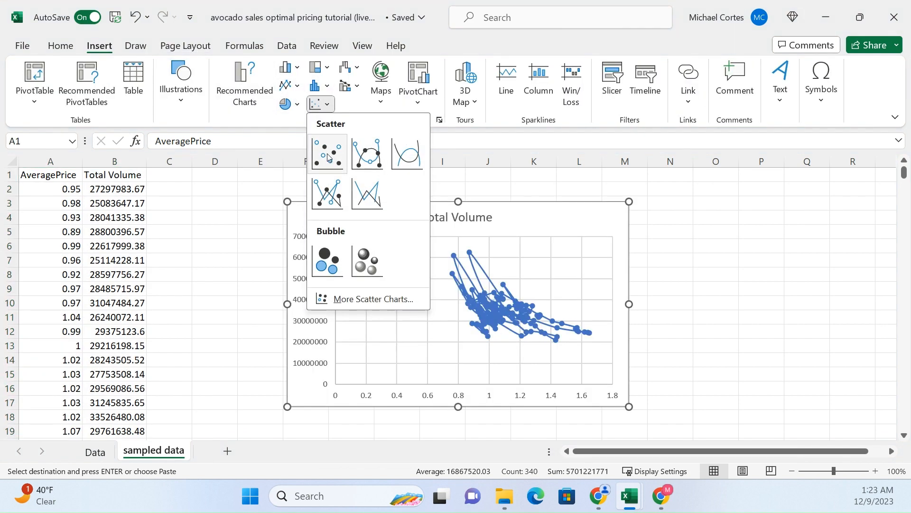
{"action": "left_click", "coordinate": [327, 153]}
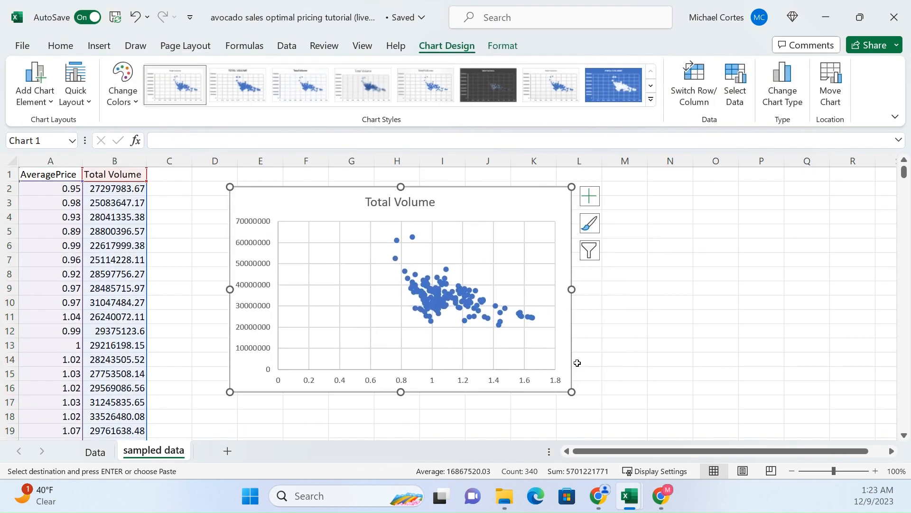
- Enlarge the scatter chart and change its title to "Demand"
{"action": "left_click_drag", "start_coordinate": [571, 391], "coordinate": [678, 414]}
{"action": "left_click", "coordinate": [442, 204]}
{"action": "double_click", "coordinate": [443, 204]}
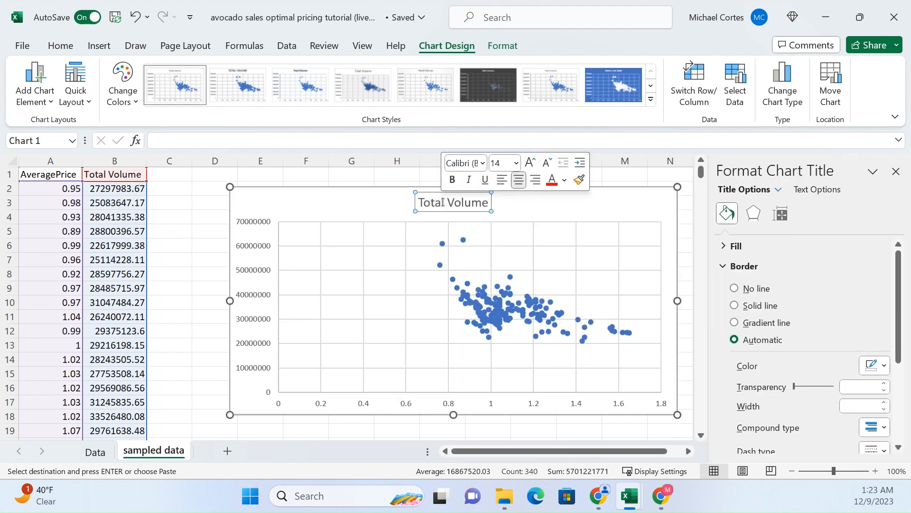
{"action": "triple_click", "coordinate": [443, 204]}
{"action": "type", "text": "Demand"}
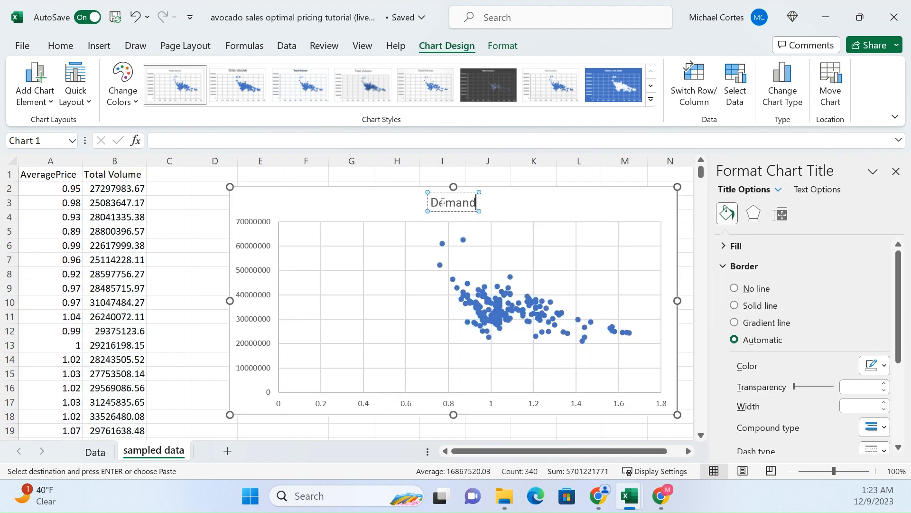
- Complete the chart title as "Demand Curve" and add a primary horizontal axis title reading "Price"
{"action": "type", "text": " Curve"}
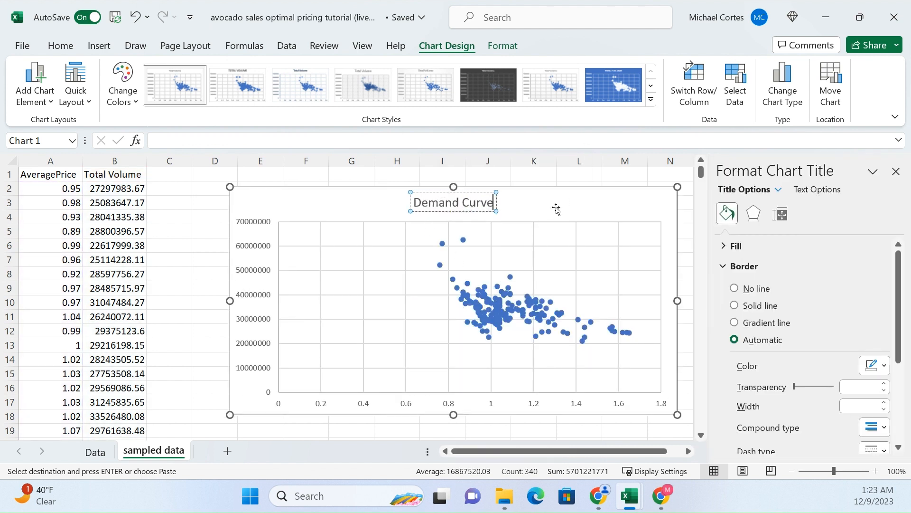
{"action": "left_click", "coordinate": [195, 287]}
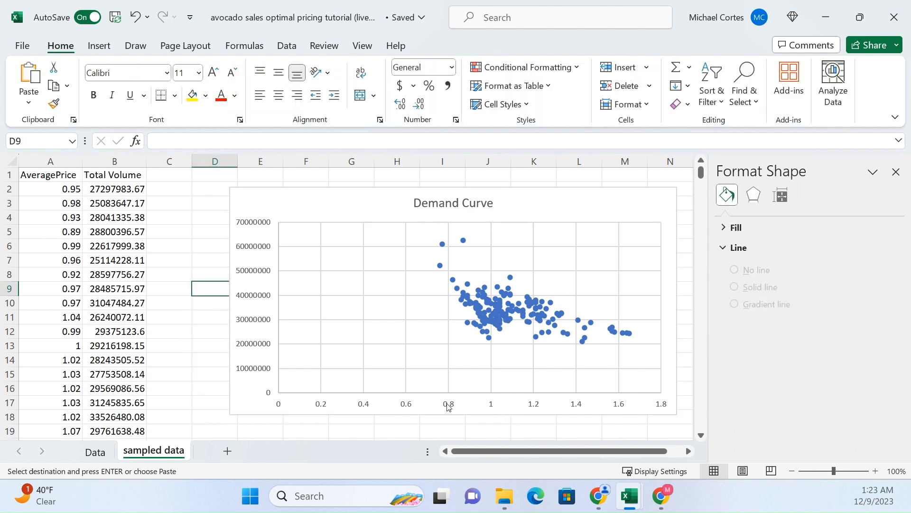
{"action": "left_click", "coordinate": [287, 389]}
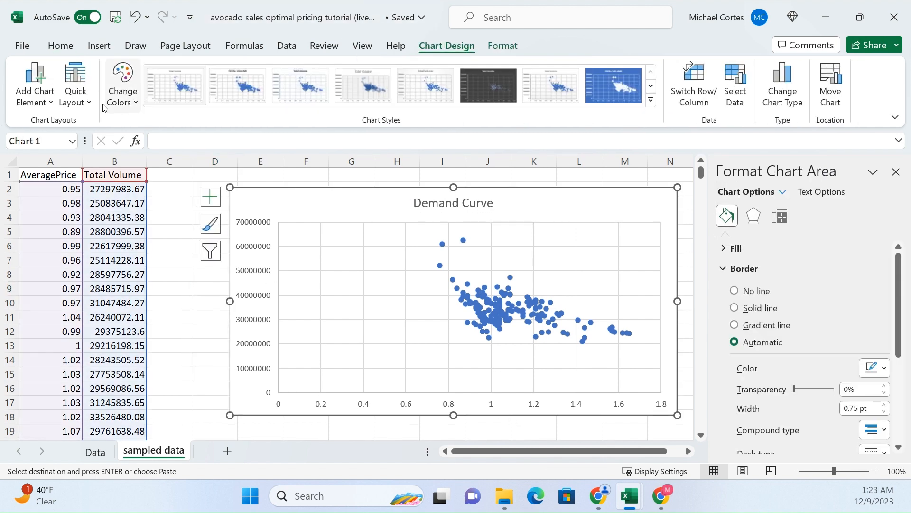
{"action": "left_click", "coordinate": [41, 96]}
{"action": "mouse_move", "coordinate": [67, 149]}
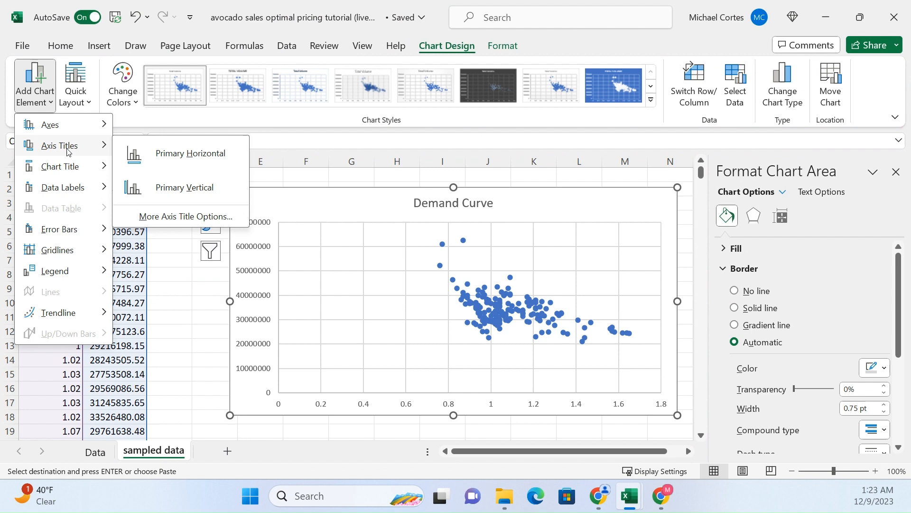
{"action": "left_click", "coordinate": [174, 185]}
{"action": "triple_click", "coordinate": [470, 397]}
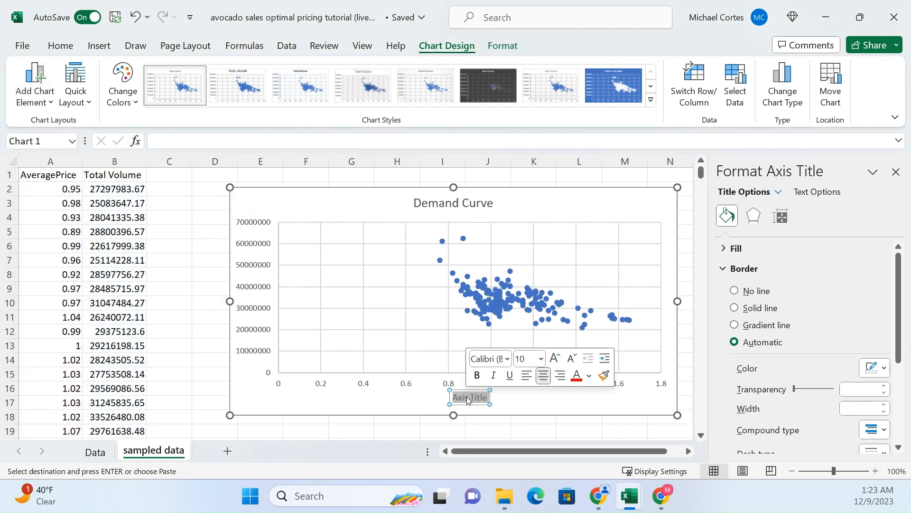
{"action": "type", "text": "Price"}
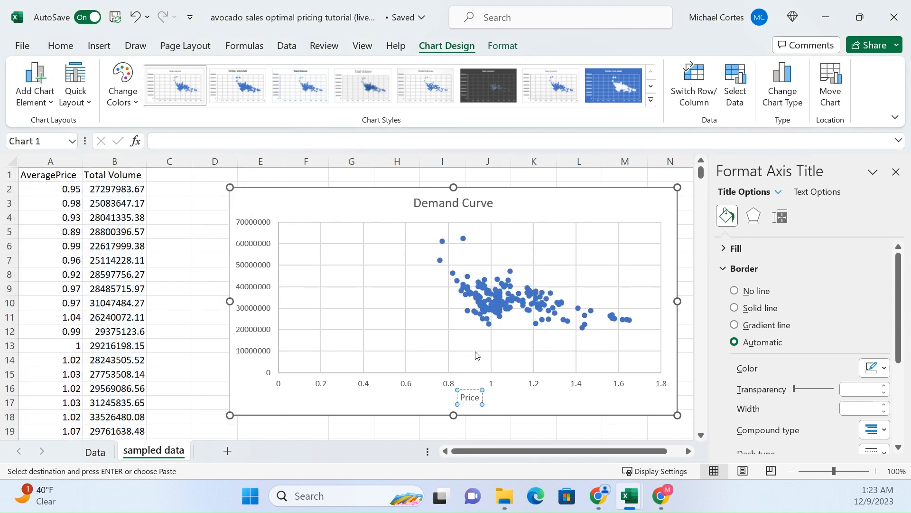
{"action": "left_click", "coordinate": [397, 427]}
- Add a primary vertical axis title reading "Units Sold (Demand)" to the Demand Curve chart and close the formatting pane
{"action": "left_click", "coordinate": [241, 372]}
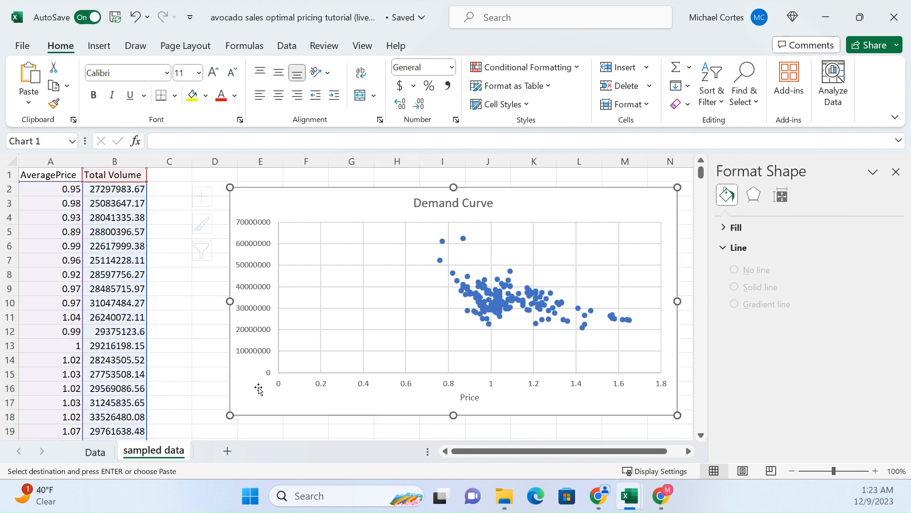
{"action": "left_click", "coordinate": [43, 104]}
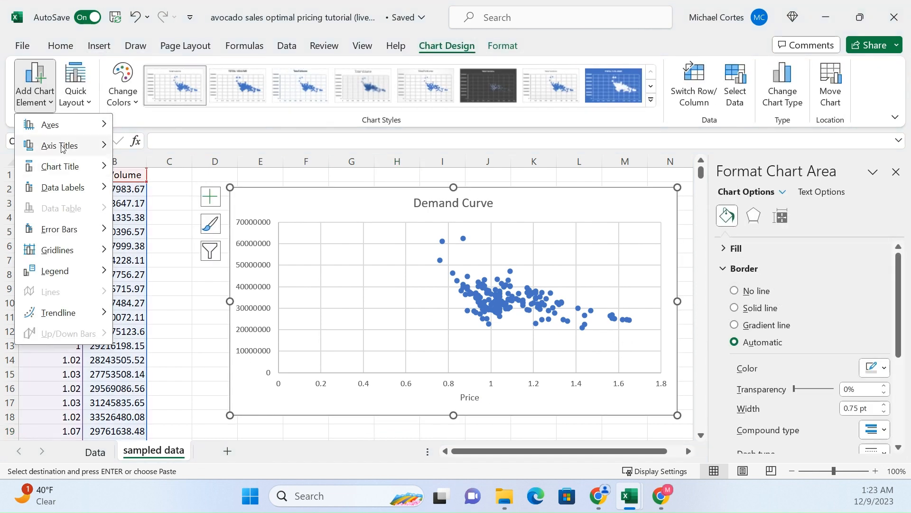
{"action": "mouse_move", "coordinate": [61, 145]}
{"action": "left_click", "coordinate": [186, 185]}
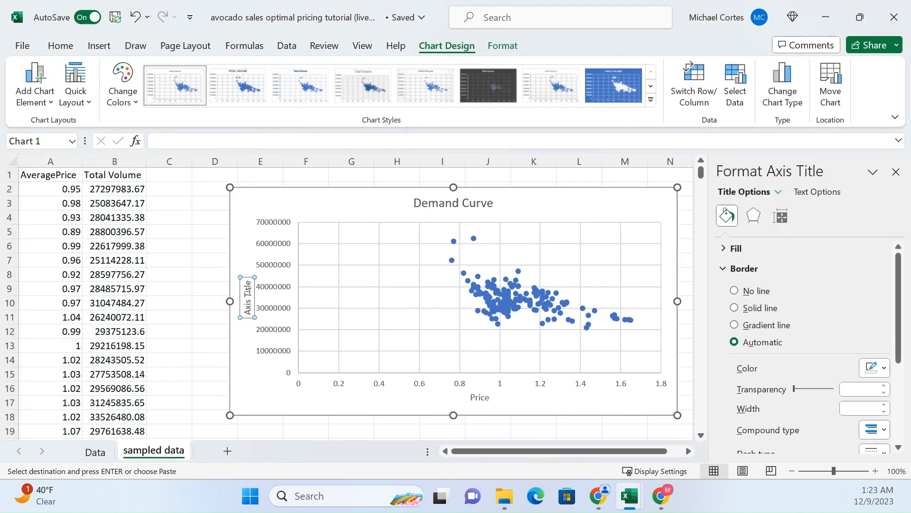
{"action": "triple_click", "coordinate": [249, 294]}
{"action": "type", "text": "Units S"}
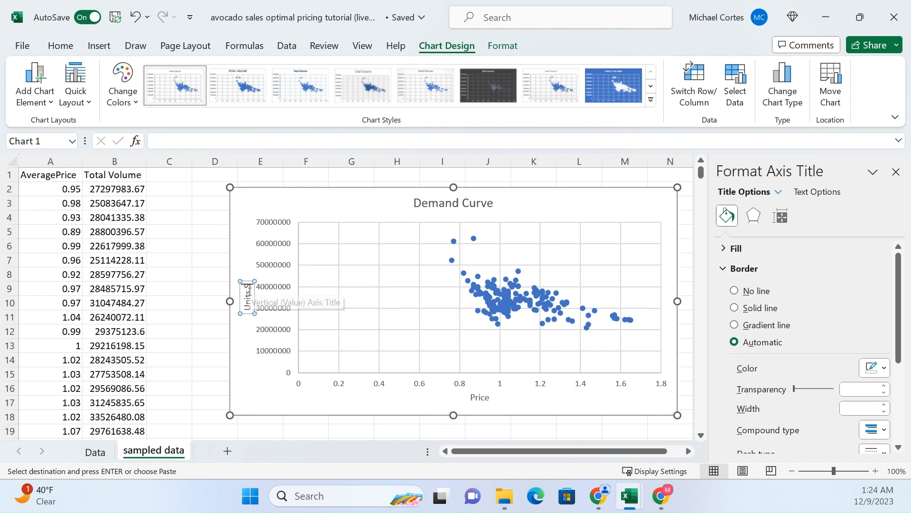
{"action": "type", "text": "old (Demand)"}
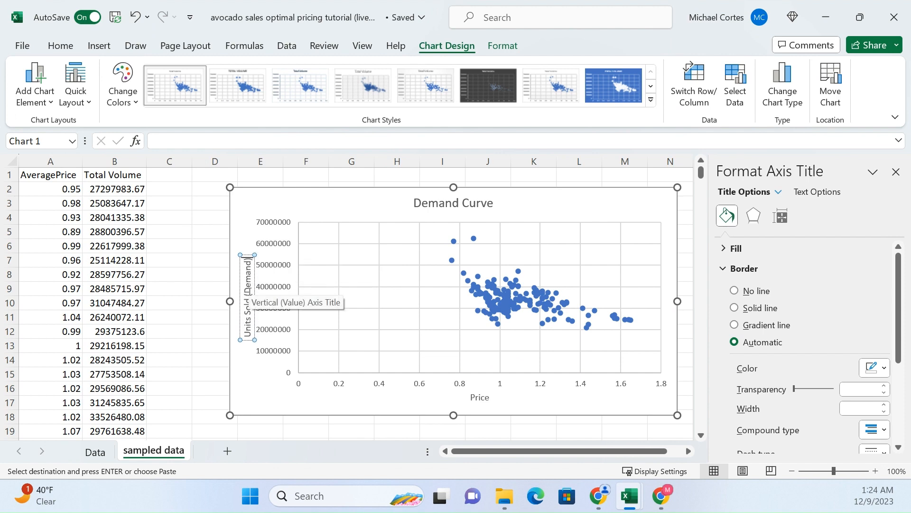
{"action": "left_click", "coordinate": [187, 274]}
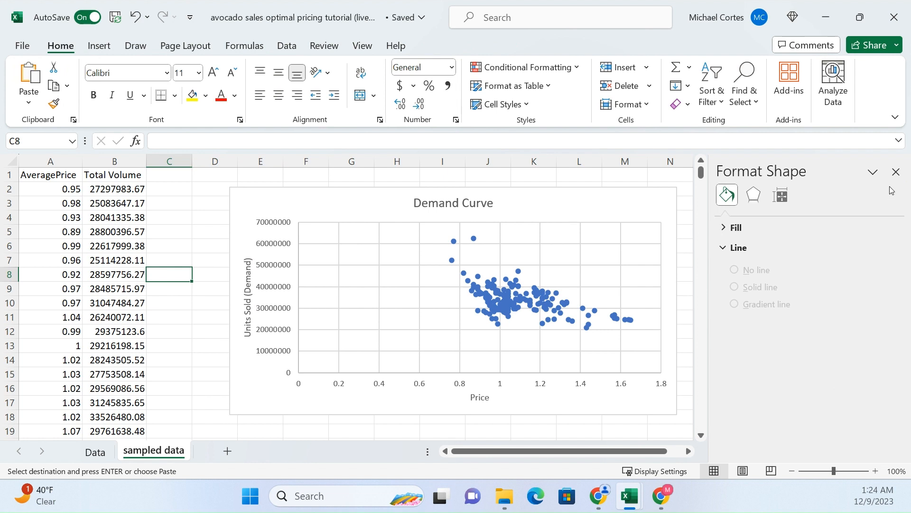
{"action": "left_click", "coordinate": [896, 172]}
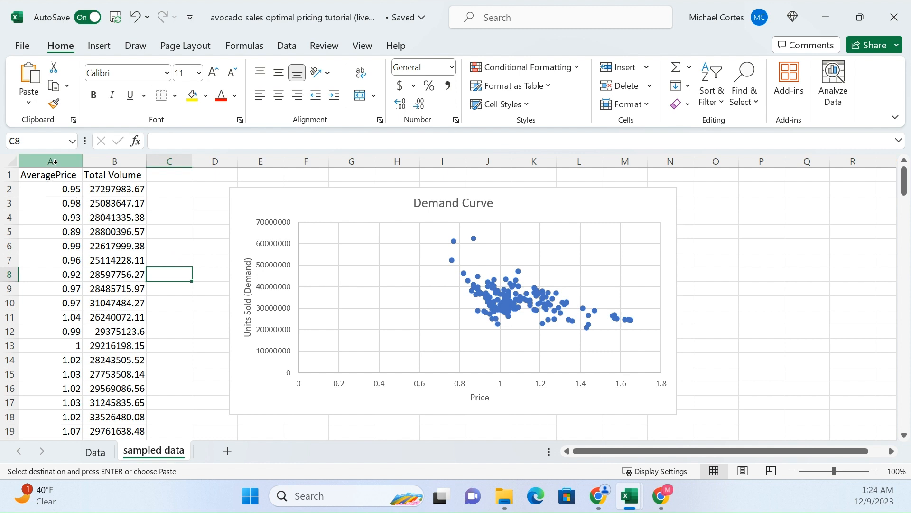
- Examine the AveragePrice and Total Volume values that feed the Demand Curve chart
{"action": "left_click_drag", "start_coordinate": [53, 161], "coordinate": [114, 161]}
{"action": "left_click", "coordinate": [193, 226]}
{"action": "left_click_drag", "start_coordinate": [64, 190], "coordinate": [71, 249]}
{"action": "left_click", "coordinate": [62, 311]}
{"action": "left_click_drag", "start_coordinate": [61, 307], "coordinate": [61, 229]}
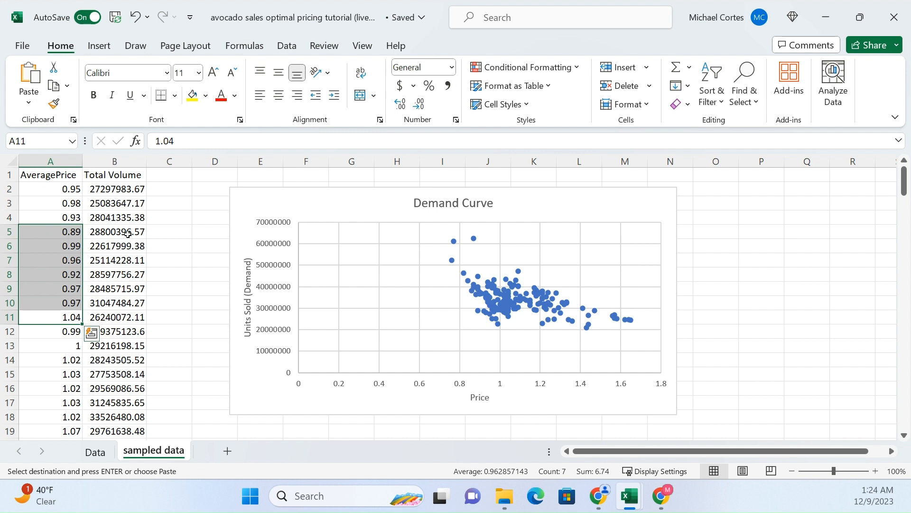
{"action": "left_click_drag", "start_coordinate": [128, 205], "coordinate": [166, 302]}
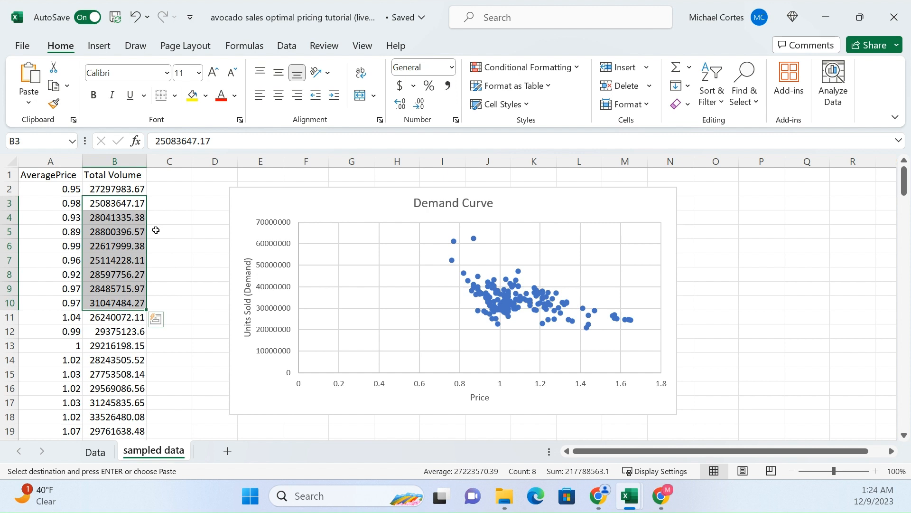
{"action": "left_click", "coordinate": [170, 283]}
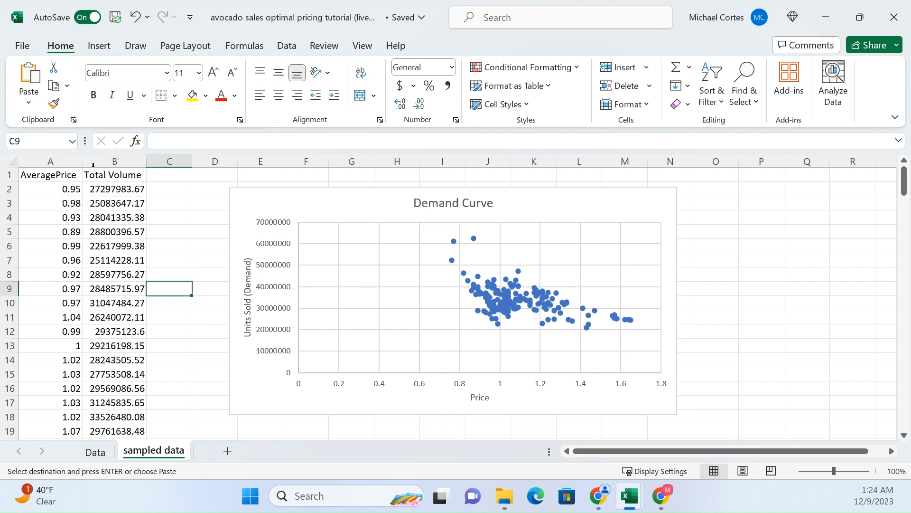
{"action": "left_click", "coordinate": [183, 204]}
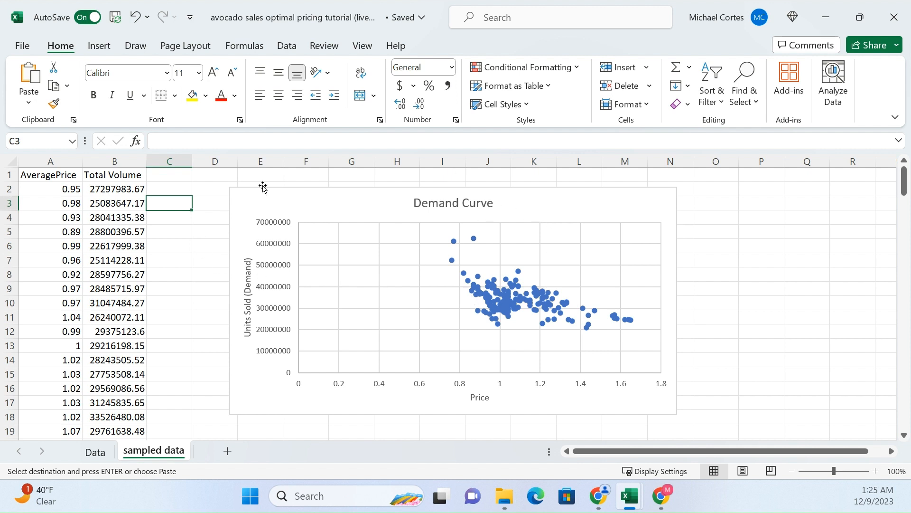
- Add a trendline to the scatter series, compare the exponential and logarithmic types, and settle on Linear
{"action": "left_click", "coordinate": [504, 301]}
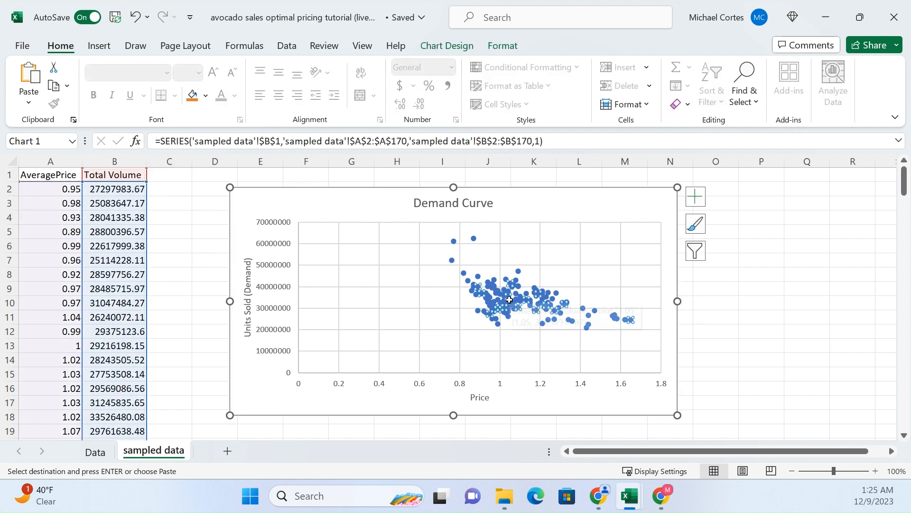
{"action": "right_click", "coordinate": [517, 294]}
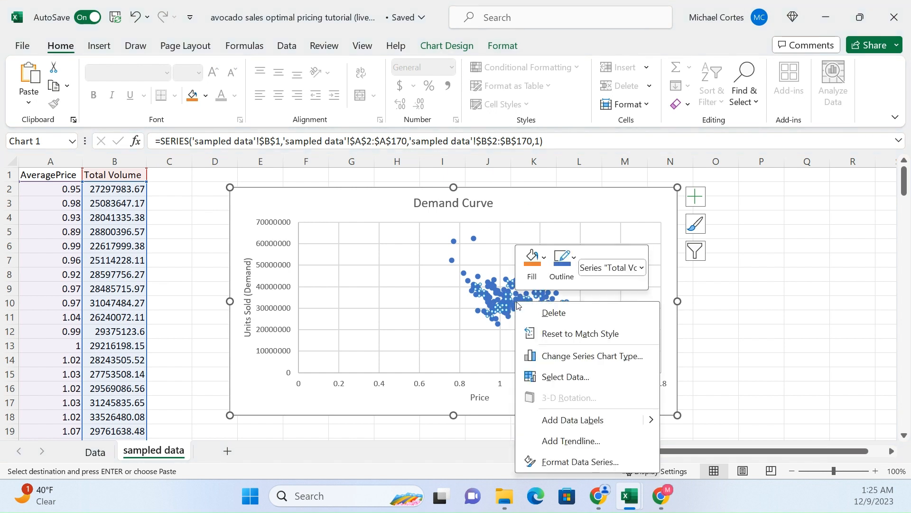
{"action": "left_click", "coordinate": [583, 437]}
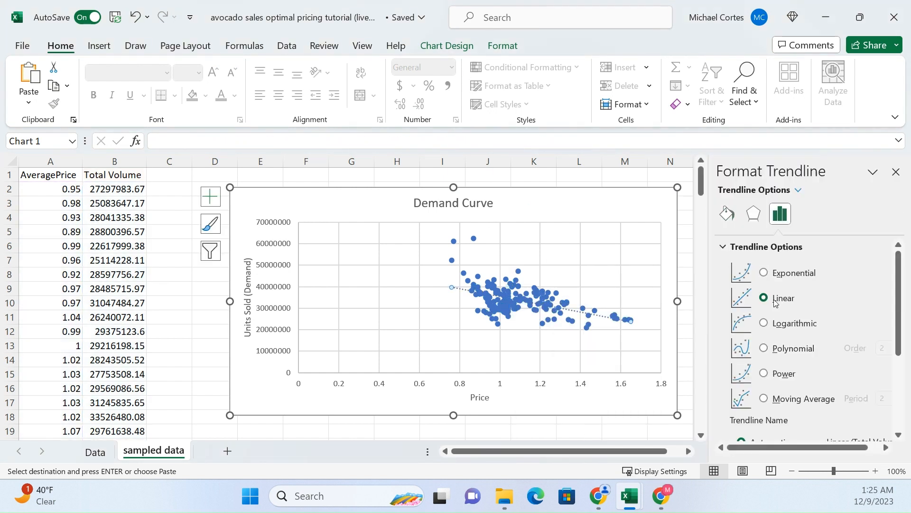
{"action": "left_click", "coordinate": [780, 277]}
{"action": "left_click", "coordinate": [781, 300]}
{"action": "left_click", "coordinate": [783, 325]}
{"action": "left_click", "coordinate": [766, 297]}
- Display the trendline's equation and R-squared value, and move their label to the blank area beside the chart title
{"action": "scroll", "coordinate": [792, 380], "scroll_direction": "down", "scroll_amount": 3}
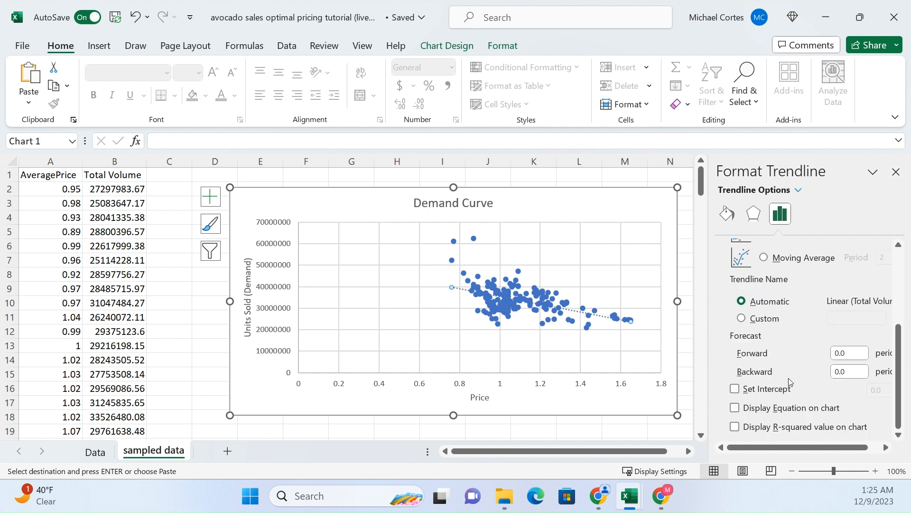
{"action": "left_click", "coordinate": [762, 408]}
{"action": "left_click", "coordinate": [753, 426]}
{"action": "left_click_drag", "start_coordinate": [602, 322], "coordinate": [613, 210]}
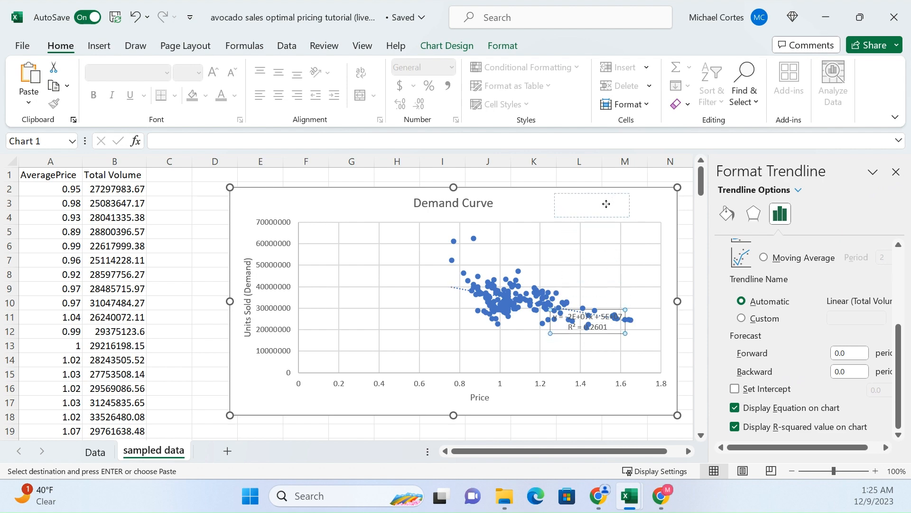
{"action": "left_click", "coordinate": [896, 171]}
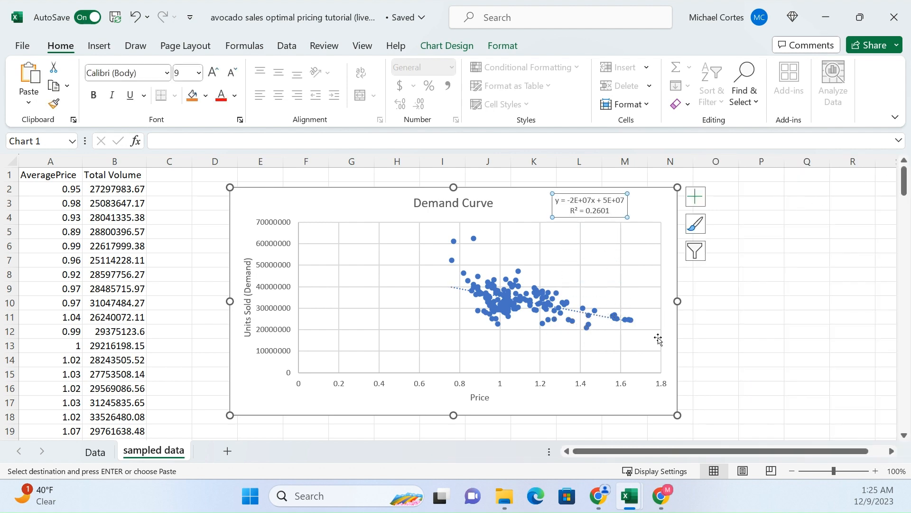
{"action": "left_click", "coordinate": [749, 343]}
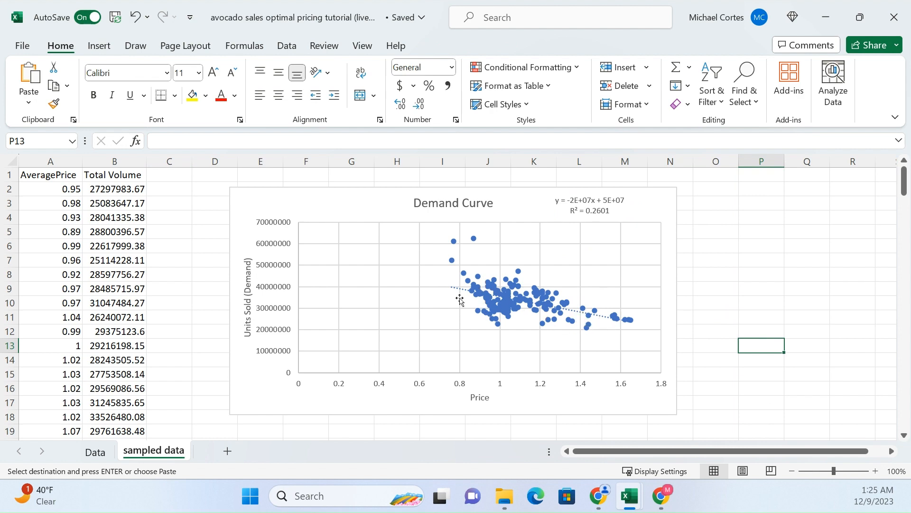
- Check the filtered source data, then add a new worksheet after "sampled data" and name it "Optimal Pricing"
{"action": "left_click", "coordinate": [98, 452]}
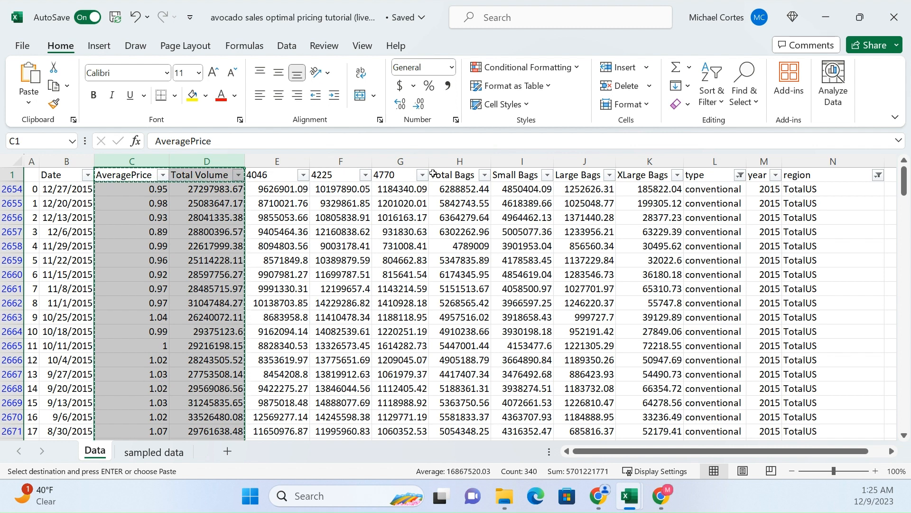
{"action": "left_click", "coordinate": [153, 452]}
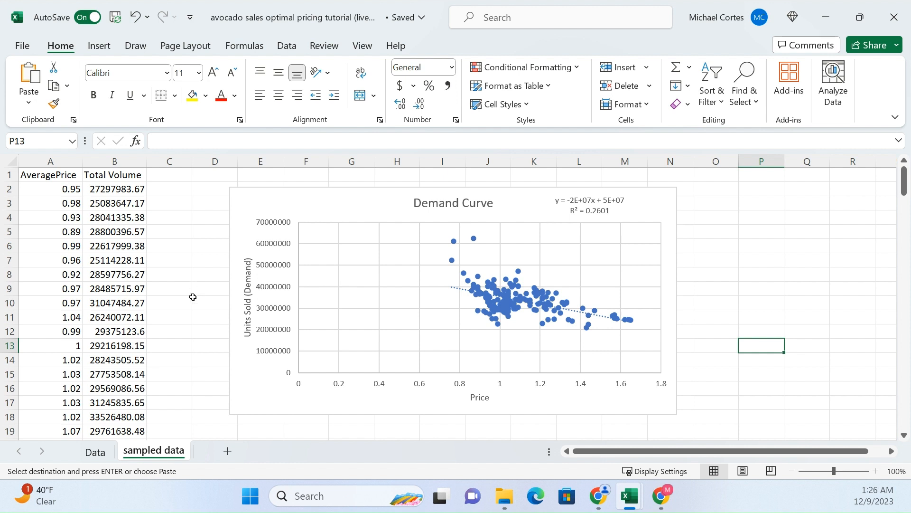
{"action": "left_click", "coordinate": [229, 453]}
{"action": "left_click", "coordinate": [39, 227]}
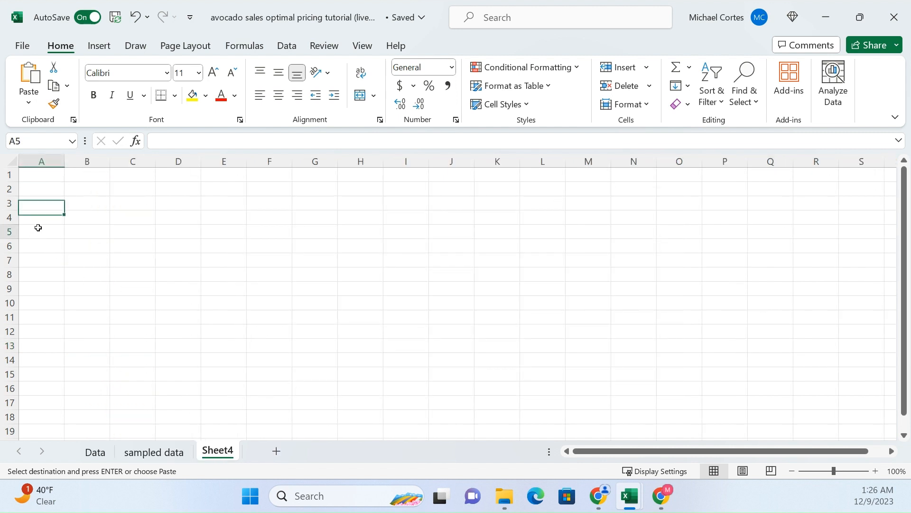
{"action": "double_click", "coordinate": [213, 451]}
{"action": "type", "text": "Op"}
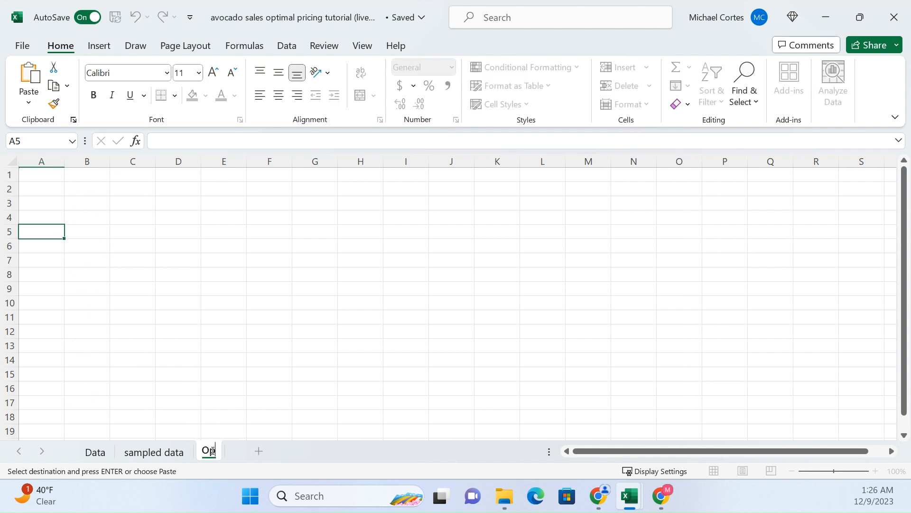
{"action": "type", "text": "timal Pricing"}
{"action": "key", "text": "Return"}
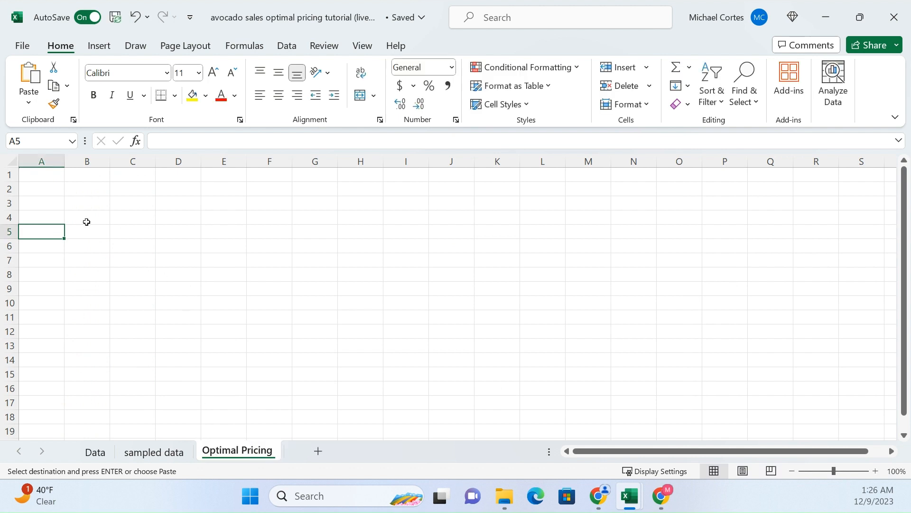
- Enter the label "Product" in cell A4 and "Avocado" beside it in B4
{"action": "key", "text": "Up"}
{"action": "key", "text": "Up"}
{"action": "key", "text": "Down"}
{"action": "type", "text": "P"}
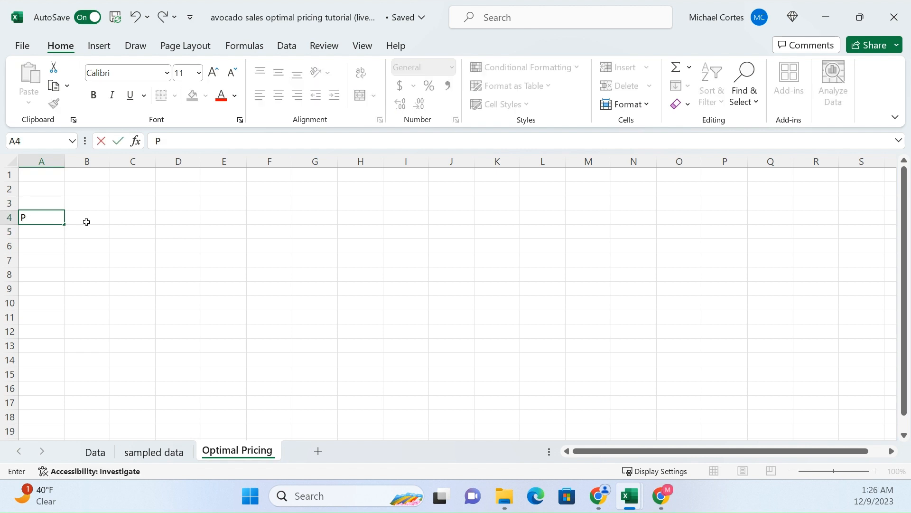
{"action": "type", "text": "roduct"}
{"action": "key", "text": "Tab"}
{"action": "type", "text": "Avocado"}
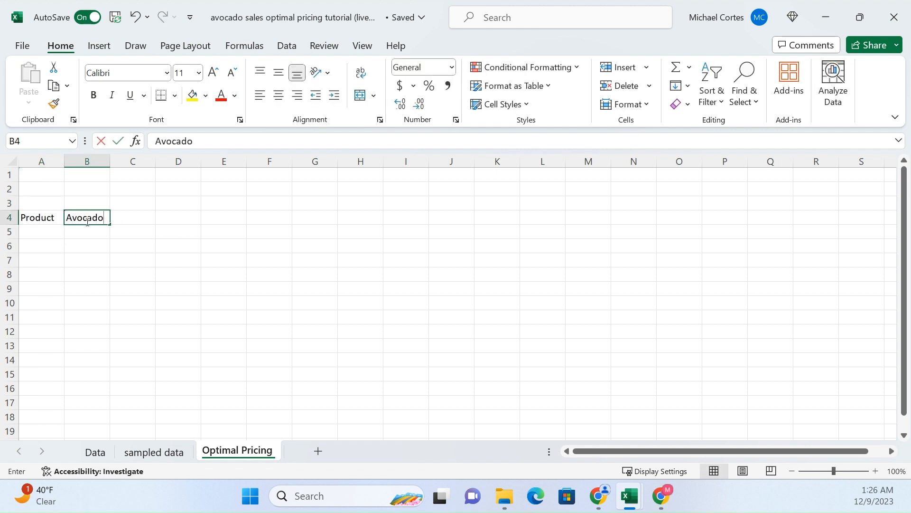
{"action": "key", "text": "Return"}
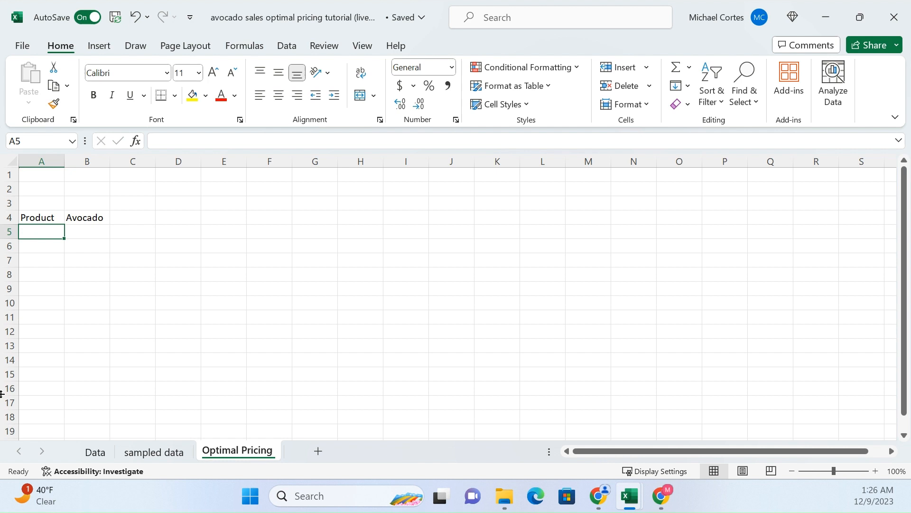
- Change the product name in cell B4 to "Single Avocado"
{"action": "left_click", "coordinate": [95, 219]}
{"action": "left_click", "coordinate": [159, 141]}
{"action": "type", "text": "Single"}
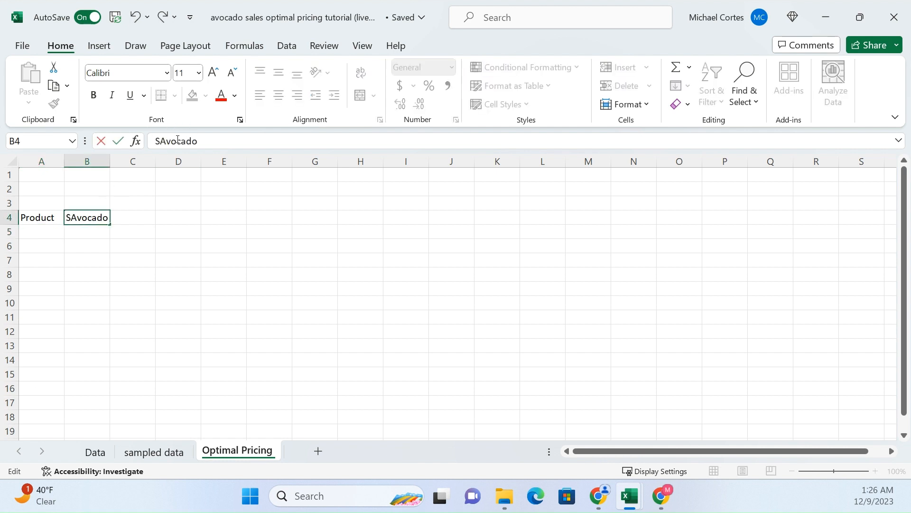
{"action": "key", "text": "Return"}
- Enter the label "Price" in cell A5 and make B5 the active cell
{"action": "key", "text": "Left"}
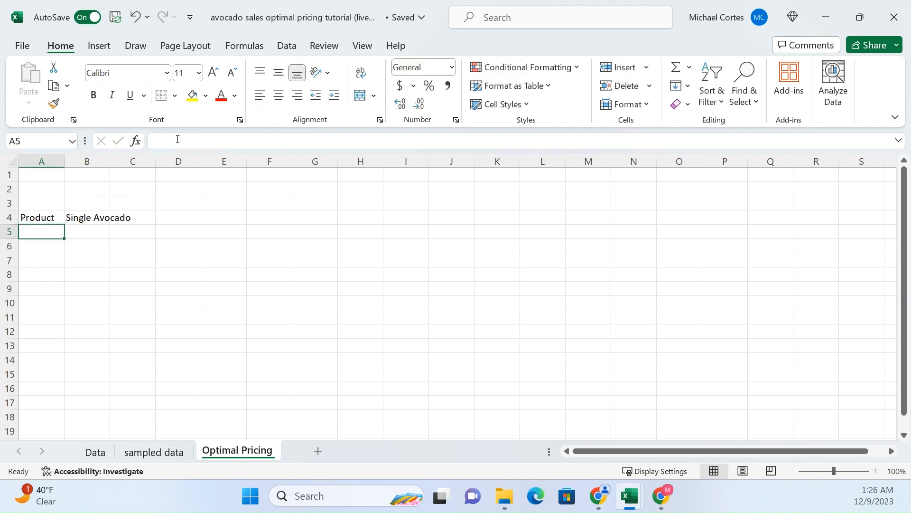
{"action": "type", "text": "Price"}
{"action": "key", "text": "Return"}
{"action": "key", "text": "Up"}
{"action": "key", "text": "Right"}
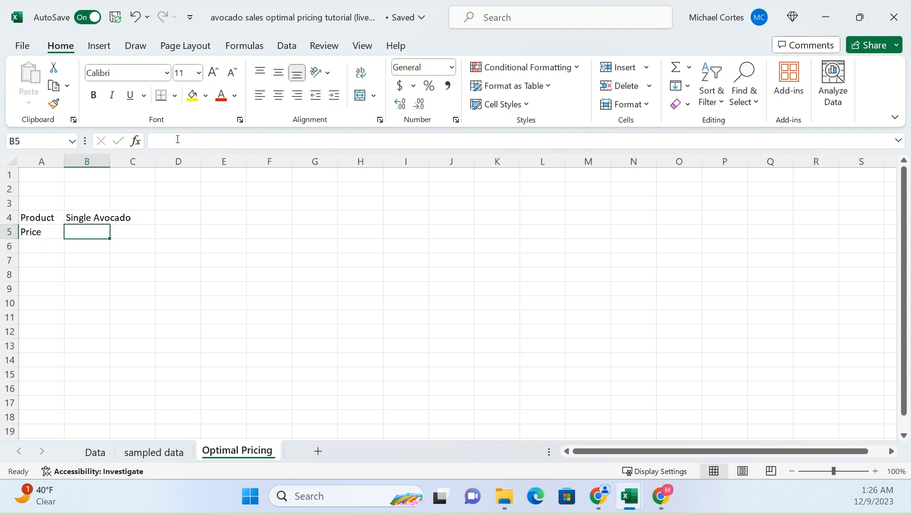
- Enter a price of 1.40 in cell B5 and apply the dollar accounting format
{"action": "type", "text": "1.40"}
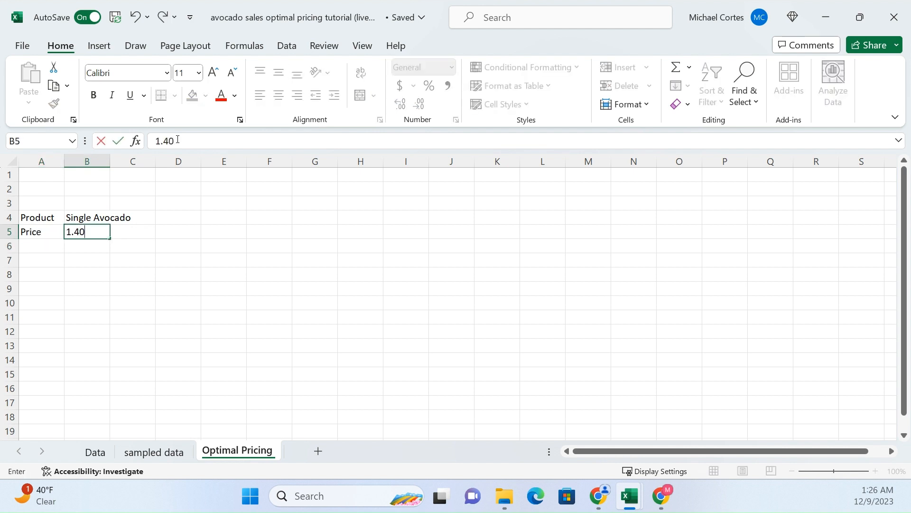
{"action": "key", "text": "Return"}
{"action": "key", "text": "Up"}
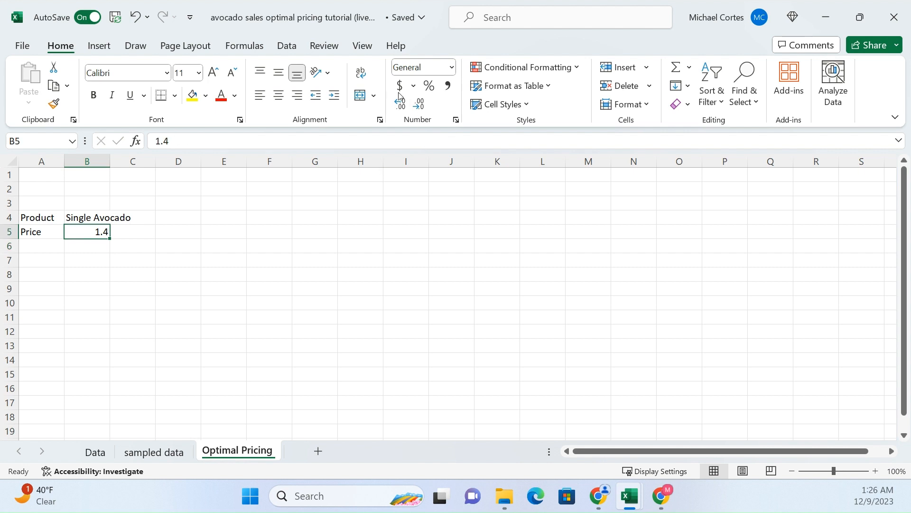
{"action": "left_click", "coordinate": [401, 86]}
- Enter the label "Cost" in cell A6 and 0.80 beside it in B6, formatted as dollar accounting
{"action": "left_click", "coordinate": [41, 245]}
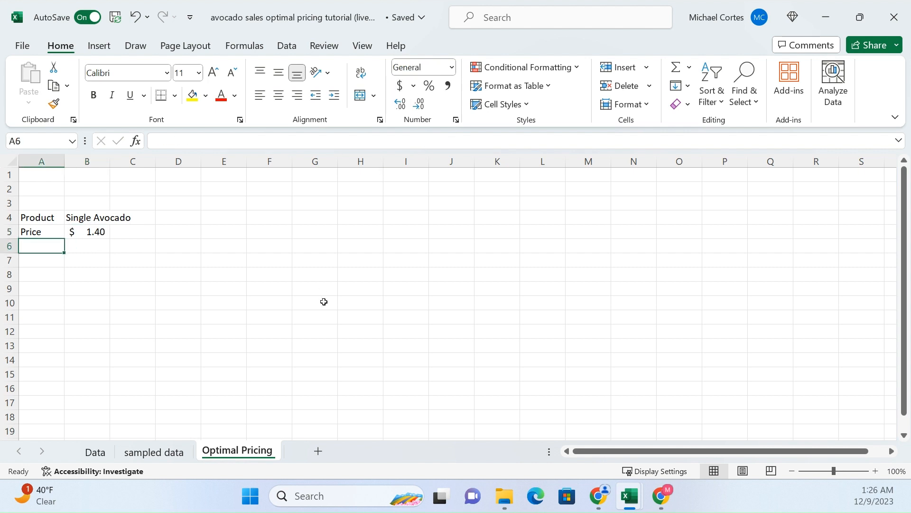
{"action": "type", "text": "Cost"}
{"action": "key", "text": "Return"}
{"action": "key", "text": "Up"}
{"action": "key", "text": "Right"}
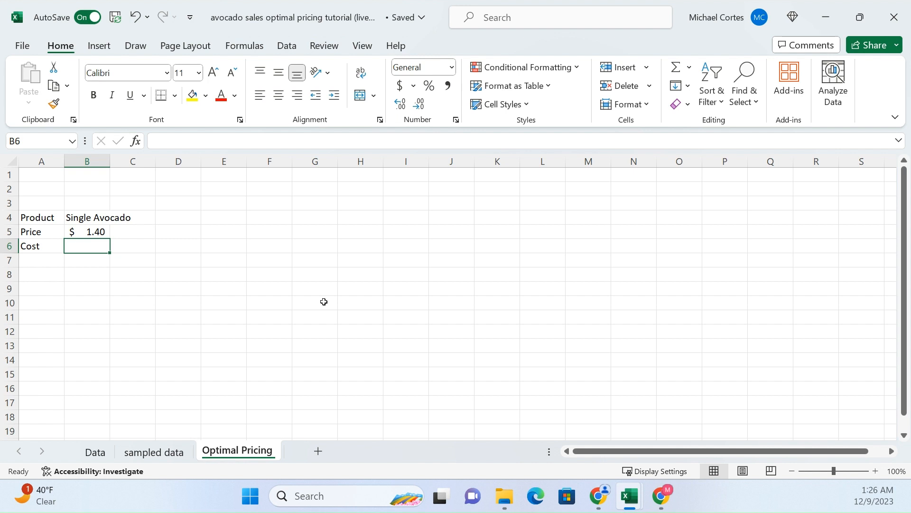
{"action": "type", "text": "0.80"}
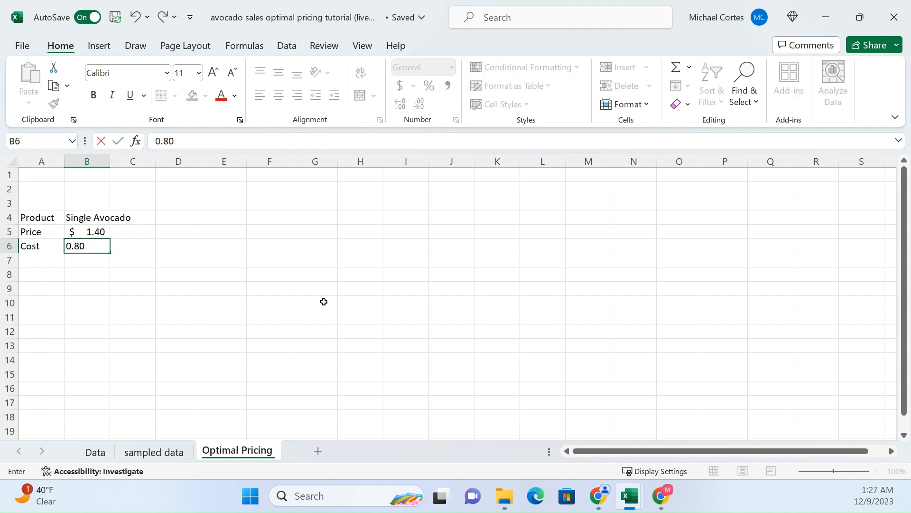
{"action": "key", "text": "Return"}
{"action": "left_click", "coordinate": [96, 248]}
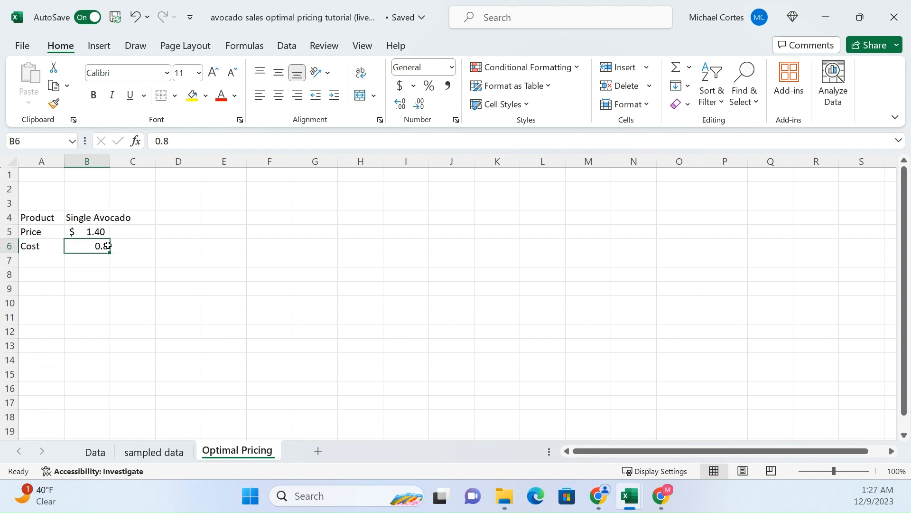
{"action": "left_click", "coordinate": [398, 86]}
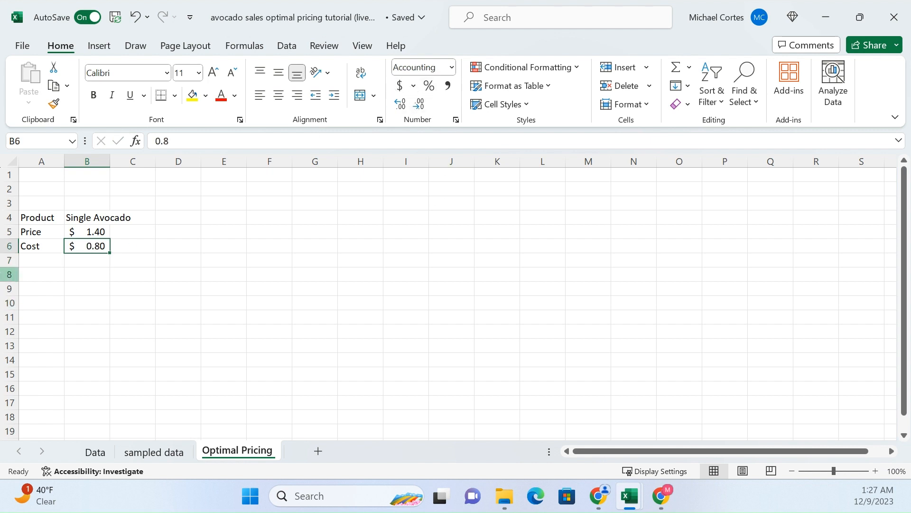
- Enter the label "Profit" in cell A7 and calculate price minus cost in B7 with =B5-B6
{"action": "left_click", "coordinate": [35, 258]}
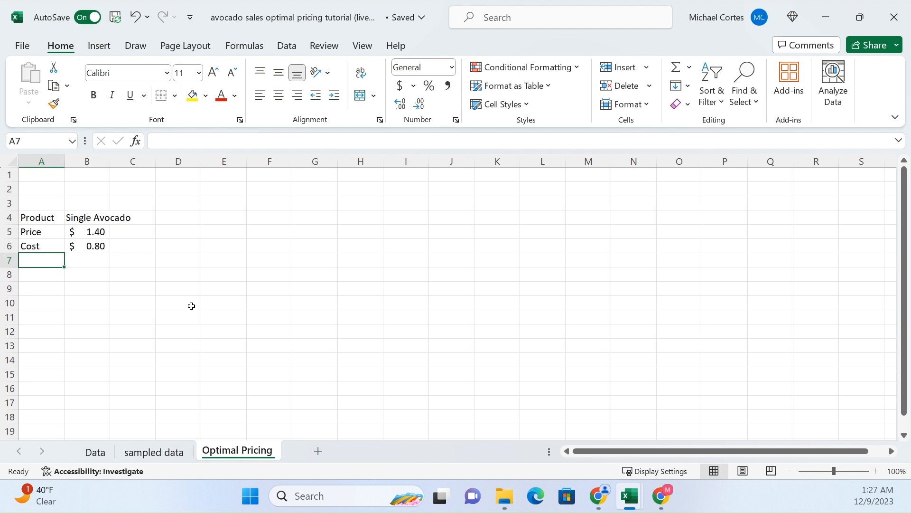
{"action": "type", "text": "Profit"}
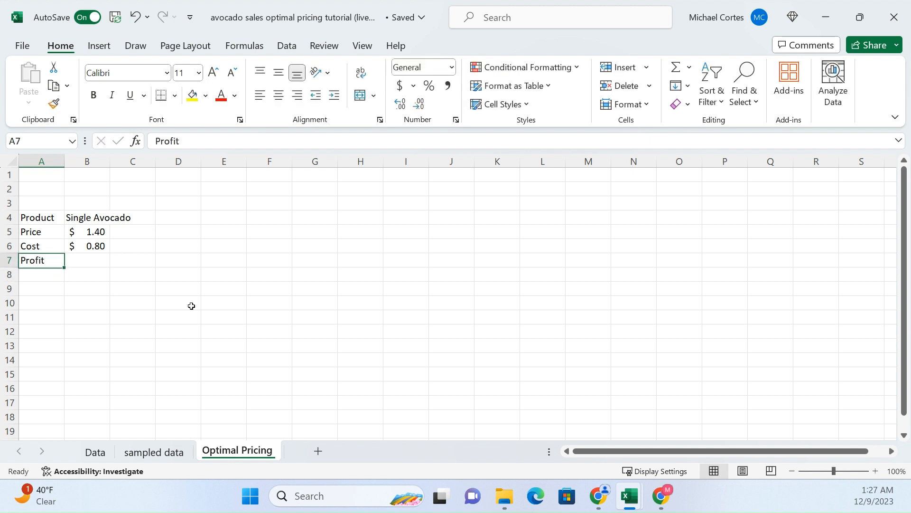
{"action": "key", "text": "Tab"}
{"action": "type", "text": "="}
{"action": "key", "text": "Up"}
{"action": "key", "text": "Up"}
{"action": "type", "text": "-"}
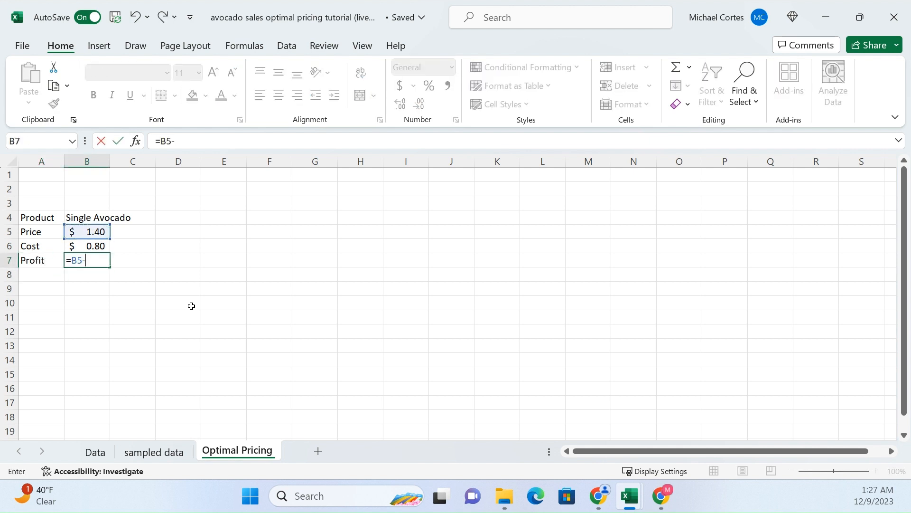
{"action": "key", "text": "Up"}
{"action": "key", "text": "Return"}
{"action": "key", "text": "Up"}
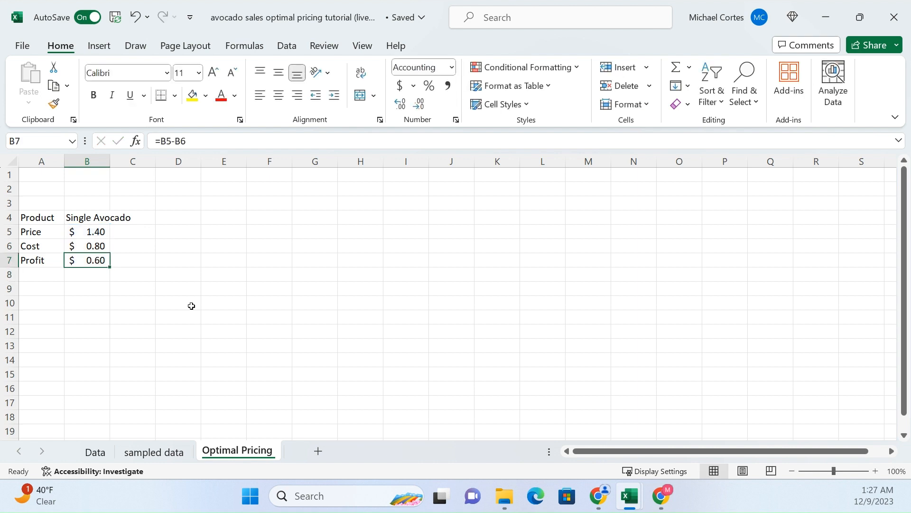
- Enter the labels "Demand Curve" in A9 and "Expected Units Sold" in A10, and fit column A's width to its contents
{"action": "left_click", "coordinate": [52, 283]}
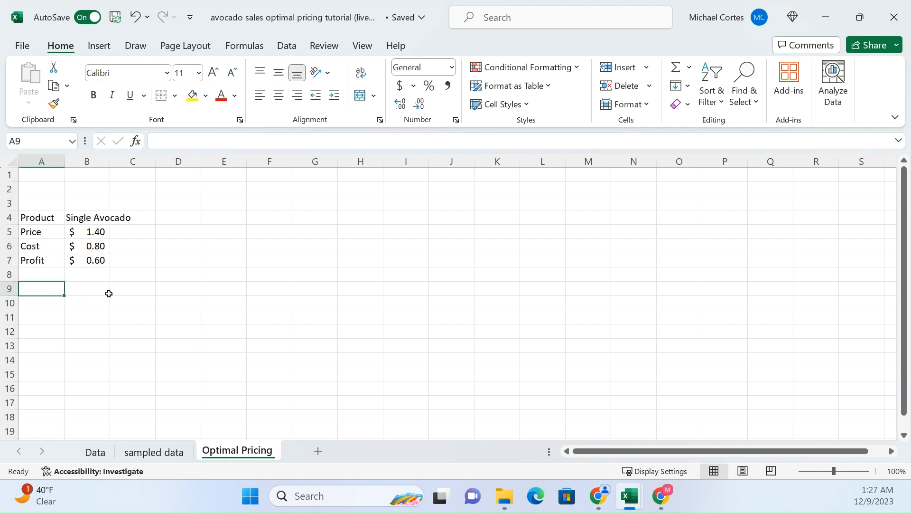
{"action": "left_click_drag", "start_coordinate": [87, 230], "coordinate": [40, 231]}
{"action": "left_click", "coordinate": [198, 264]}
{"action": "left_click", "coordinate": [50, 288]}
{"action": "type", "text": "Demand Curve"}
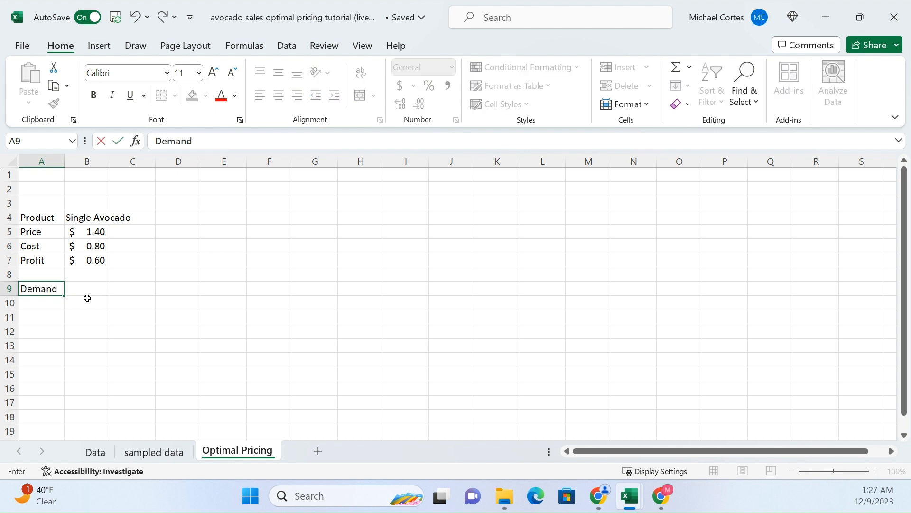
{"action": "key", "text": "Return"}
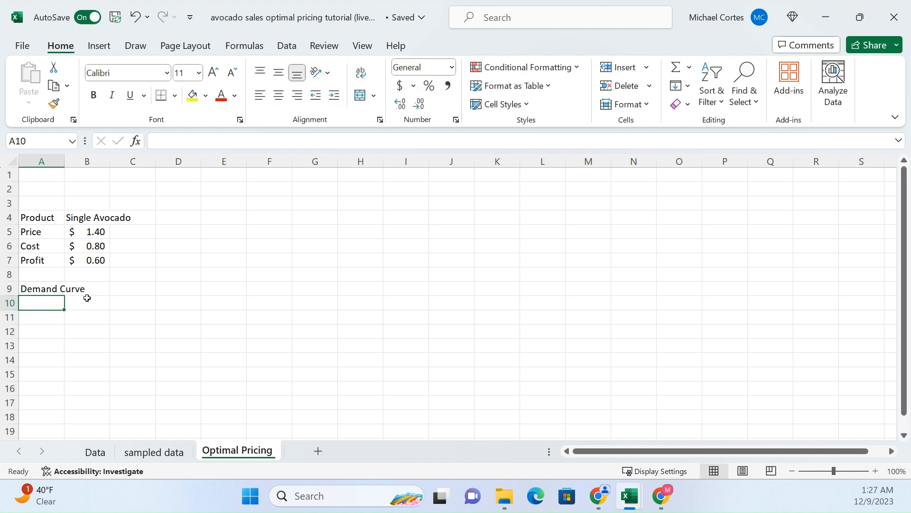
{"action": "type", "text": "Expected Units So"}
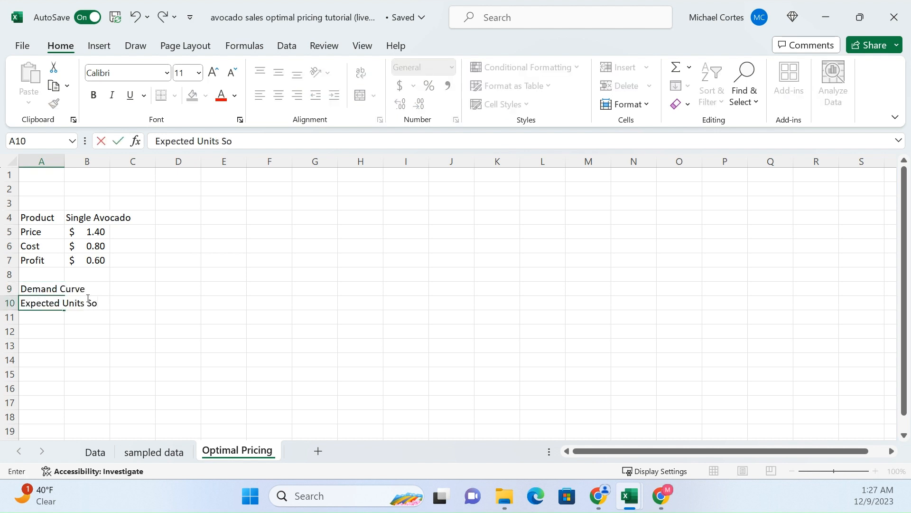
{"action": "type", "text": "ld"}
{"action": "key", "text": "Return"}
{"action": "left_click", "coordinate": [86, 293]}
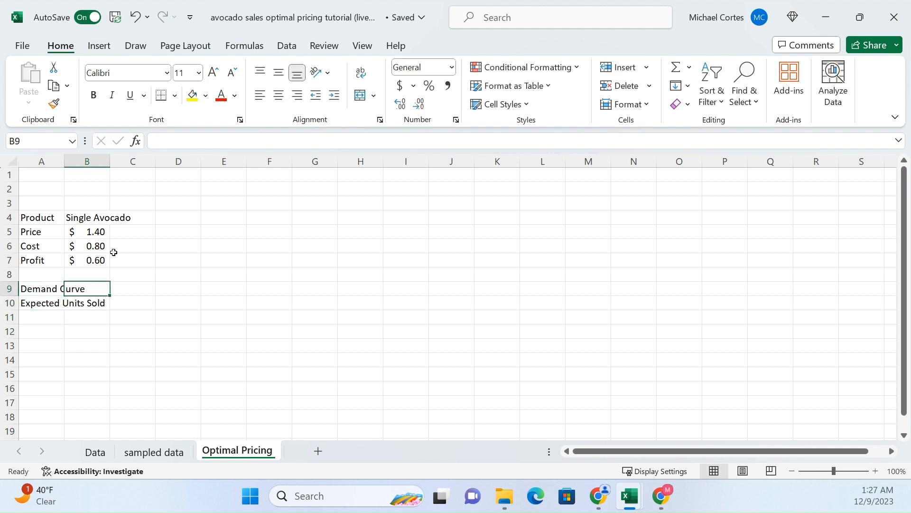
{"action": "double_click", "coordinate": [64, 162]}
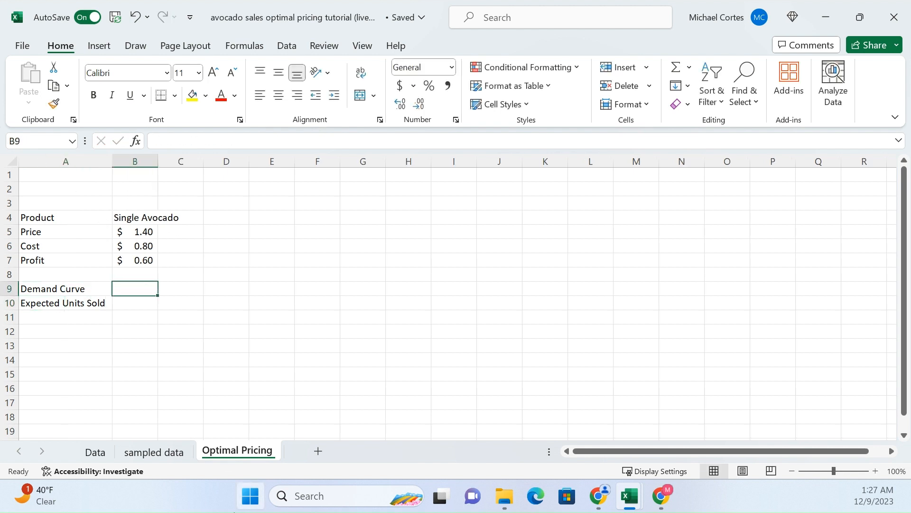
{"action": "left_click", "coordinate": [163, 454]}
{"action": "left_click", "coordinate": [583, 198]}
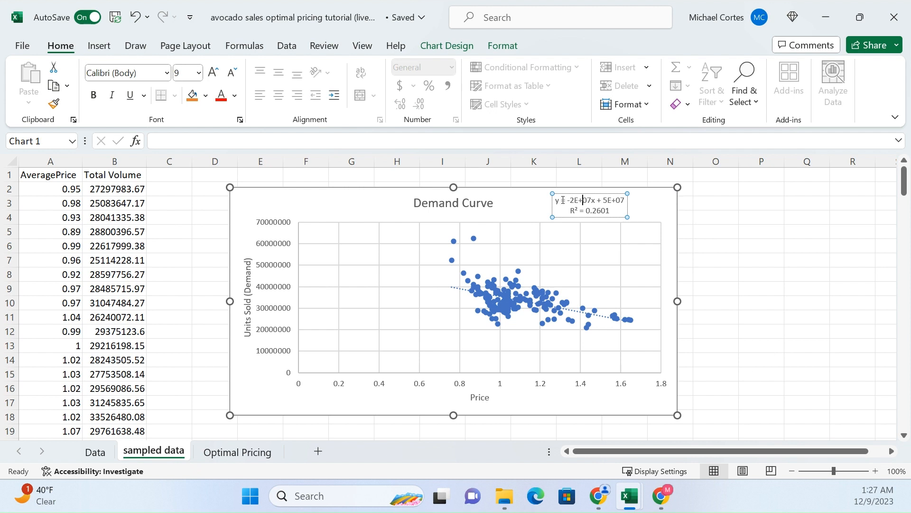
{"action": "left_click_drag", "start_coordinate": [568, 199], "coordinate": [627, 201]}
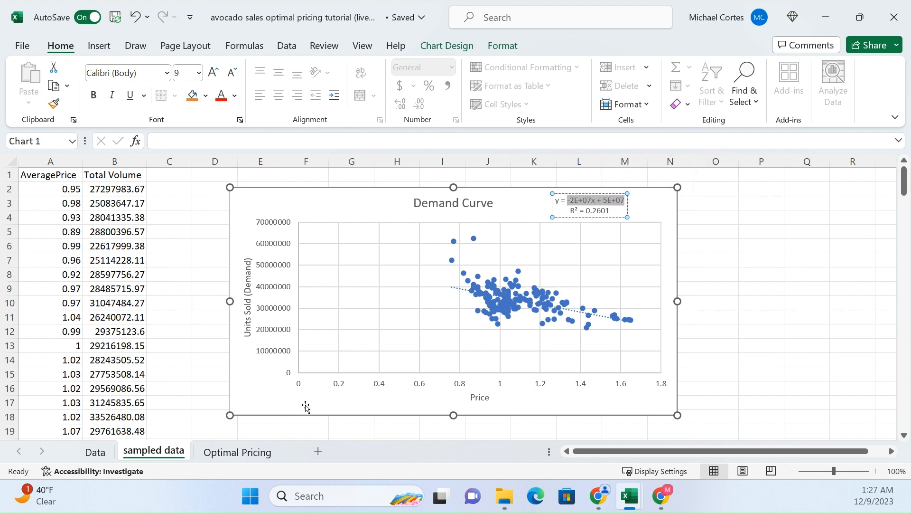
{"action": "left_click", "coordinate": [237, 452]}
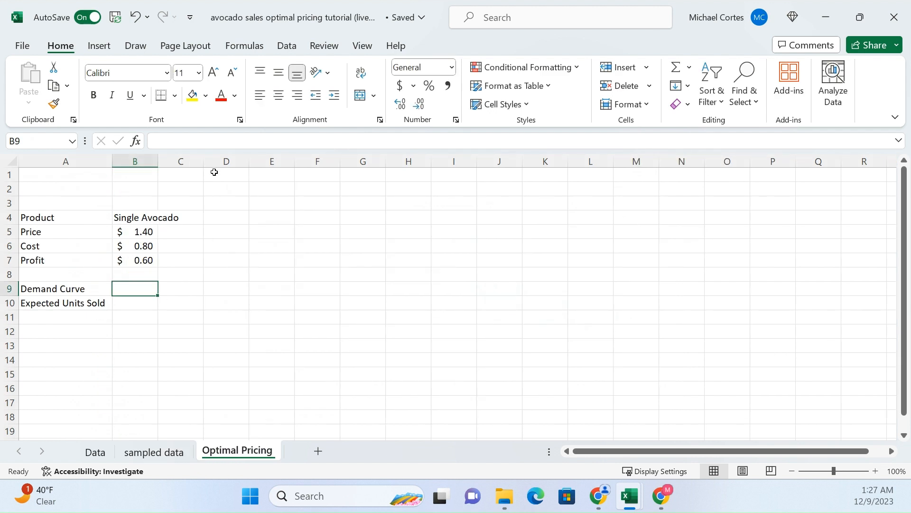
{"action": "left_click", "coordinate": [219, 142]}
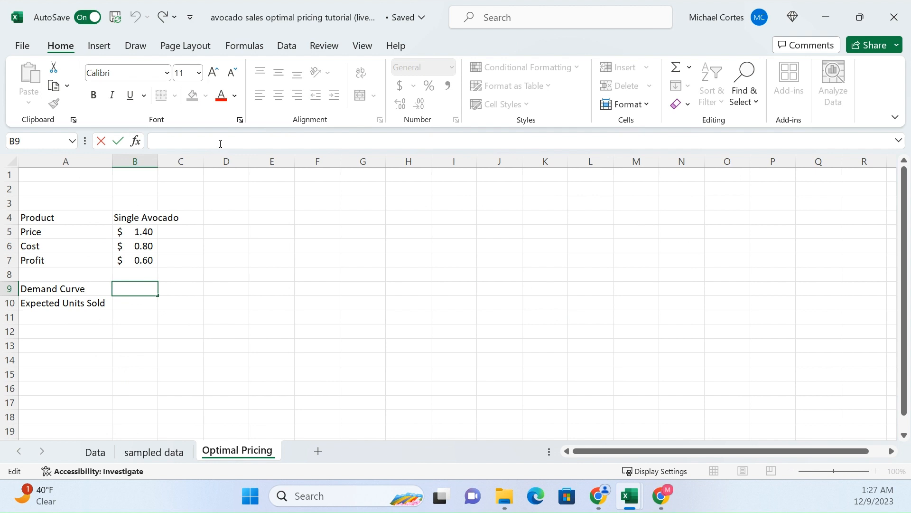
- Copy the trendline expression -2E+07x + 5E+07 from the "sampled data" chart and paste it into cell B9 of Optimal Pricing
{"action": "left_click", "coordinate": [153, 452]}
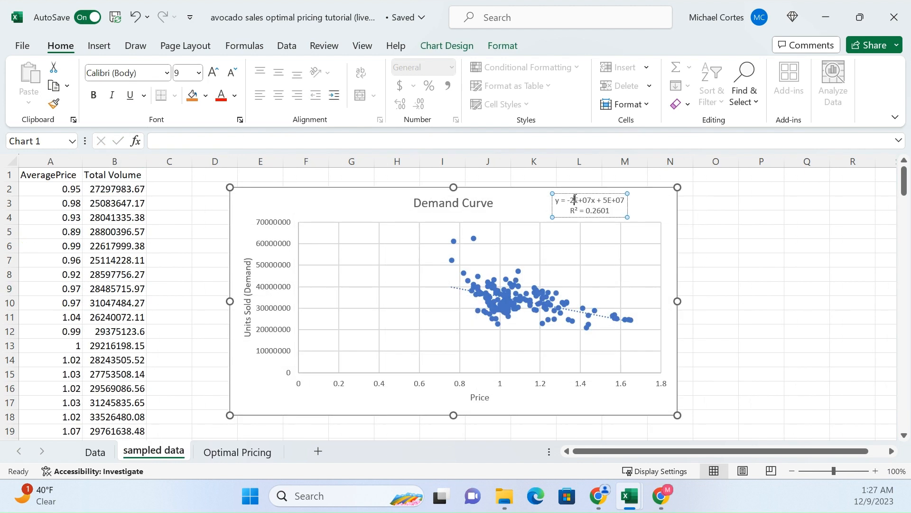
{"action": "left_click_drag", "start_coordinate": [570, 200], "coordinate": [625, 200]}
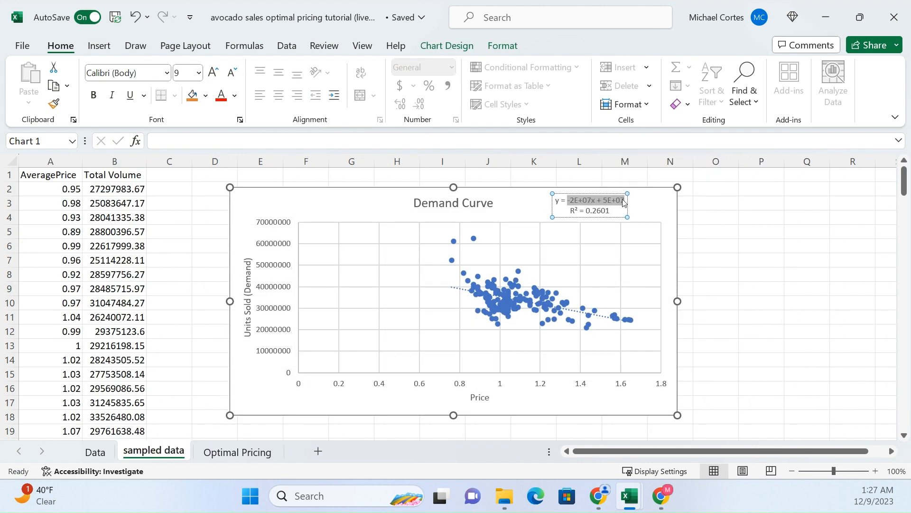
{"action": "key", "text": "ctrl+c"}
{"action": "left_click", "coordinate": [237, 452]}
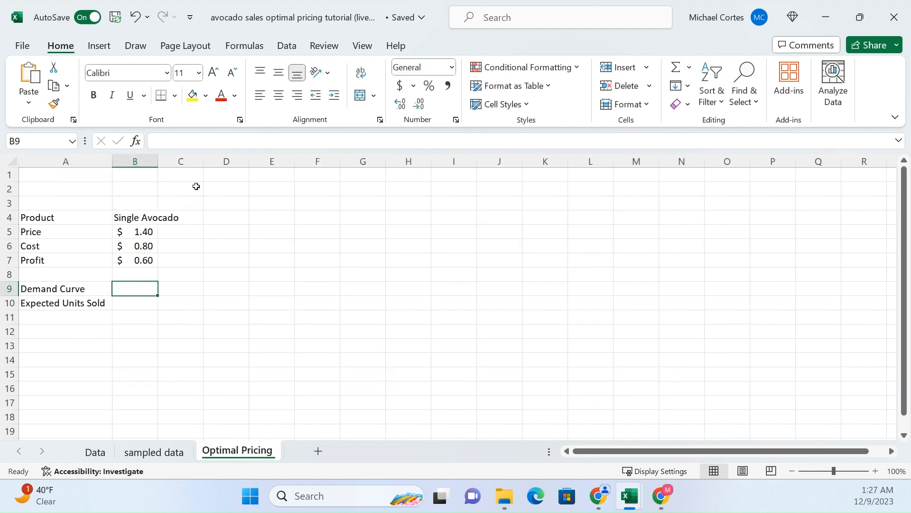
{"action": "left_click", "coordinate": [201, 143]}
{"action": "key", "text": "ctrl+v"}
{"action": "key", "text": "Return"}
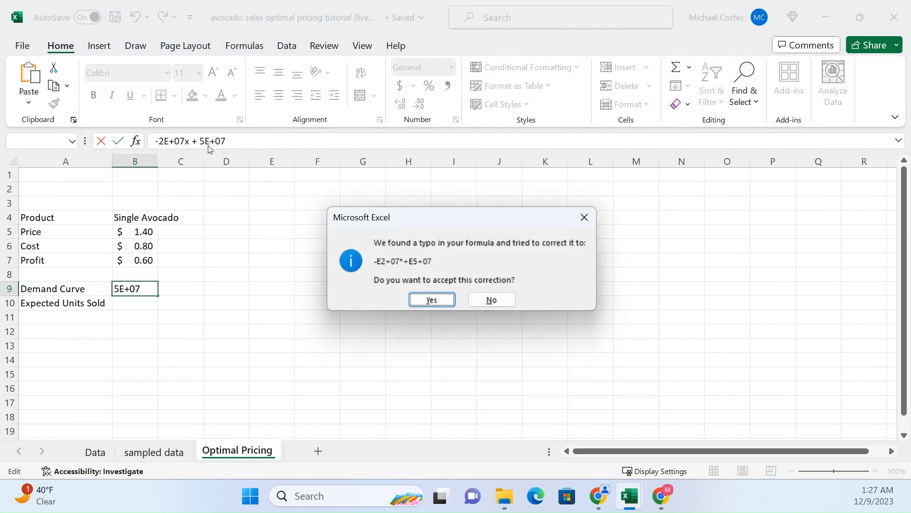
- Reject the proposed formula correction and store the expression in cell B9 as text with a leading apostrophe
{"action": "key", "text": "Tab"}
{"action": "key", "text": "Return"}
{"action": "key", "text": "Return"}
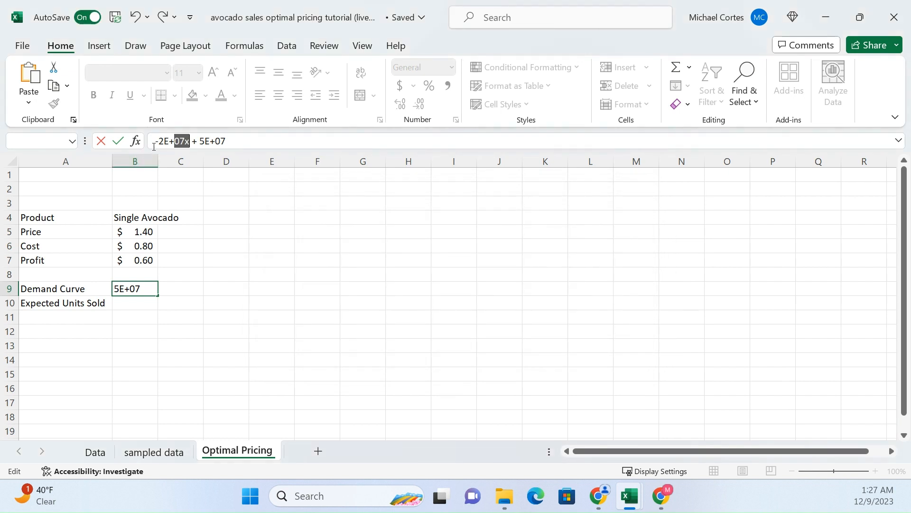
{"action": "left_click", "coordinate": [271, 137]}
{"action": "key", "text": "Return"}
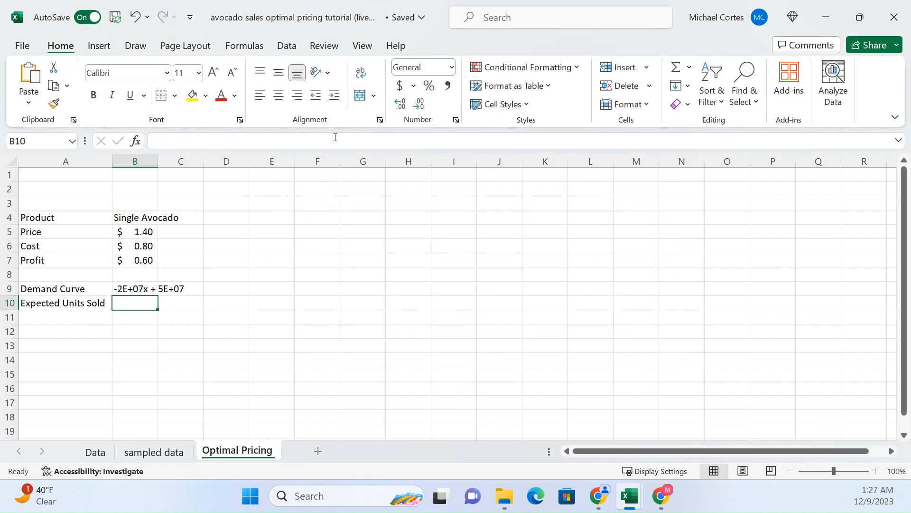
{"action": "key", "text": "Up"}
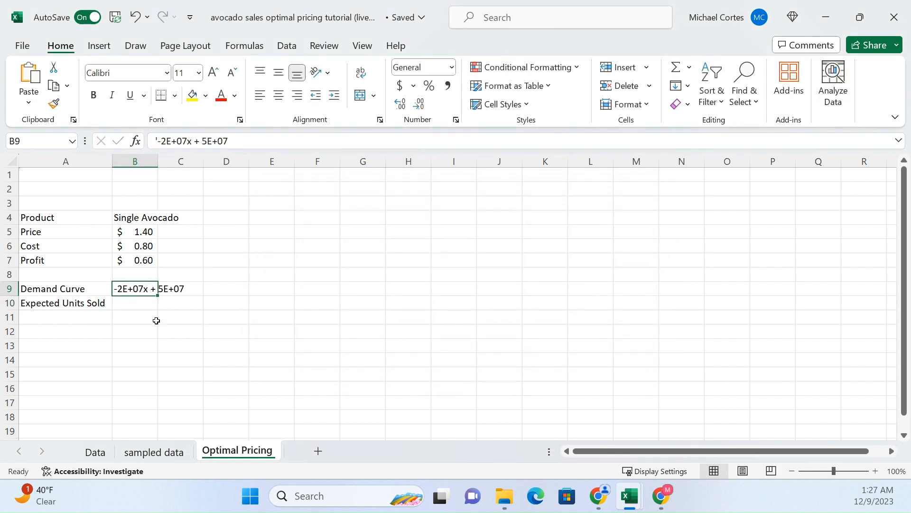
{"action": "double_click", "coordinate": [143, 290]}
{"action": "double_click", "coordinate": [144, 290]}
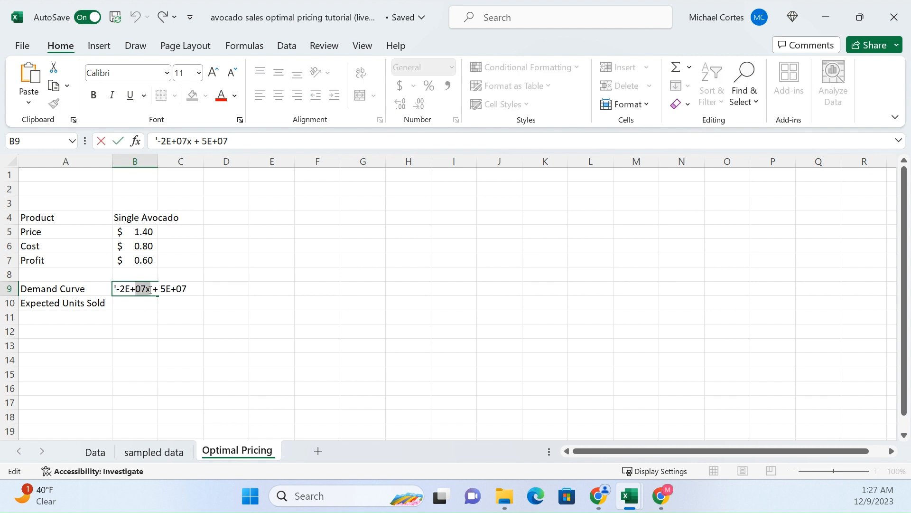
{"action": "key", "text": "Escape"}
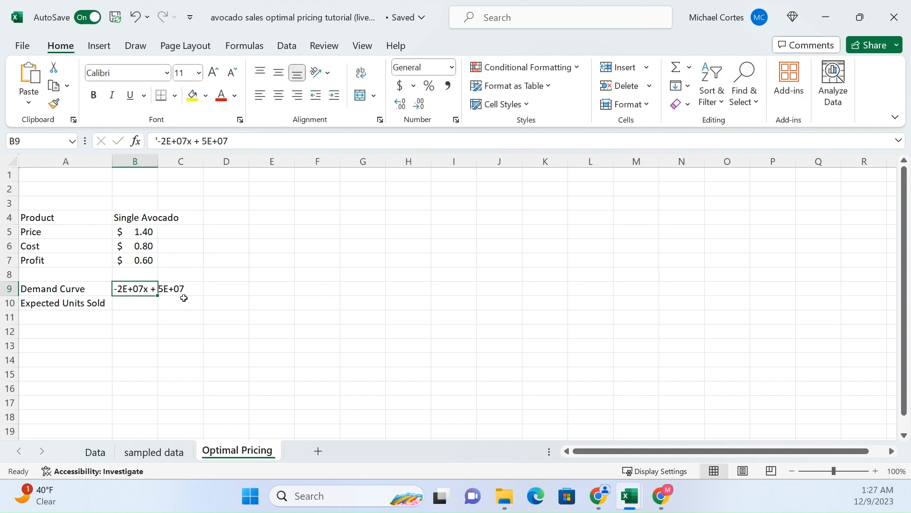
- Rewrite the demand curve text in cell B9 as (-2E+07)*price + (5E+07)
{"action": "left_click", "coordinate": [159, 141]}
{"action": "type", "text": "(-2E+07"}
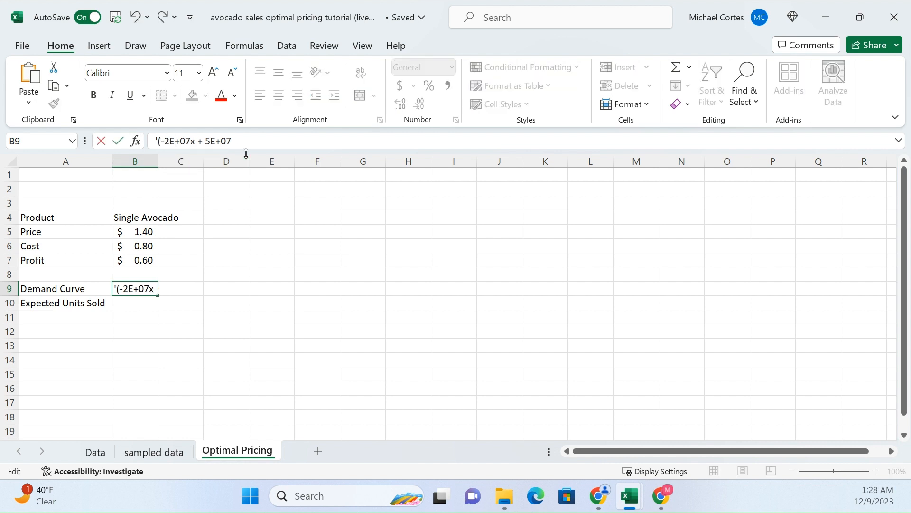
{"action": "type", "text": ")*"}
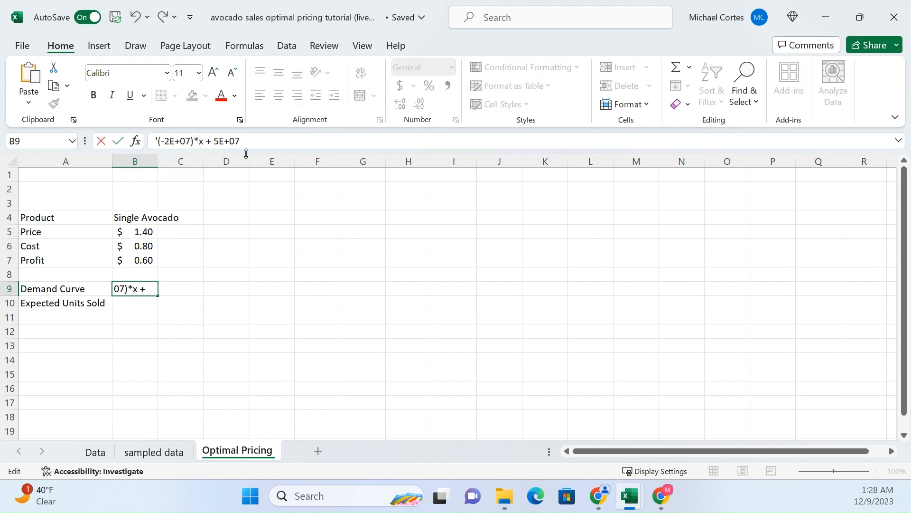
{"action": "type", "text": "price"}
{"action": "key", "text": "Delete"}
{"action": "key", "text": "Right"}
{"action": "key", "text": "Right"}
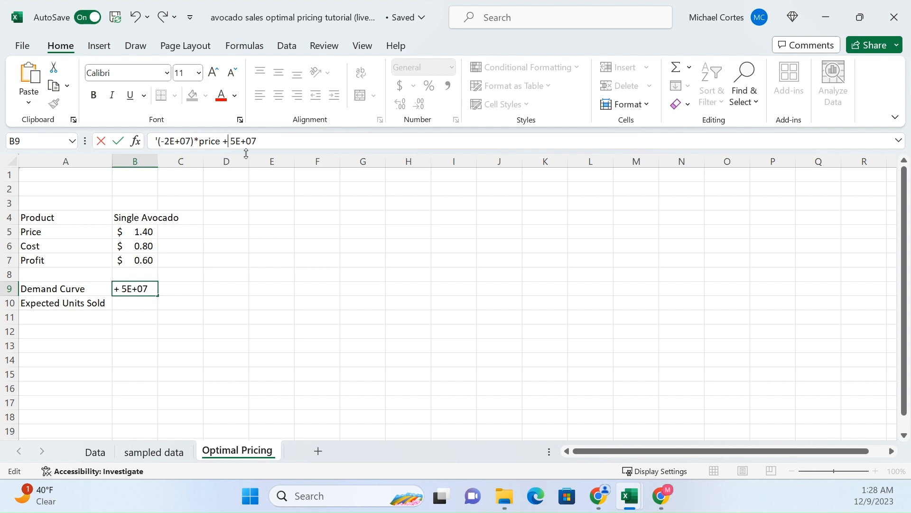
{"action": "type", "text": "("}
{"action": "key", "text": "Return"}
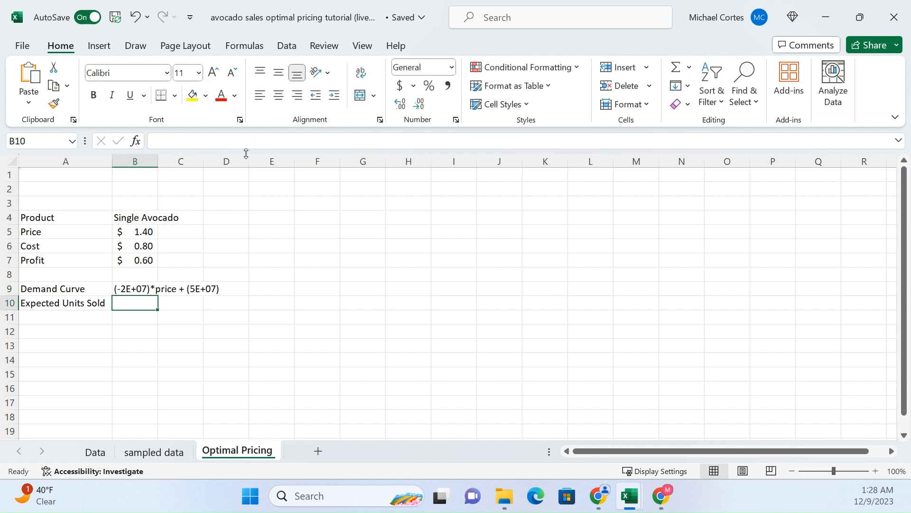
- Add "Units Sold =" to the start of the demand curve text in cell B9
{"action": "left_click", "coordinate": [135, 285]}
{"action": "left_click", "coordinate": [161, 142]}
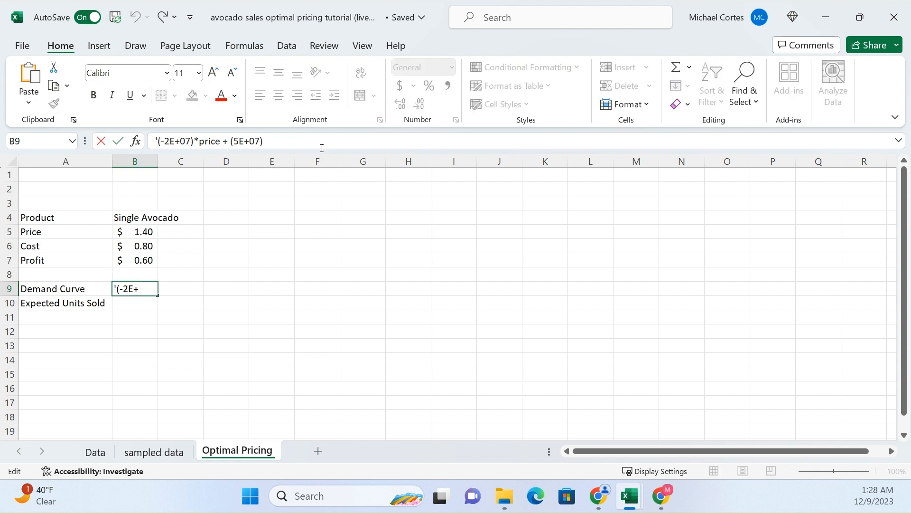
{"action": "type", "text": "Units Sold ="}
{"action": "key", "text": "Return"}
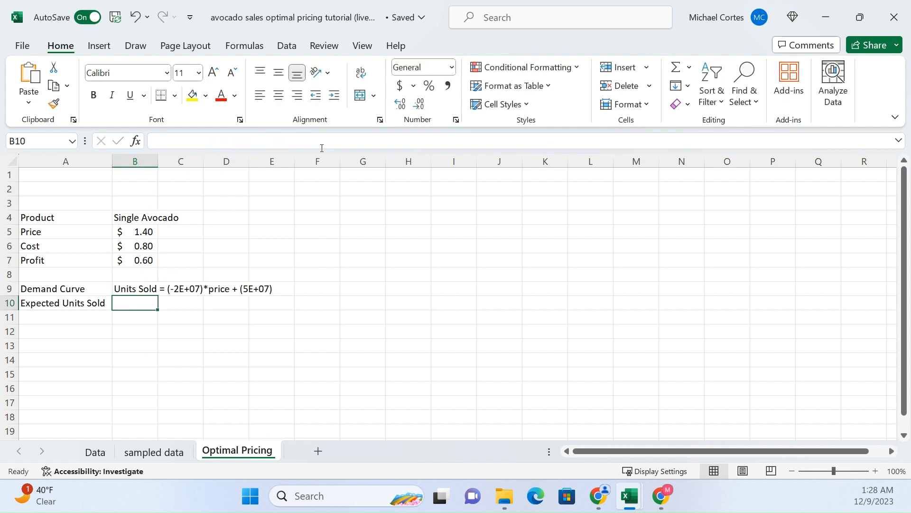
{"action": "left_click_drag", "start_coordinate": [92, 290], "coordinate": [142, 291]}
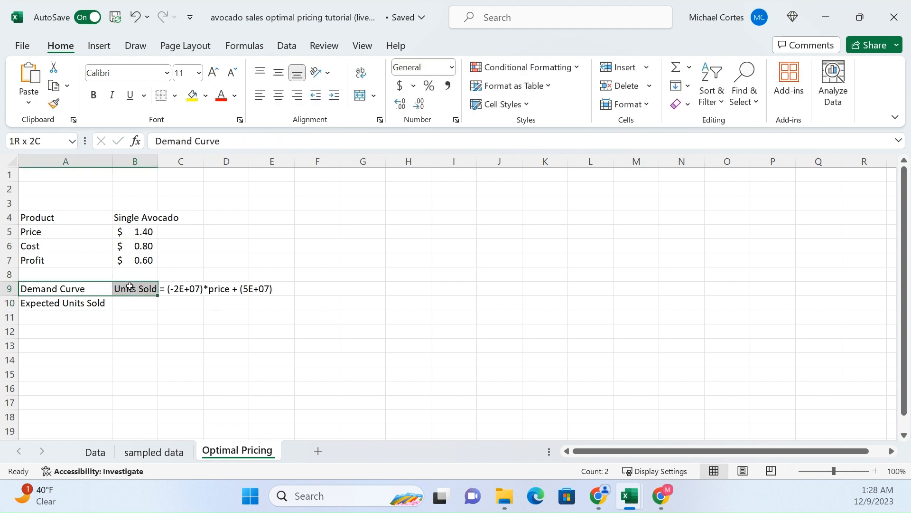
{"action": "left_click", "coordinate": [207, 327]}
{"action": "left_click", "coordinate": [131, 303]}
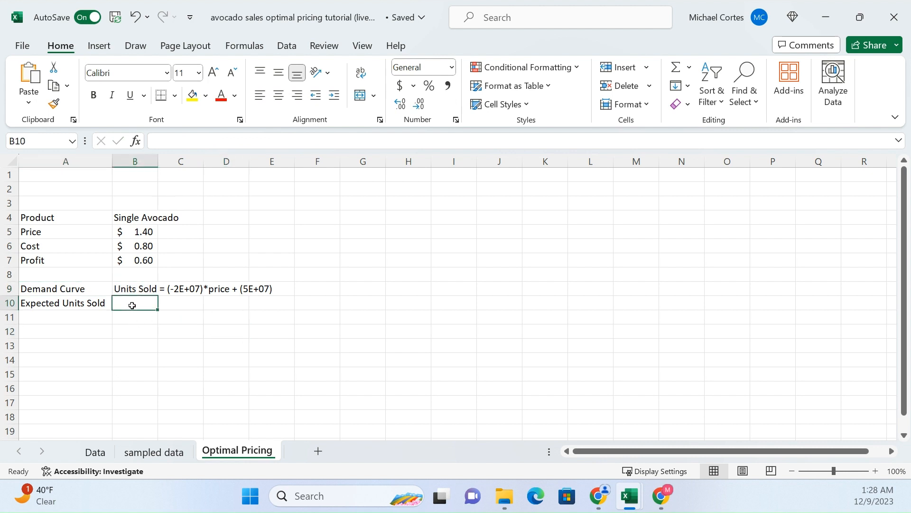
{"action": "left_click", "coordinate": [143, 234]}
{"action": "left_click", "coordinate": [129, 303]}
{"action": "type", "text": "="}
{"action": "key", "text": "Escape"}
- Copy the expression from the equals sign onward in B9 into B10 as a formula, without the space after the equals sign
{"action": "left_click", "coordinate": [130, 288]}
{"action": "left_click_drag", "start_coordinate": [203, 141], "coordinate": [353, 164]}
{"action": "key", "text": "Escape"}
{"action": "left_click", "coordinate": [134, 307]}
{"action": "left_click", "coordinate": [207, 141]}
{"action": "key", "text": "ctrl+v"}
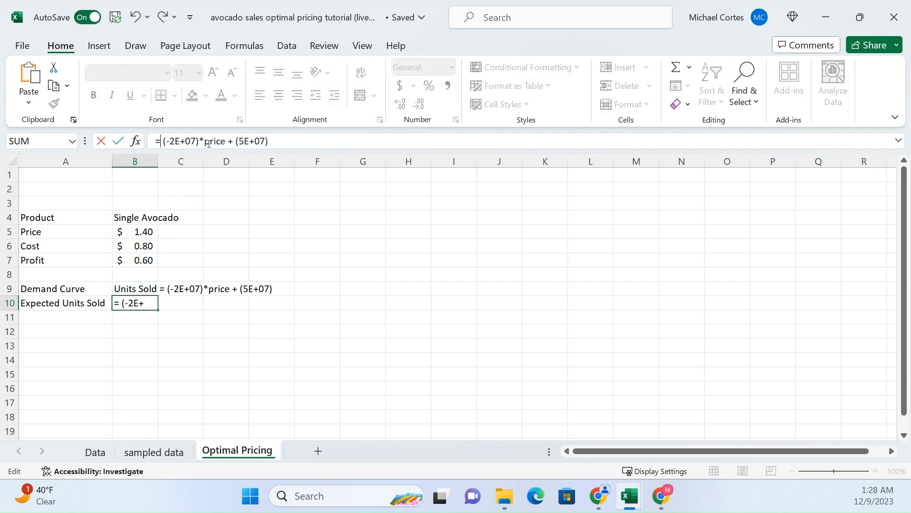
{"action": "key", "text": "Delete"}
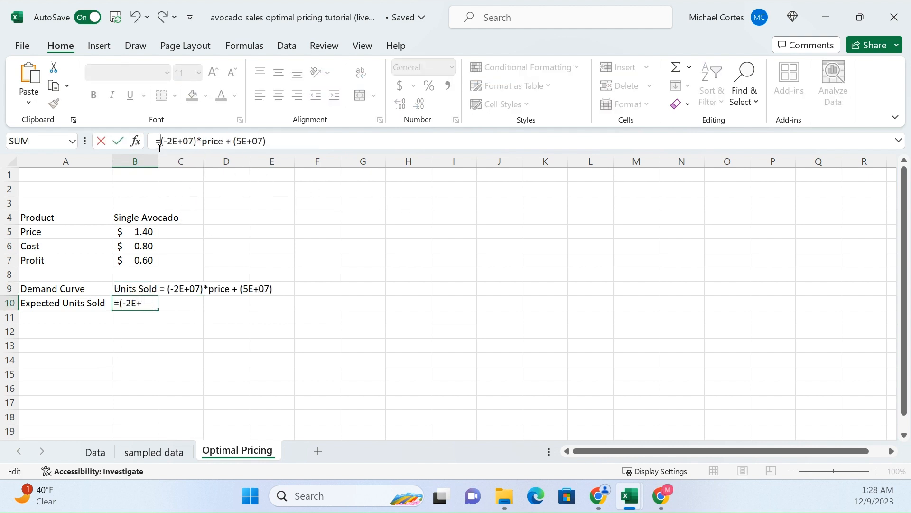
- Replace the word "price" in B10's formula with a reference to the price in B5, giving =(-2E+07)*B5 + (5E+07)
{"action": "key", "text": "Left"}
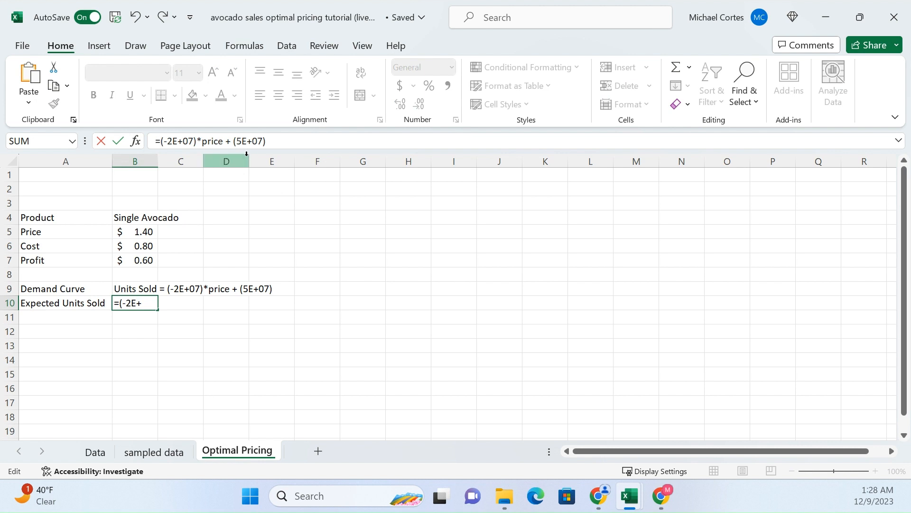
{"action": "key", "text": "Right"}
{"action": "key", "text": "Right"}
{"action": "key", "text": "Right"}
{"action": "key", "text": "Right"}
{"action": "key", "text": "Right"}
{"action": "key", "text": "Right"}
{"action": "key", "text": "Right"}
{"action": "key", "text": "Right"}
{"action": "key", "text": "Right"}
{"action": "key", "text": "Right"}
{"action": "key", "text": "Right"}
{"action": "key", "text": "BackSpace"}
{"action": "key", "text": "BackSpace"}
{"action": "key", "text": "BackSpace"}
{"action": "key", "text": "BackSpace"}
{"action": "key", "text": "BackSpace"}
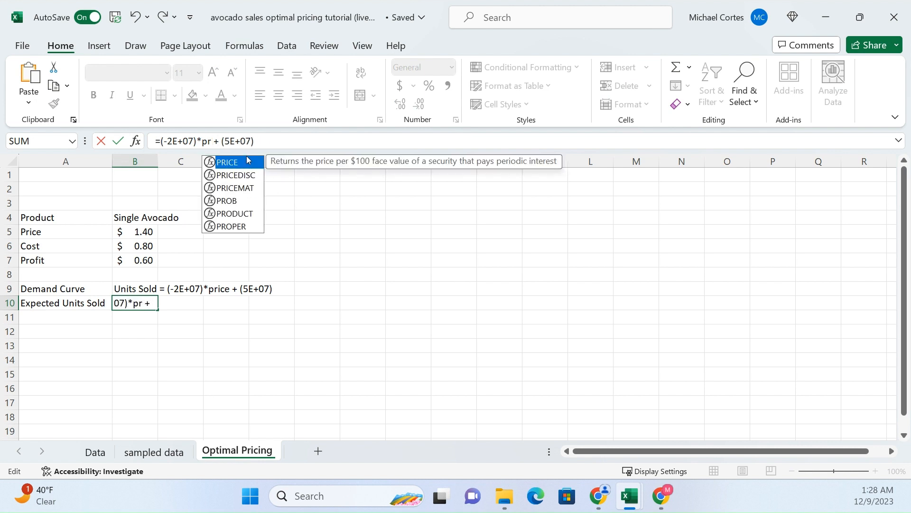
{"action": "left_click", "coordinate": [144, 237]}
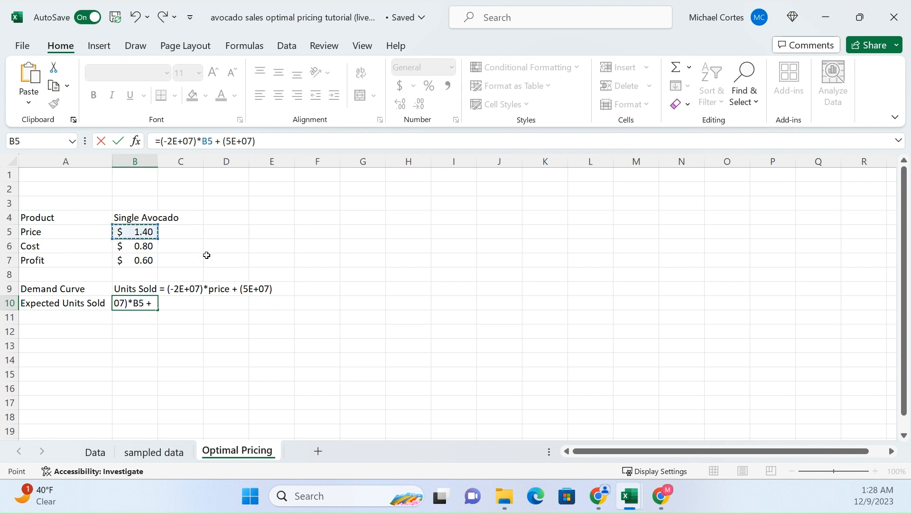
{"action": "key", "text": "Return"}
- Format the expected units sold in B10 with comma separators and no decimal places
{"action": "key", "text": "Up"}
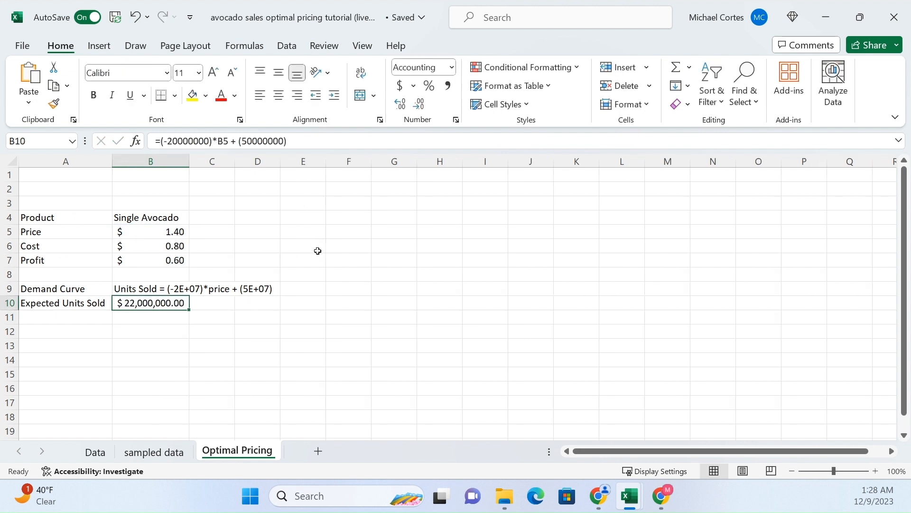
{"action": "left_click", "coordinate": [448, 86]}
{"action": "left_click", "coordinate": [418, 103]}
{"action": "left_click", "coordinate": [419, 104]}
{"action": "left_click", "coordinate": [154, 359]}
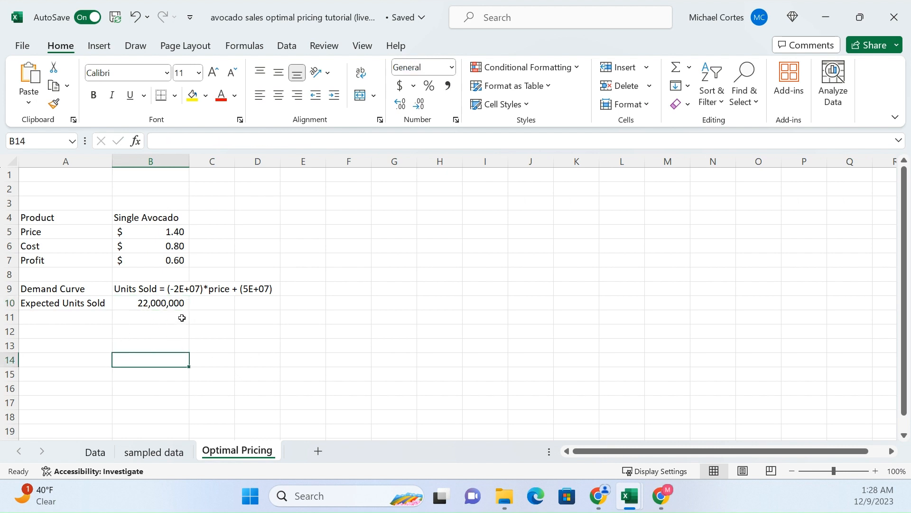
- Set the avocado price in B5 to 1.10 to test the expected units sold
{"action": "left_click", "coordinate": [168, 236]}
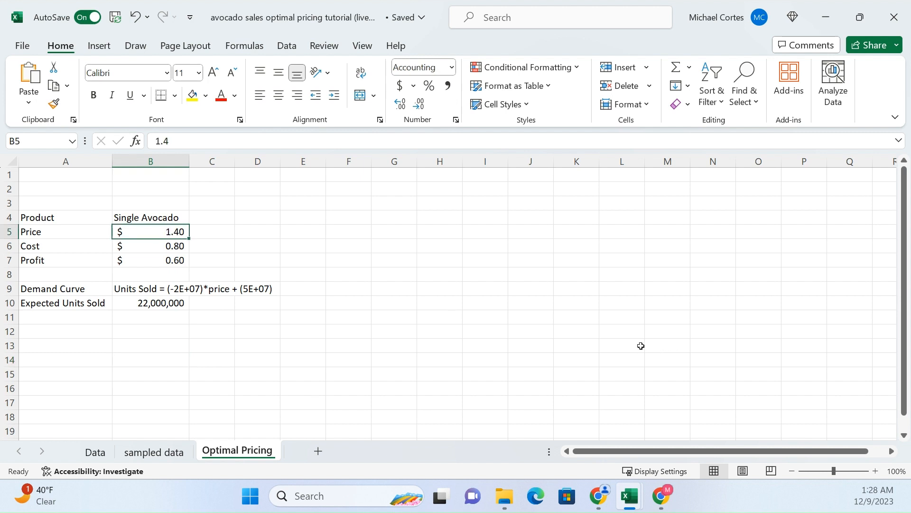
{"action": "type", "text": "1.10"}
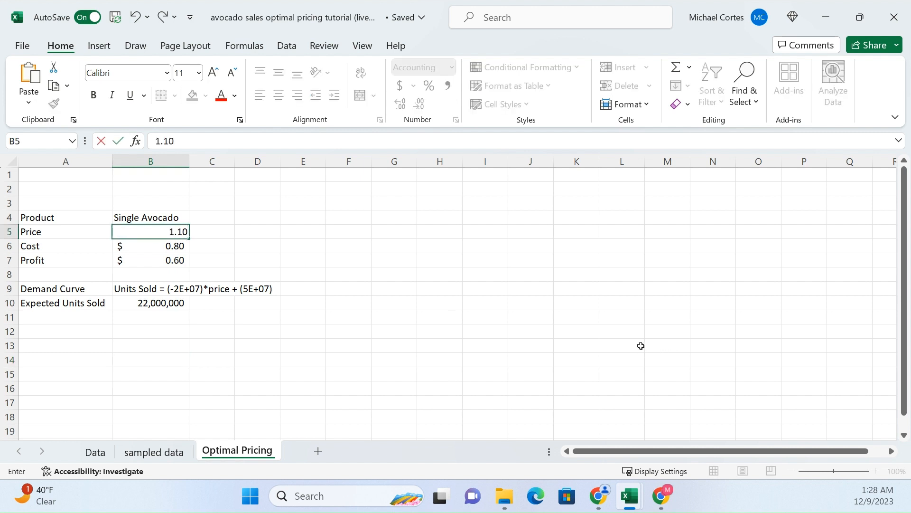
{"action": "key", "text": "Return"}
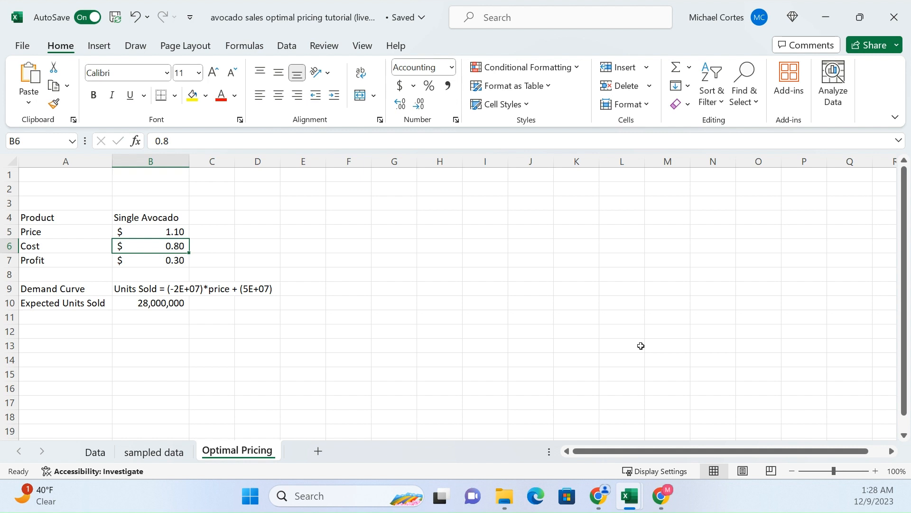
- Set the avocado price in B5 to 0.90 and review the price, cost and profit cells
{"action": "key", "text": "Up"}
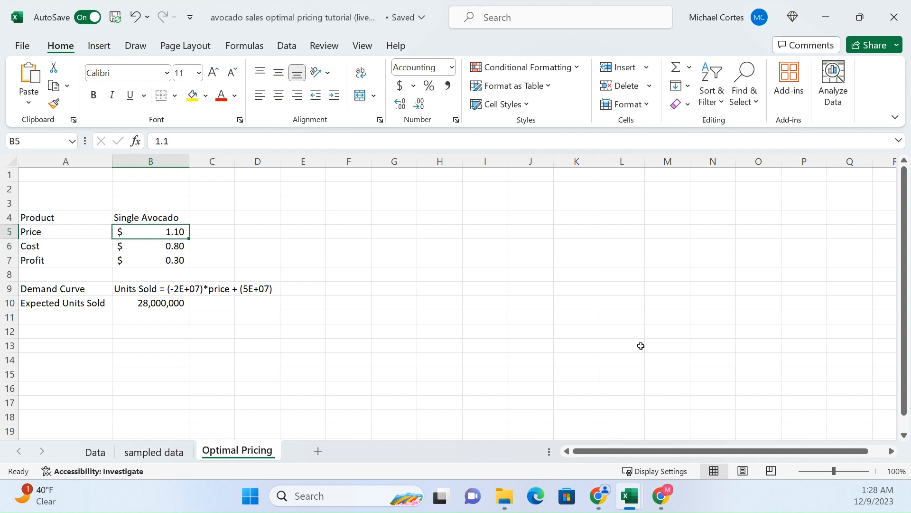
{"action": "type", "text": "0.90"}
{"action": "key", "text": "Return"}
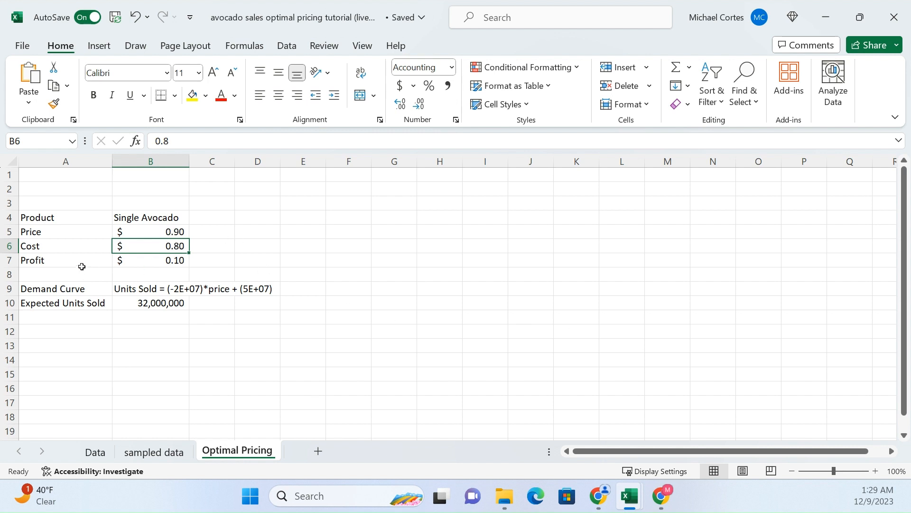
{"action": "left_click_drag", "start_coordinate": [81, 265], "coordinate": [135, 260]}
{"action": "left_click", "coordinate": [201, 269]}
{"action": "left_click", "coordinate": [176, 260]}
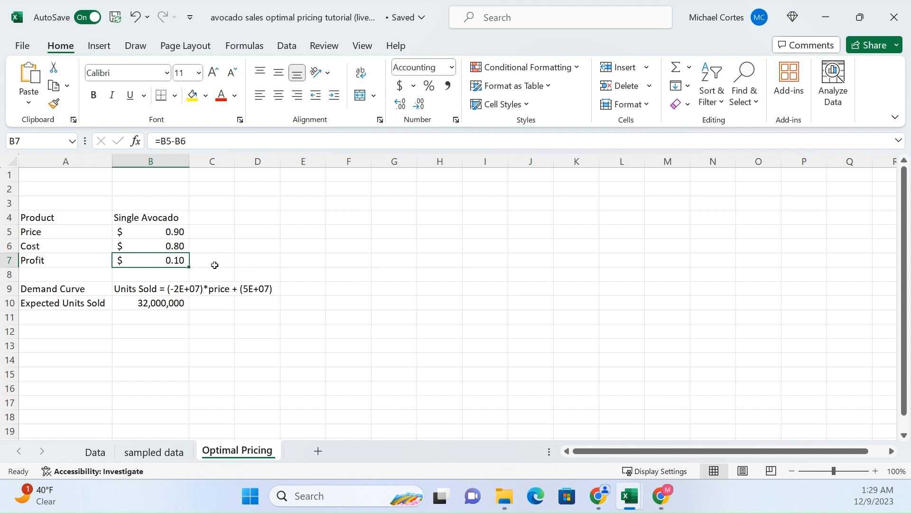
{"action": "left_click_drag", "start_coordinate": [175, 235], "coordinate": [172, 246]}
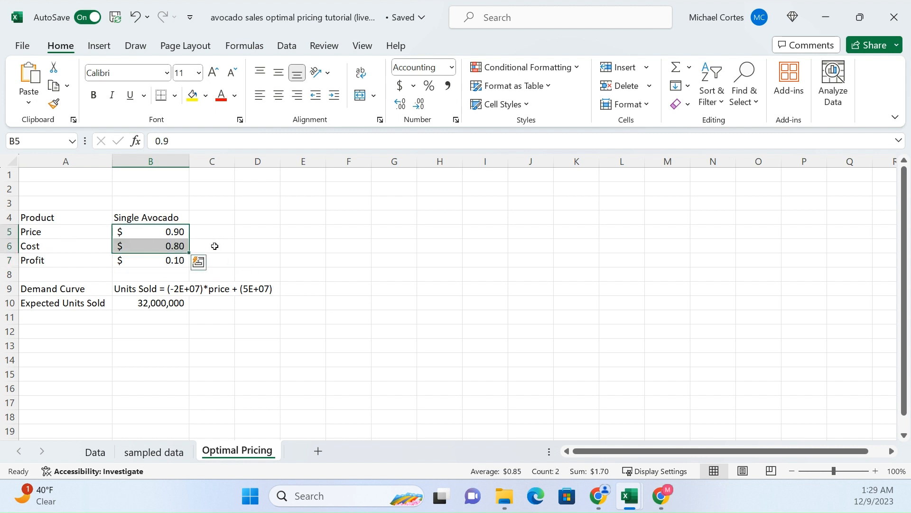
{"action": "left_click", "coordinate": [237, 246]}
- Set the avocado price in B5 to 2.00 and check the expected units sold and unit profit
{"action": "left_click", "coordinate": [179, 236]}
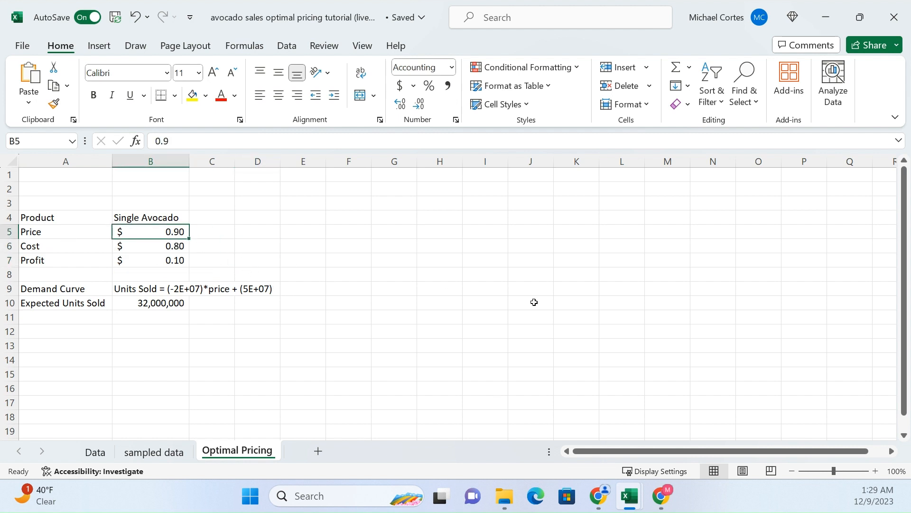
{"action": "type", "text": "2.00"}
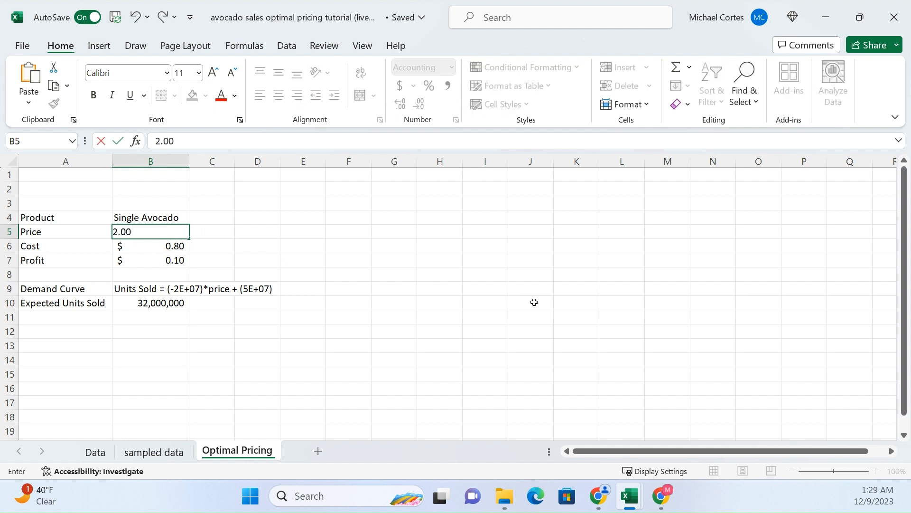
{"action": "key", "text": "Return"}
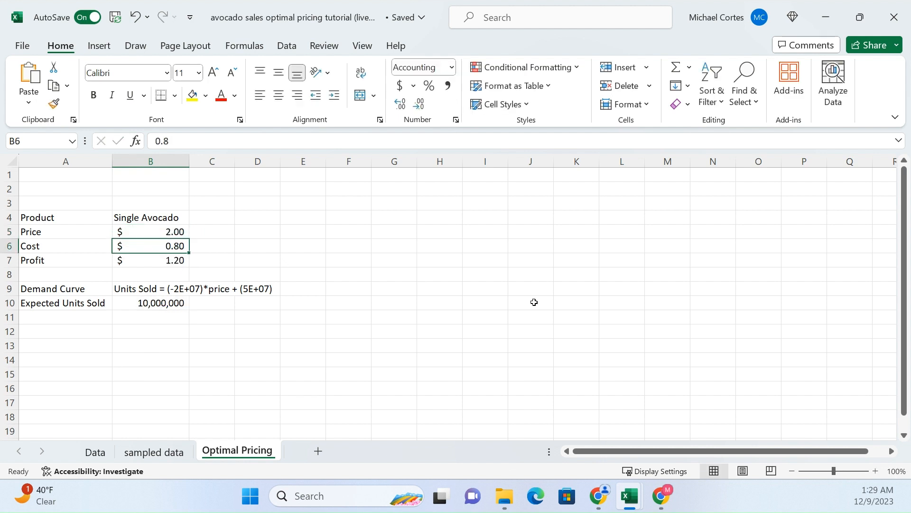
{"action": "left_click", "coordinate": [167, 310]}
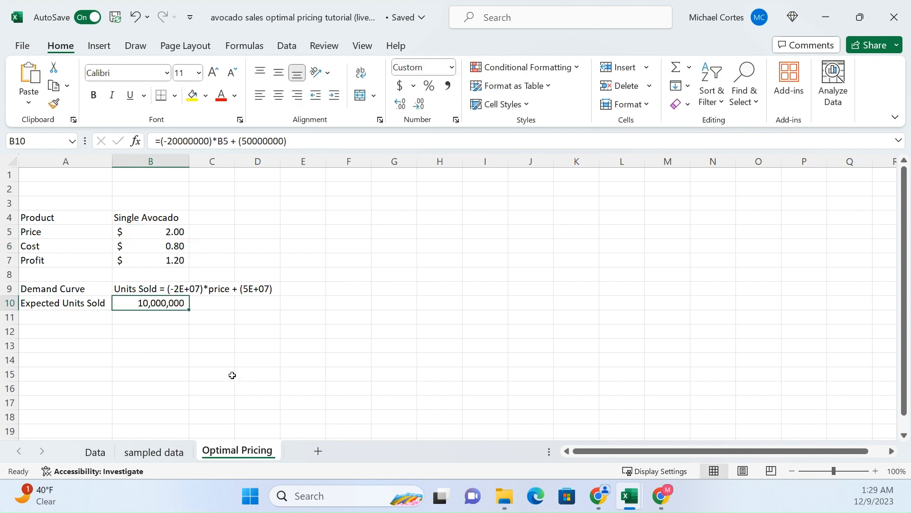
{"action": "left_click", "coordinate": [172, 262]}
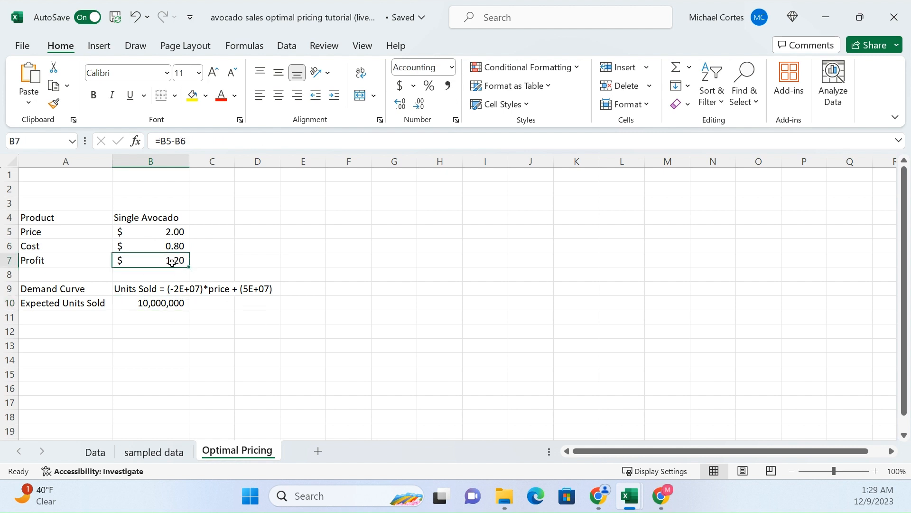
{"action": "left_click", "coordinate": [174, 308]}
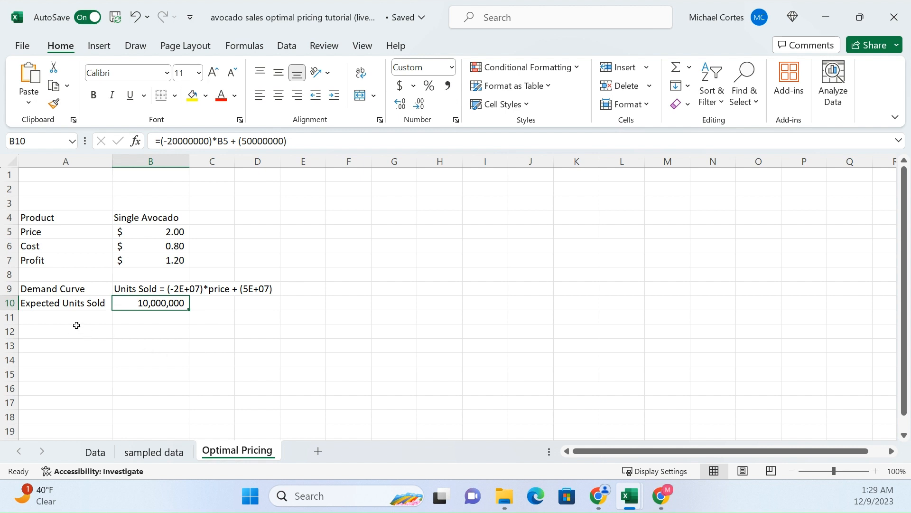
- Enter the label "Total Profit" in cell A11, below Expected Units Sold
{"action": "left_click", "coordinate": [61, 305]}
{"action": "left_click_drag", "start_coordinate": [83, 305], "coordinate": [156, 304]}
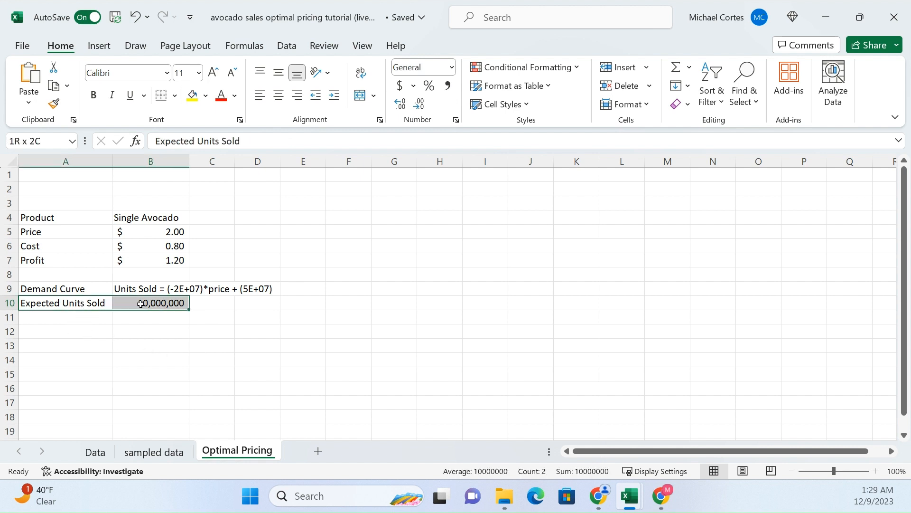
{"action": "left_click", "coordinate": [96, 318]}
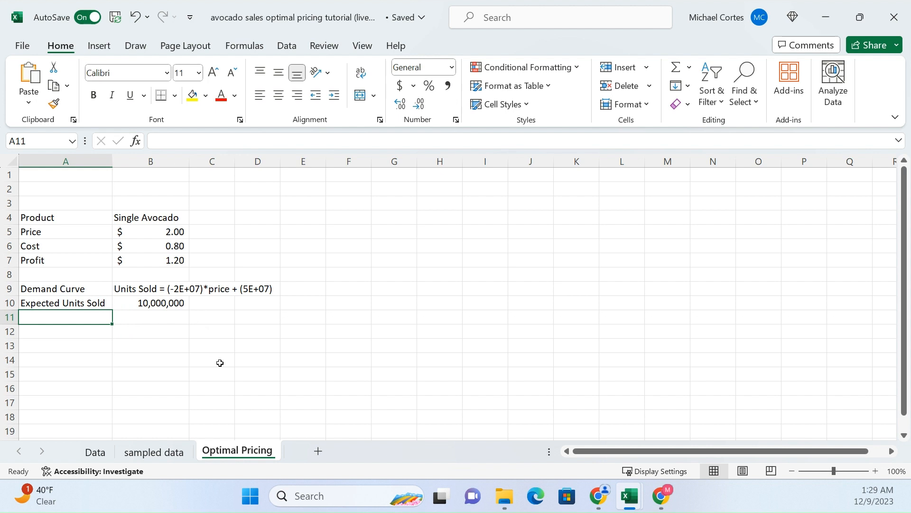
{"action": "type", "text": "otal P"}
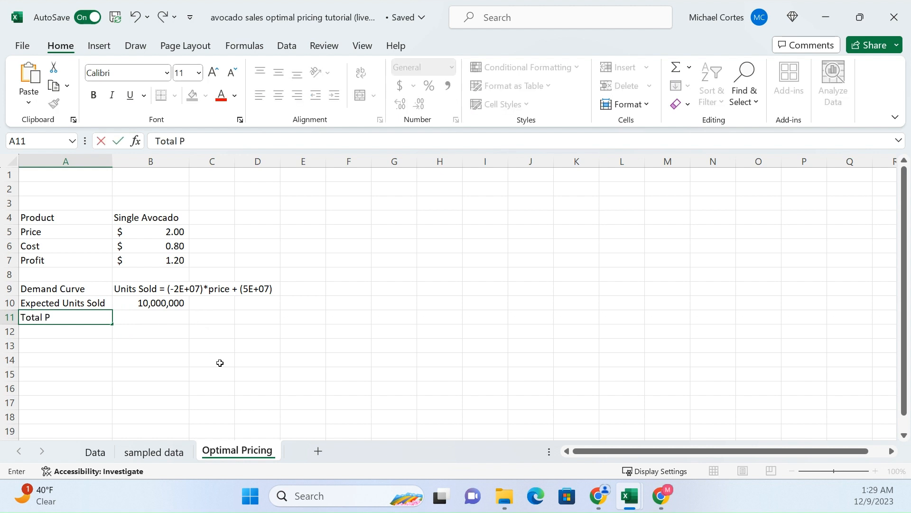
{"action": "type", "text": "rofit"}
{"action": "key", "text": "Return"}
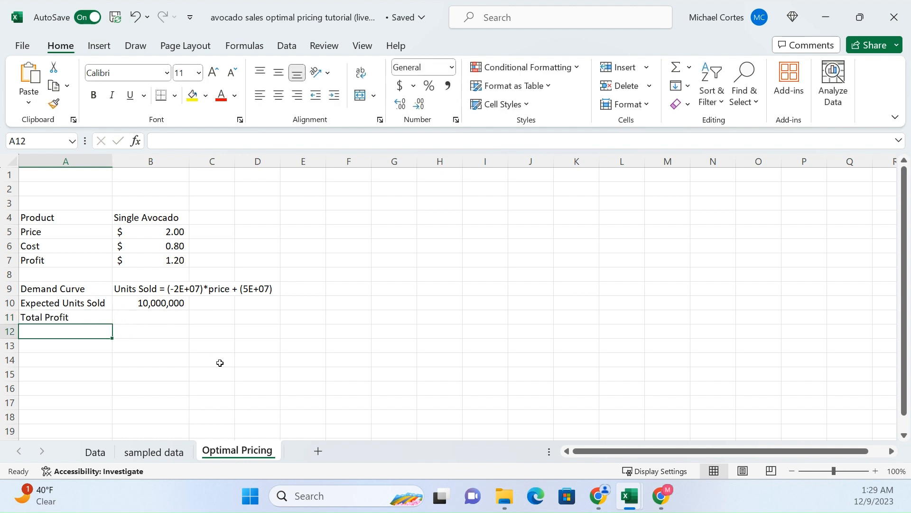
- Calculate the total profit in B11 by multiplying expected units sold by unit profit, using =B10*B7
{"action": "key", "text": "Right"}
{"action": "key", "text": "Up"}
{"action": "type", "text": "="}
{"action": "key", "text": "Up"}
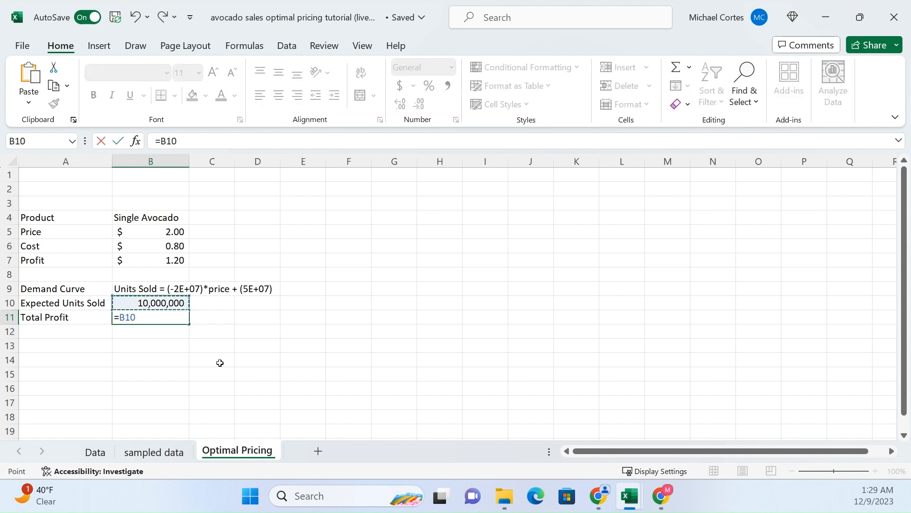
{"action": "type", "text": "*"}
{"action": "left_click", "coordinate": [153, 266]}
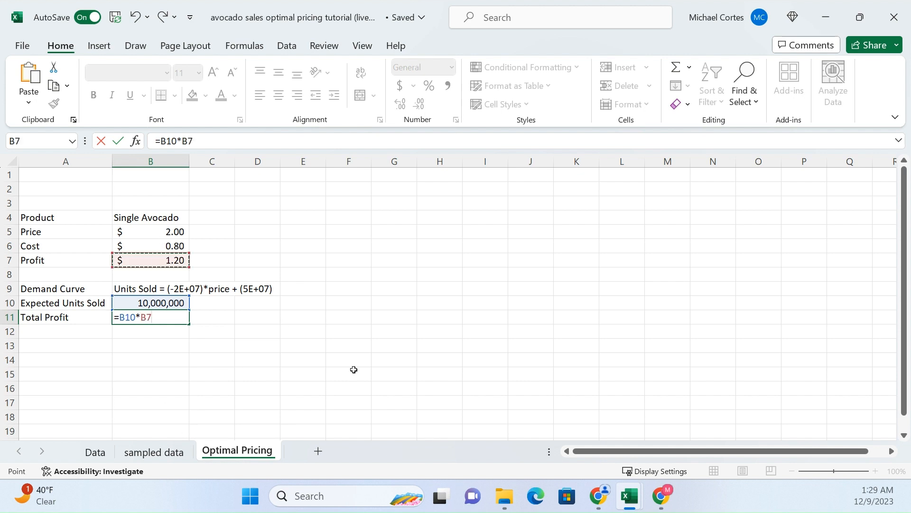
{"action": "key", "text": "Return"}
- Format the total profit in B11 as dollar accounting with no decimal places
{"action": "key", "text": "Up"}
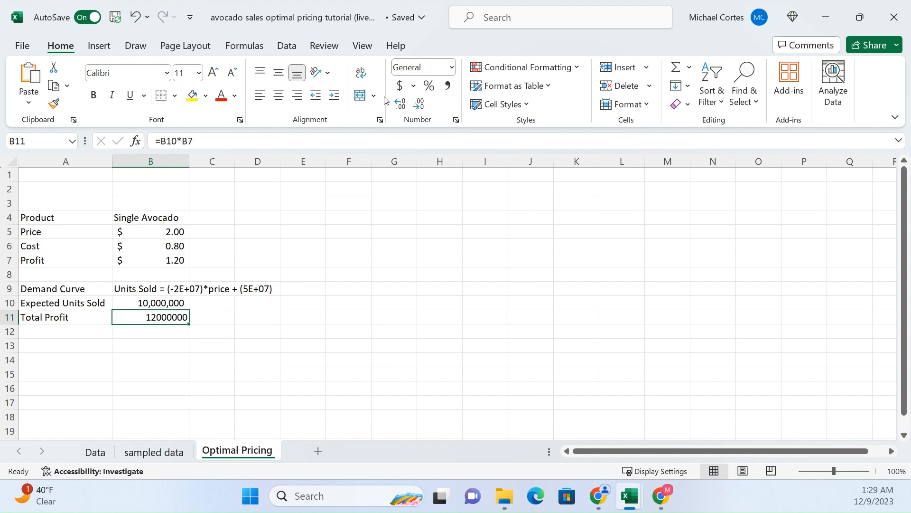
{"action": "left_click", "coordinate": [401, 85]}
{"action": "left_click", "coordinate": [418, 103]}
{"action": "left_click", "coordinate": [418, 103]}
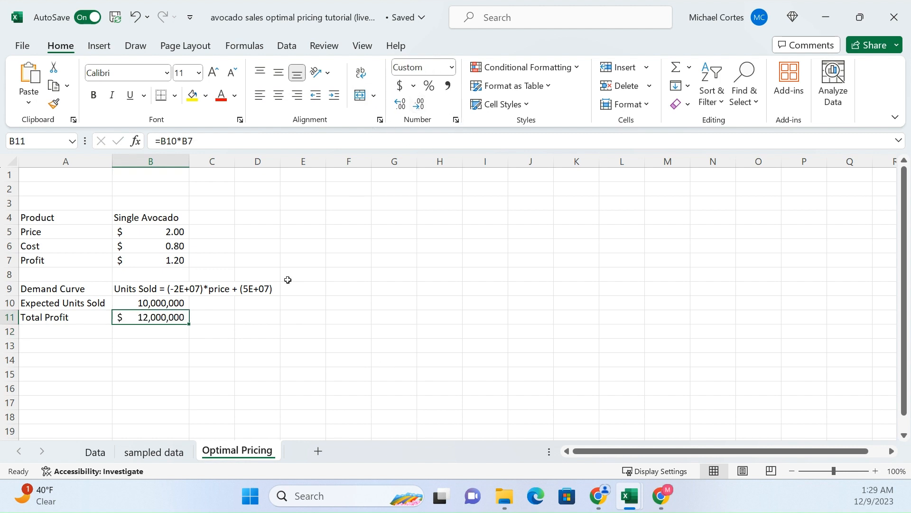
- Change the avocado price in B5 to 0.90 to test the total profit
{"action": "left_click", "coordinate": [181, 232]}
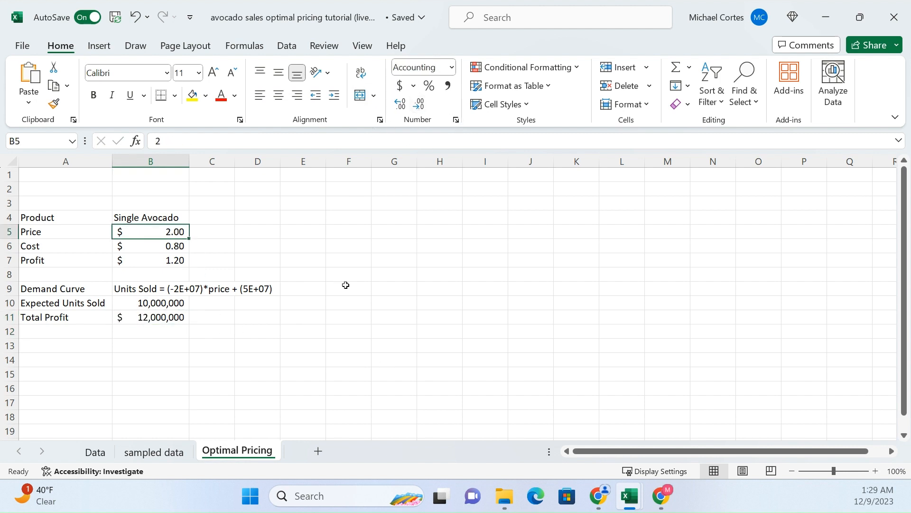
{"action": "type", "text": ".90"}
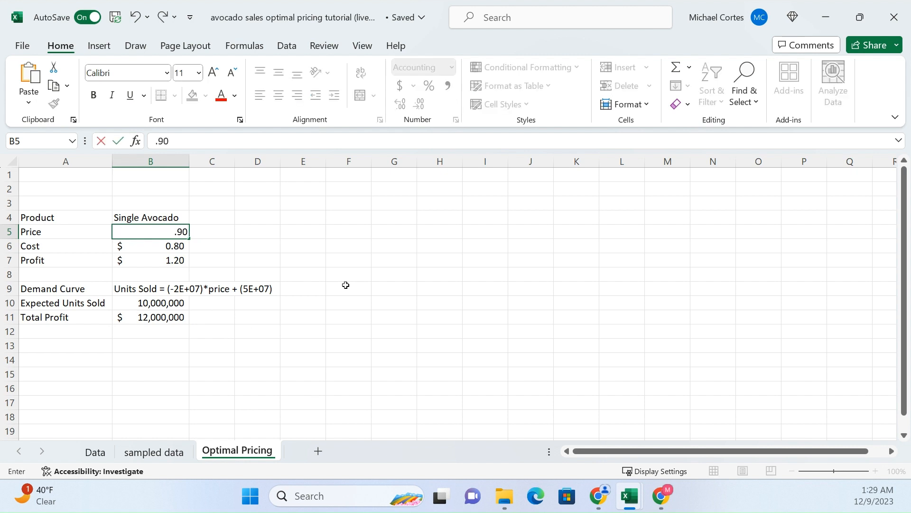
{"action": "key", "text": "Return"}
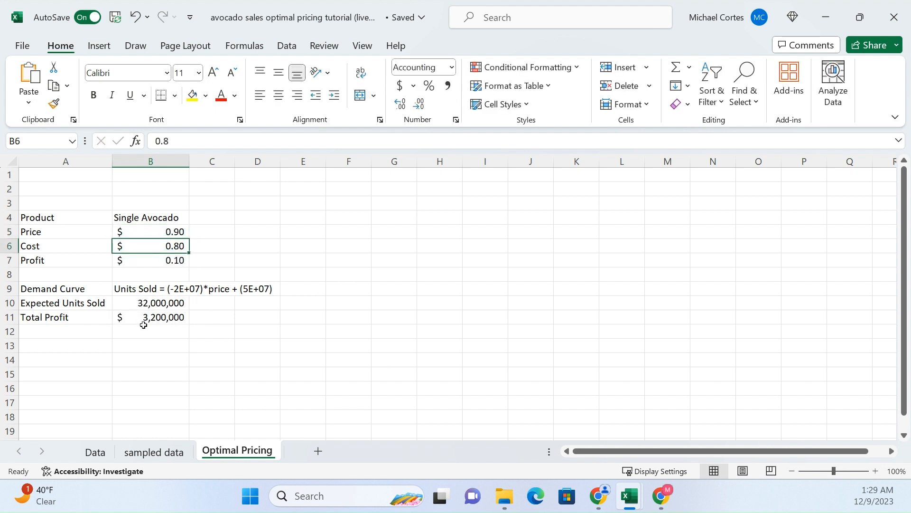
- Change the avocado price in B5 to 2.50 to test its effect on units sold and total profit
{"action": "left_click", "coordinate": [177, 233]}
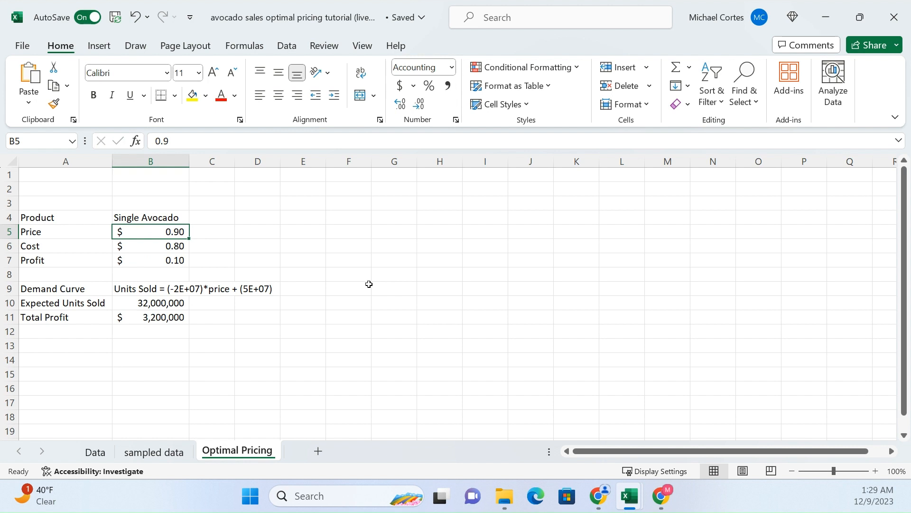
{"action": "type", "text": "2.50"}
{"action": "key", "text": "Return"}
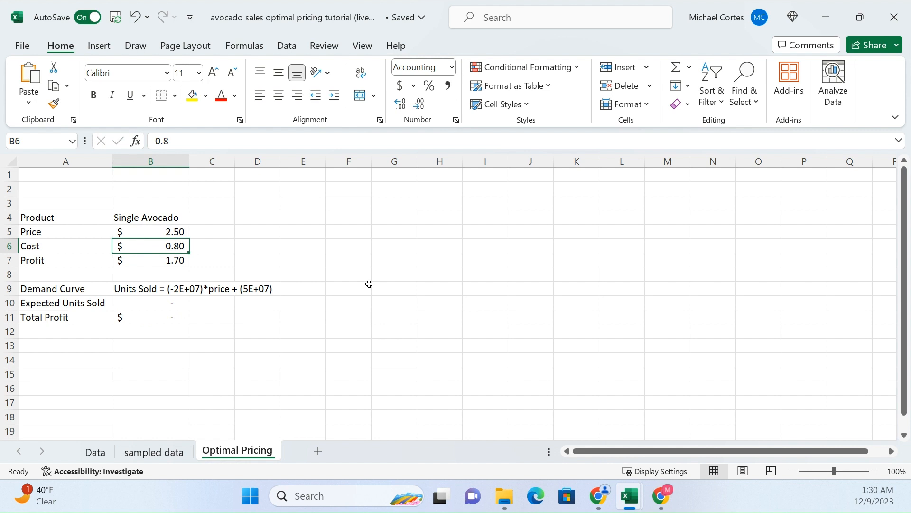
{"action": "key", "text": "Down"}
{"action": "key", "text": "Down"}
{"action": "key", "text": "Down"}
{"action": "key", "text": "Down"}
{"action": "key", "text": "Down"}
{"action": "key", "text": "Up"}
{"action": "key", "text": "Up"}
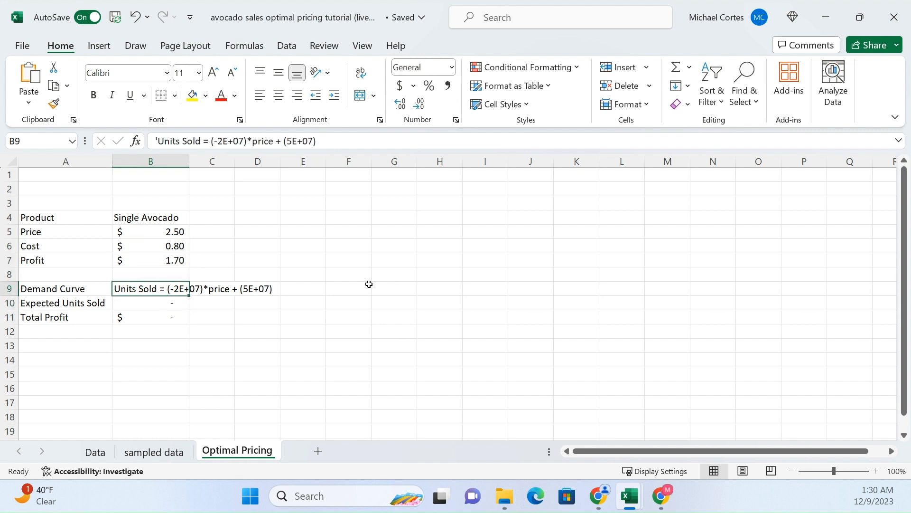
- Set the avocado price in B5 to 2.00 to test the total profit
{"action": "key", "text": "Up"}
{"action": "key", "text": "Up"}
{"action": "key", "text": "Up"}
{"action": "key", "text": "Up"}
{"action": "type", "text": "2"}
{"action": "key", "text": "Return"}
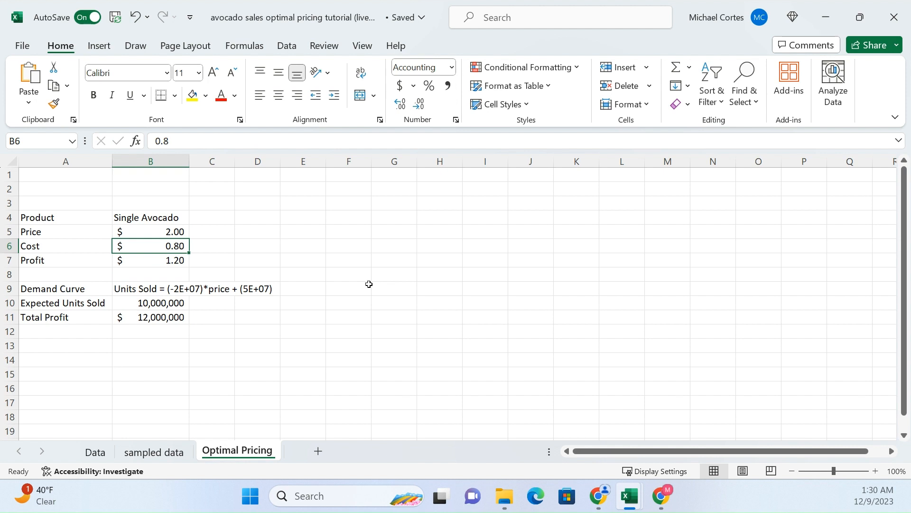
- Test the prices 2.10, 2.20, 2.30, 2.40 and 2.50 in B5 one after another
{"action": "key", "text": "Up"}
{"action": "type", "text": "2.1"}
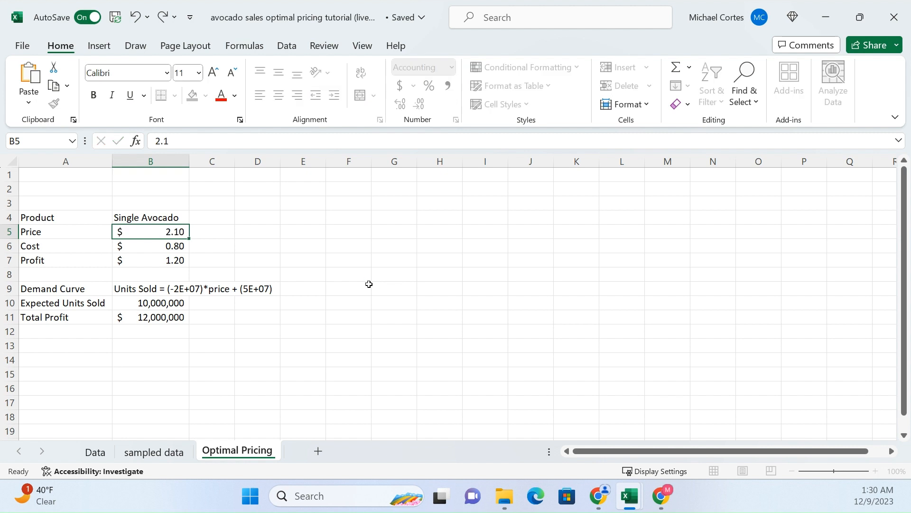
{"action": "key", "text": "Return"}
{"action": "key", "text": "Up"}
{"action": "type", "text": "2.2"}
{"action": "key", "text": "Return"}
{"action": "key", "text": "Up"}
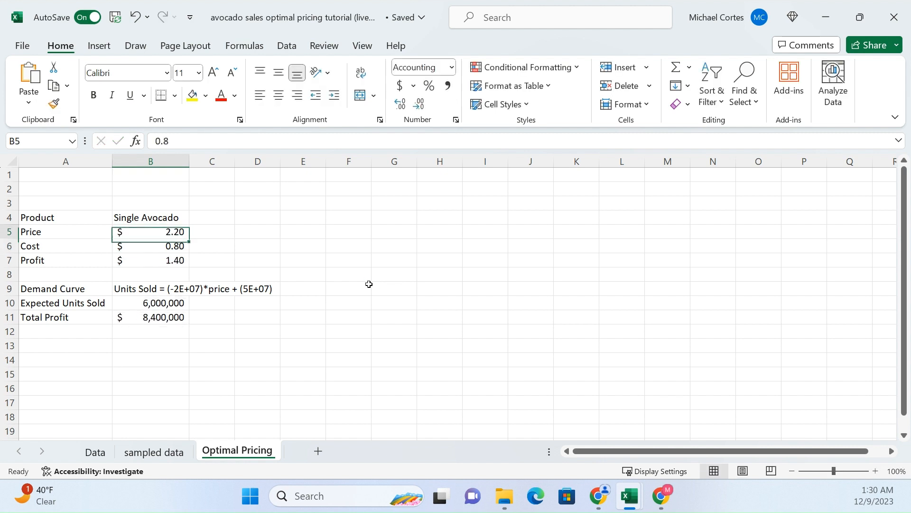
{"action": "type", "text": "2.3"}
{"action": "key", "text": "Return"}
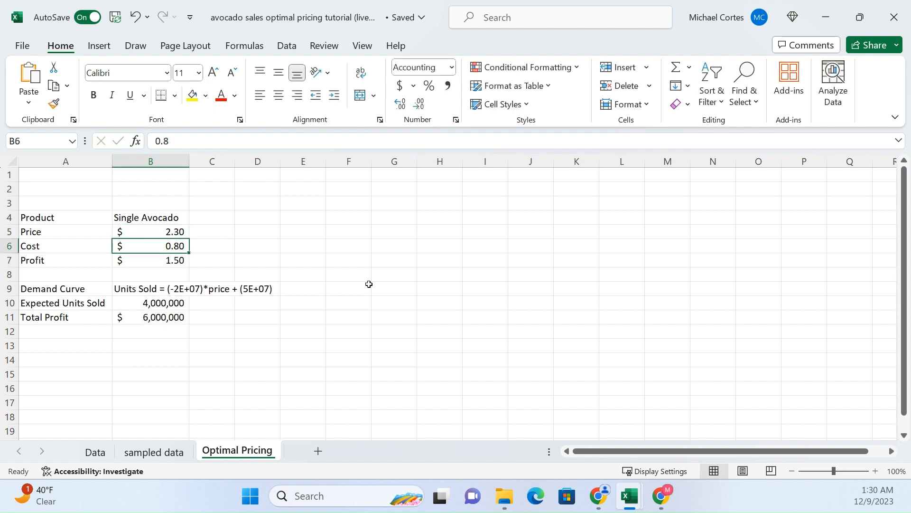
{"action": "key", "text": "Up"}
{"action": "type", "text": "2.4"}
{"action": "key", "text": "Return"}
{"action": "key", "text": "Up"}
{"action": "type", "text": "2.5"}
{"action": "key", "text": "Return"}
- Change the avocado price in B5 to 2.35 to test the total profit
{"action": "key", "text": "Up"}
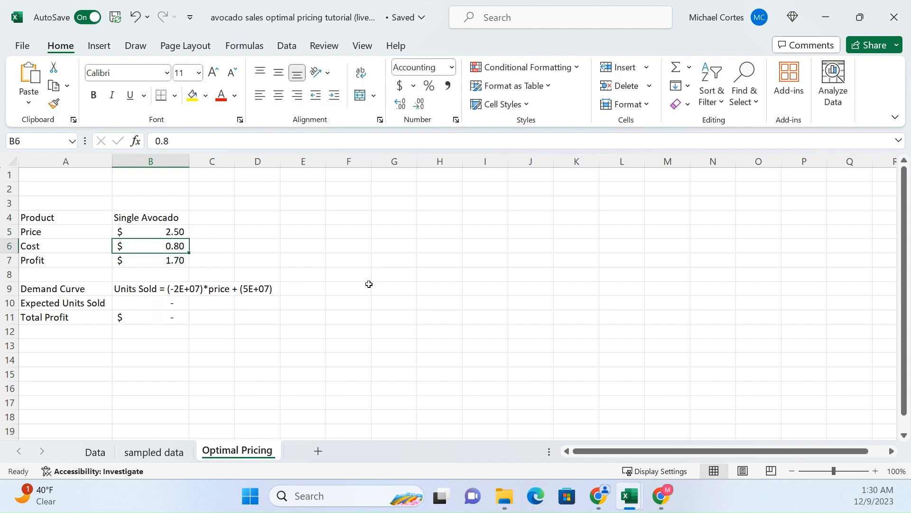
{"action": "type", "text": "2."}
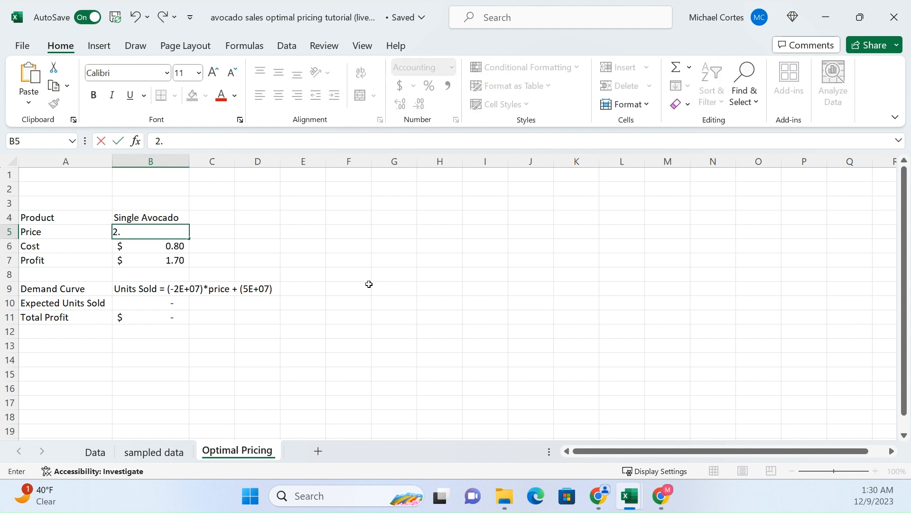
{"action": "type", "text": "35"}
{"action": "key", "text": "Return"}
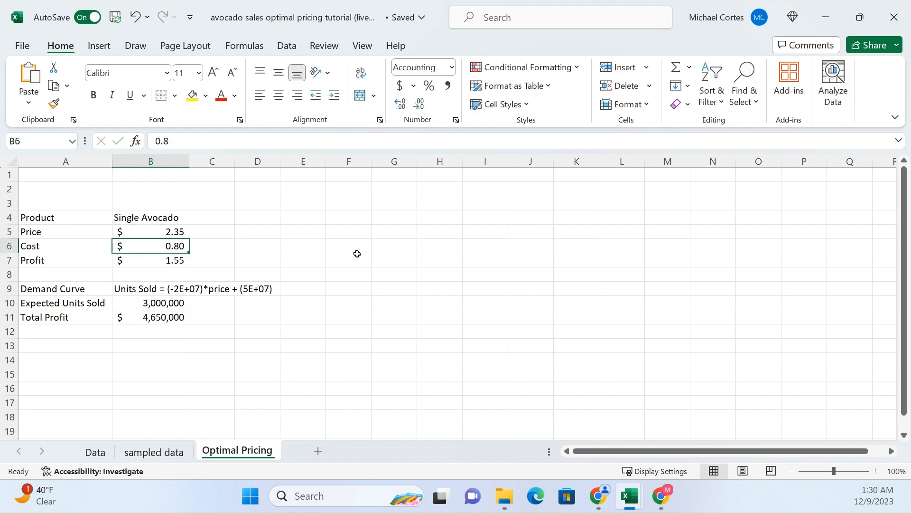
- Set the avocado price in B5 to 1.40 and check the total profit in B11
{"action": "left_click", "coordinate": [160, 229]}
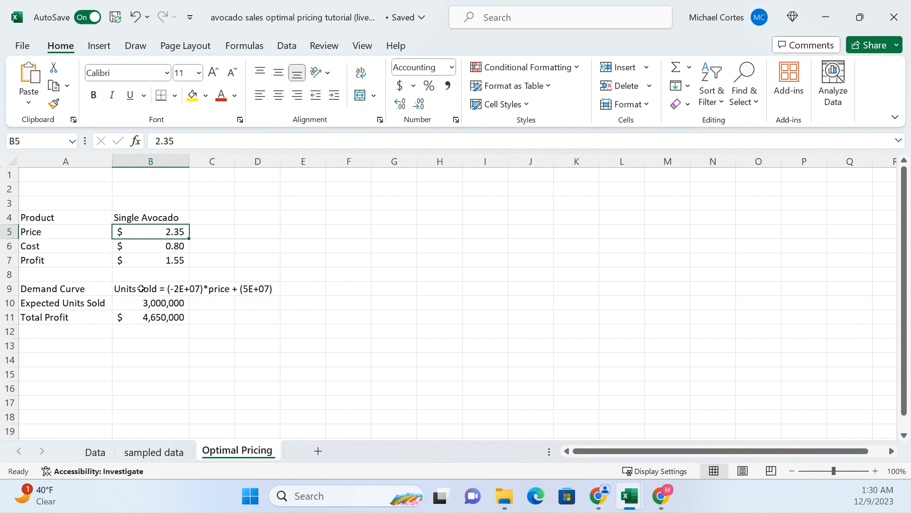
{"action": "left_click", "coordinate": [145, 303]}
{"action": "left_click", "coordinate": [176, 235]}
{"action": "key", "text": "F2"}
{"action": "key", "text": "BackSpace"}
{"action": "key", "text": "BackSpace"}
{"action": "key", "text": "BackSpace"}
{"action": "key", "text": "BackSpace"}
{"action": "type", "text": "1.4"}
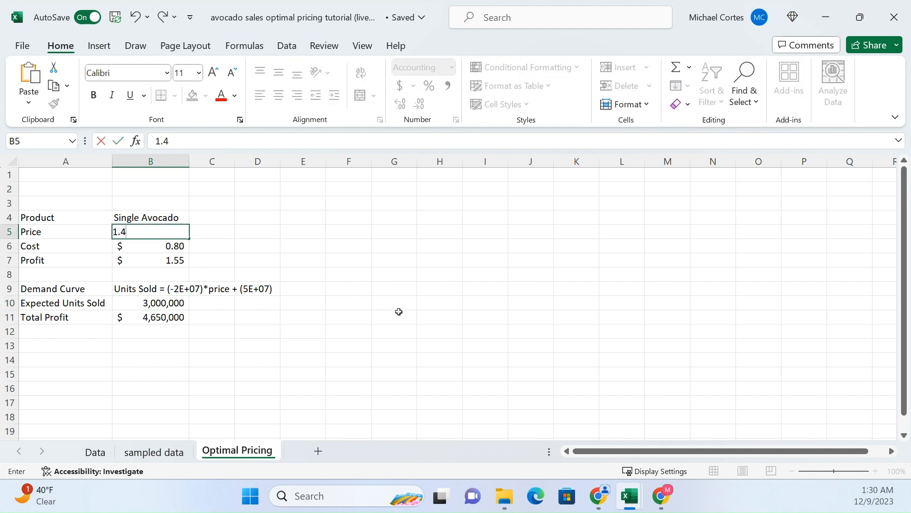
{"action": "key", "text": "Return"}
{"action": "left_click", "coordinate": [155, 318]}
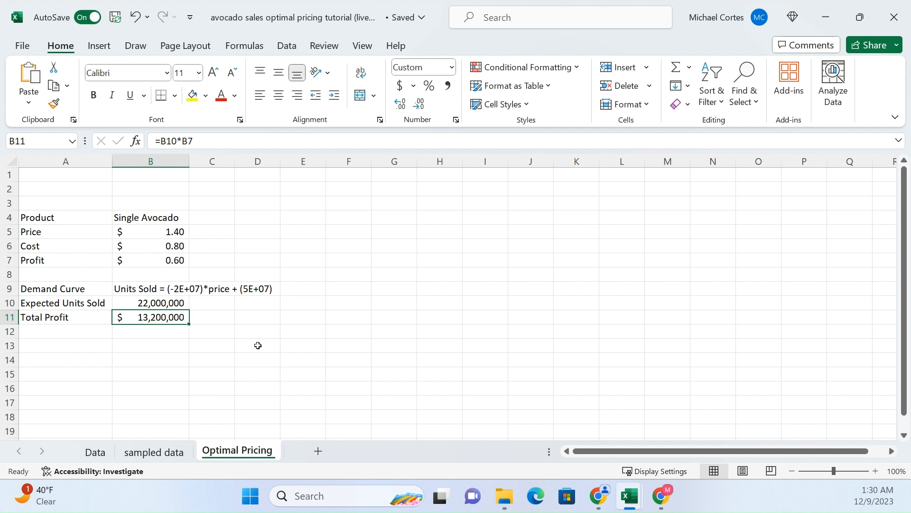
- Examine the available What-If Analysis tools along with the price in B5 and the total profit in B11
{"action": "left_click", "coordinate": [71, 346]}
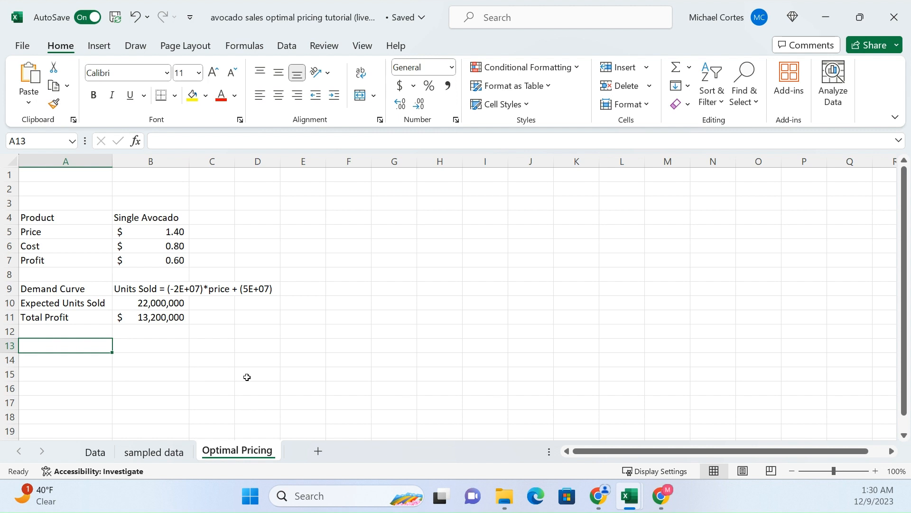
{"action": "left_click", "coordinate": [145, 320]}
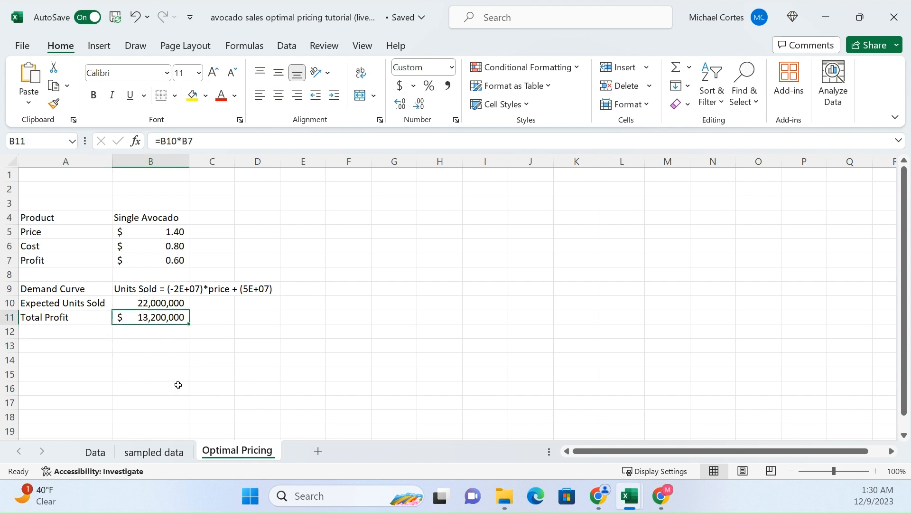
{"action": "left_click", "coordinate": [171, 238]}
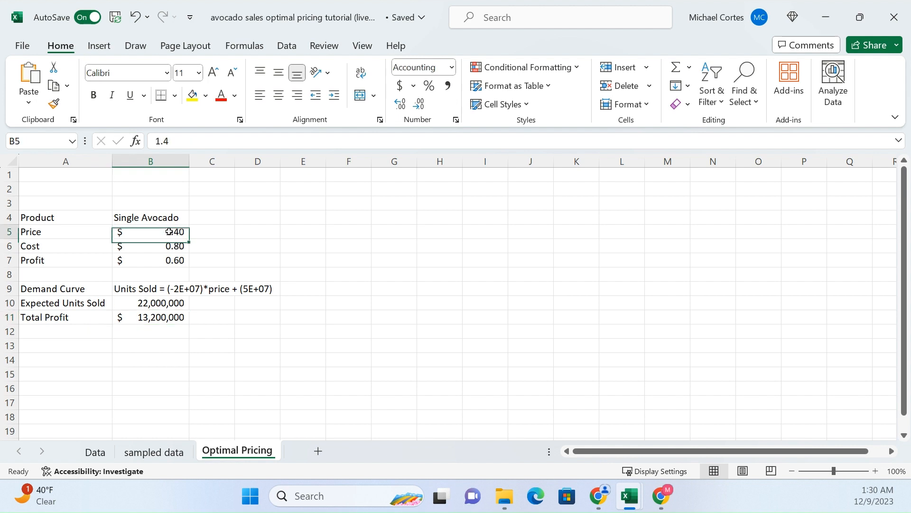
{"action": "left_click", "coordinate": [74, 345]}
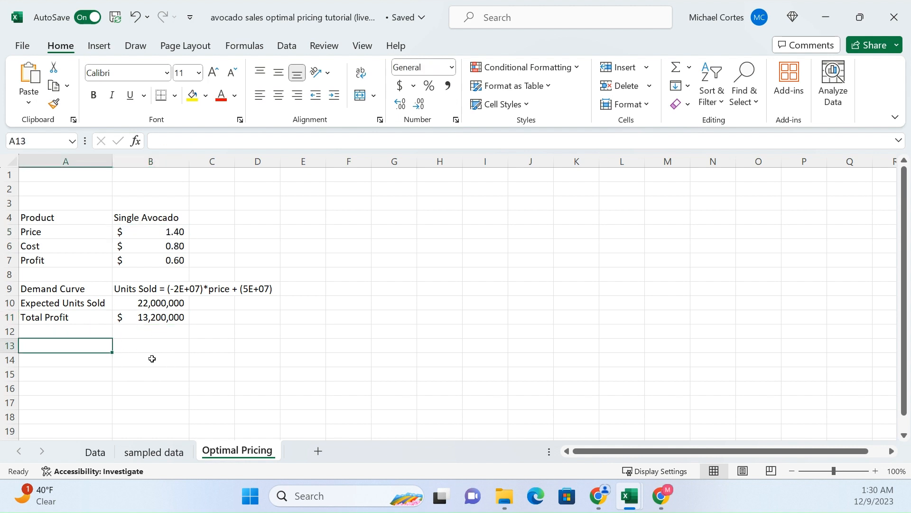
{"action": "left_click", "coordinate": [287, 46]}
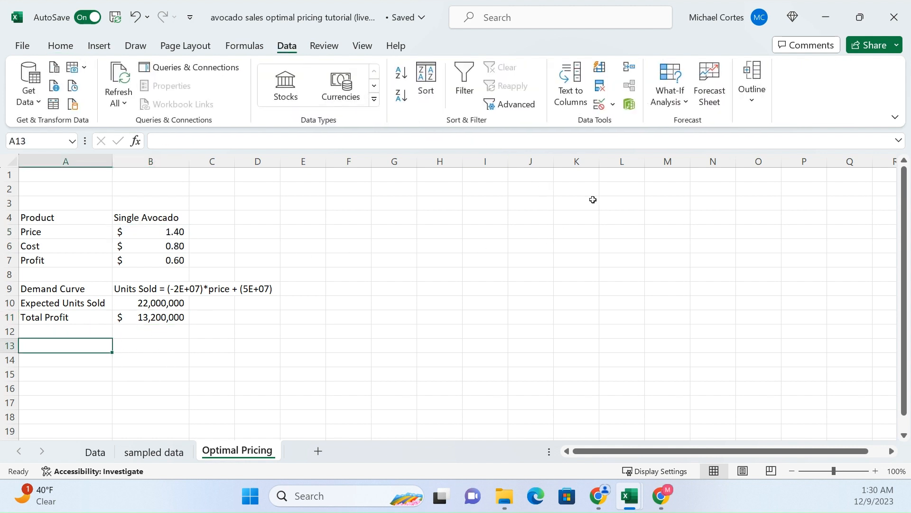
{"action": "left_click", "coordinate": [679, 101]}
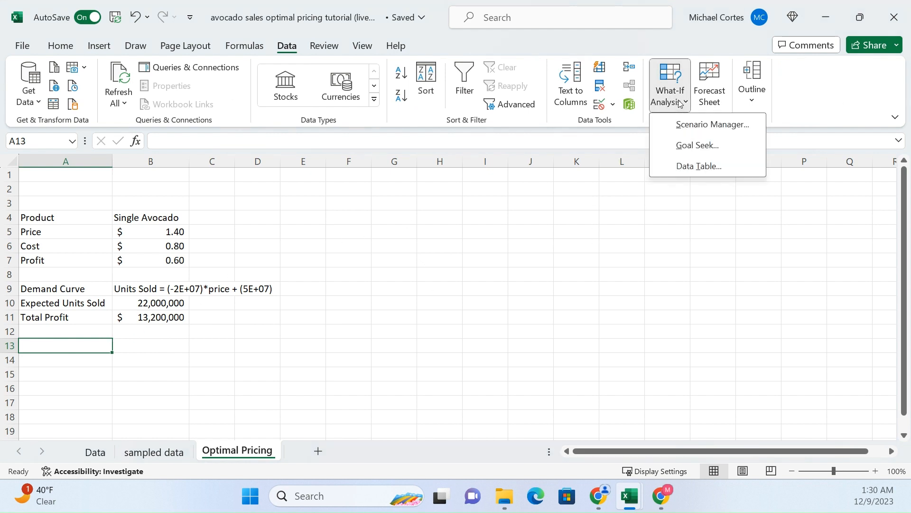
{"action": "left_click", "coordinate": [224, 315]}
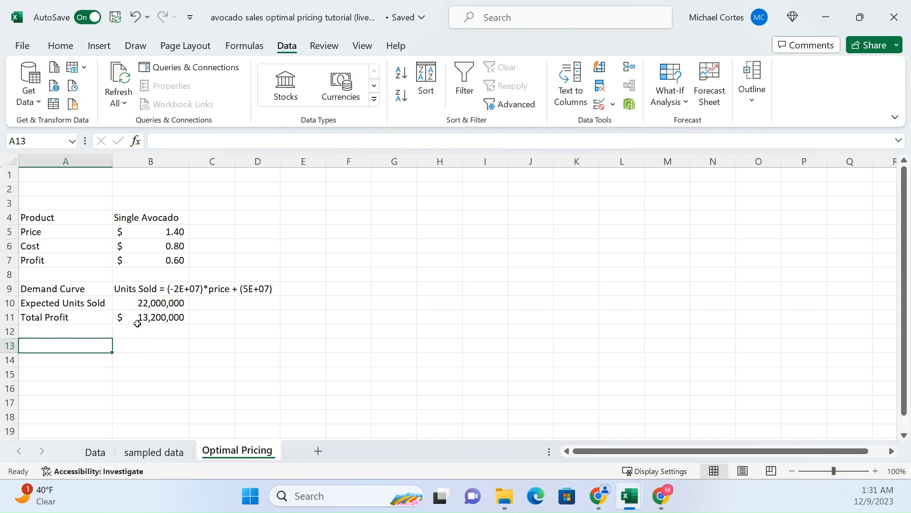
{"action": "left_click", "coordinate": [166, 234]}
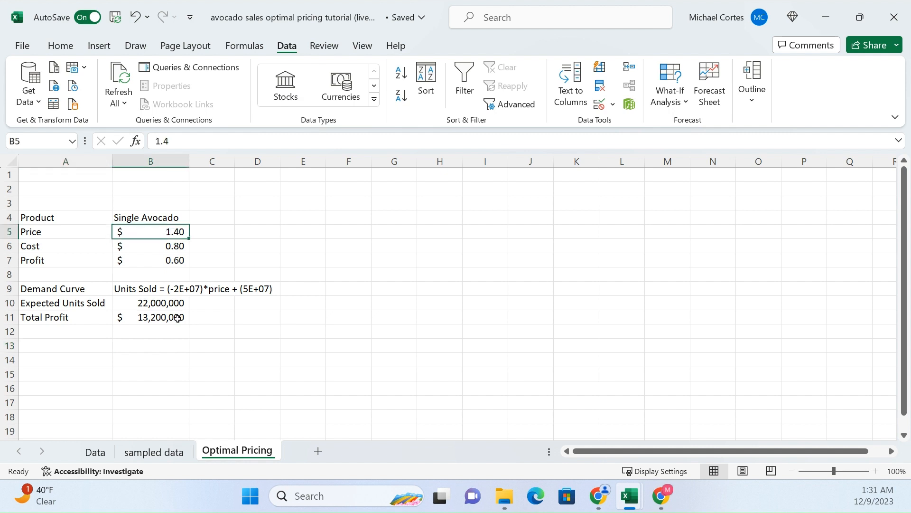
{"action": "left_click", "coordinate": [172, 318]}
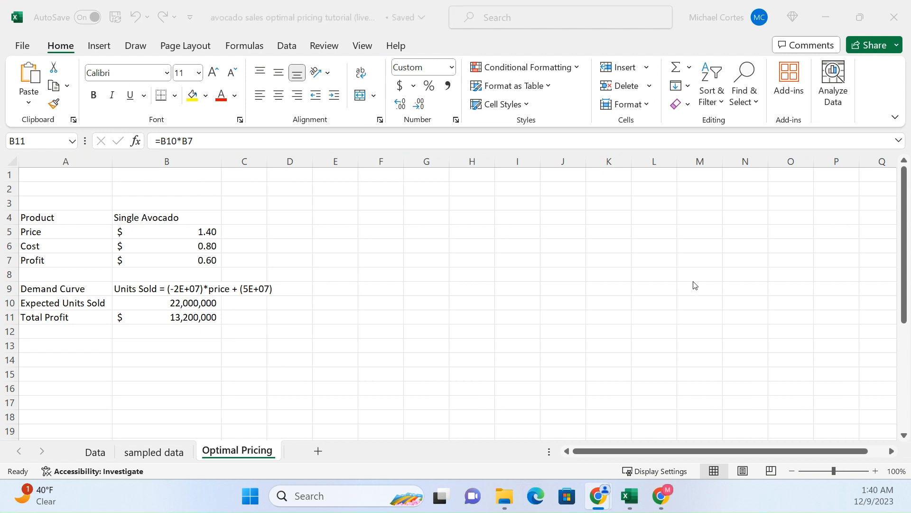
- Enter the label "current price" in cell A14, below the pricing model
{"action": "left_click", "coordinate": [86, 360]}
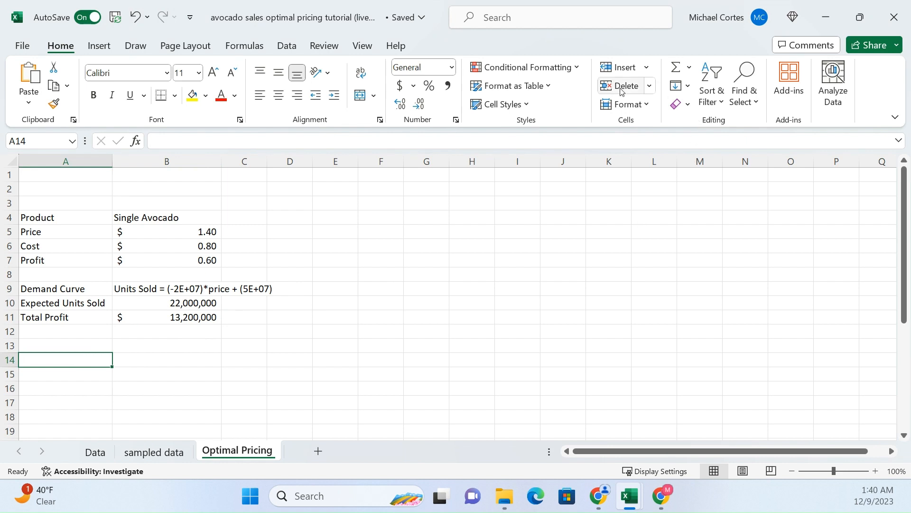
{"action": "left_click", "coordinate": [287, 46]}
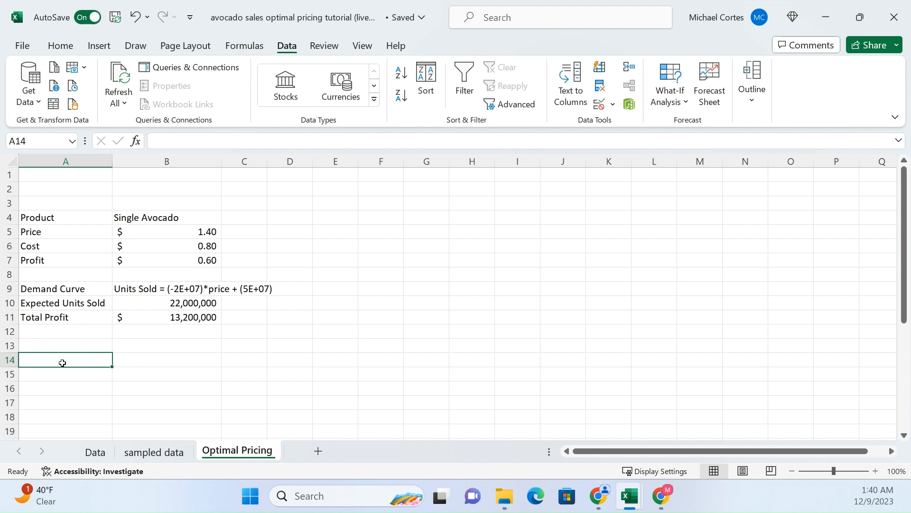
{"action": "type", "text": "current price"}
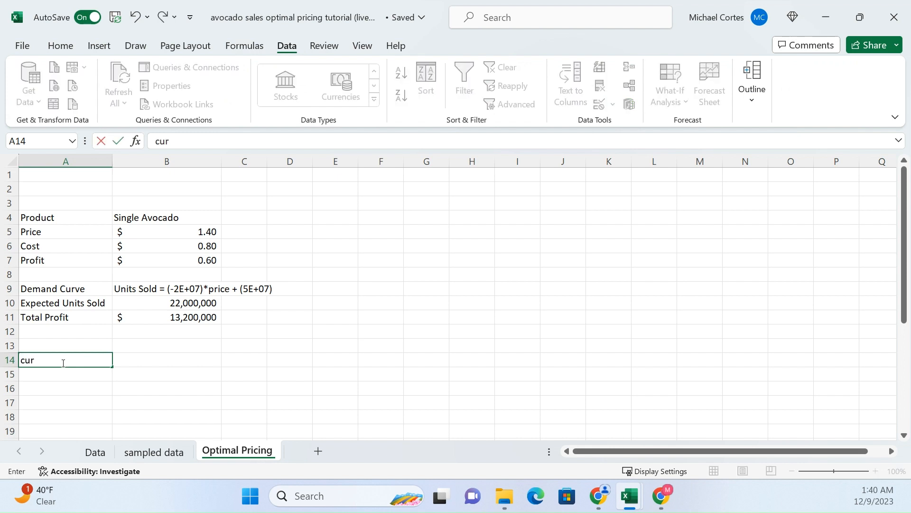
{"action": "key", "text": "Return"}
- Make the Product header row in A4:B4 bold
{"action": "left_click", "coordinate": [181, 221]}
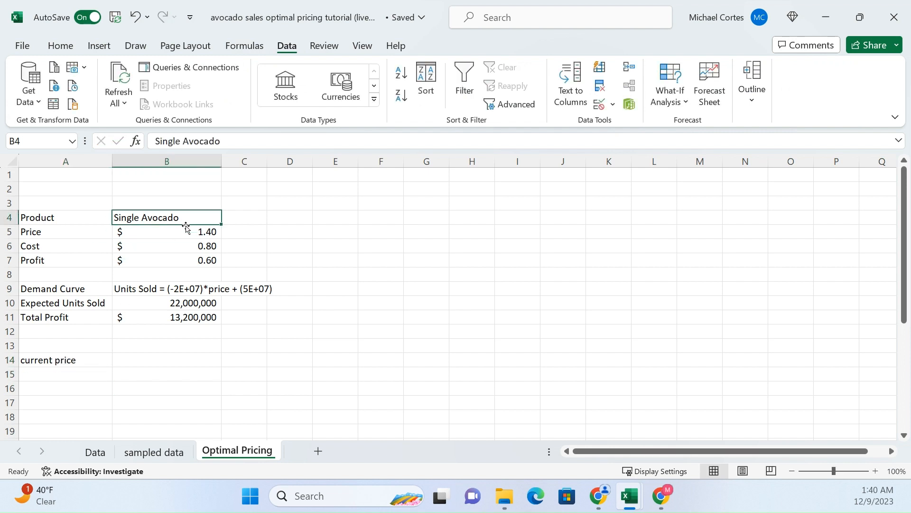
{"action": "left_click", "coordinate": [188, 233]}
{"action": "left_click_drag", "start_coordinate": [63, 232], "coordinate": [204, 261]}
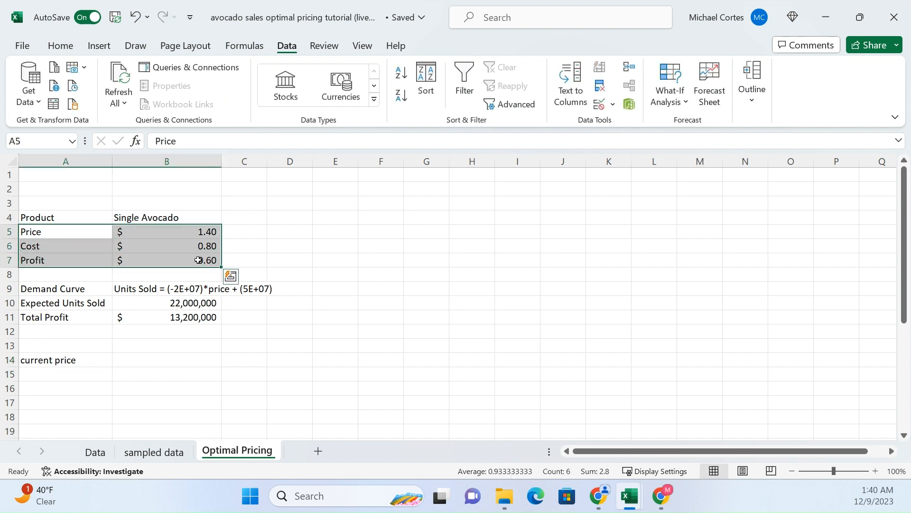
{"action": "left_click", "coordinate": [284, 235]}
{"action": "left_click_drag", "start_coordinate": [90, 213], "coordinate": [154, 217]}
{"action": "key", "text": "ctrl+b"}
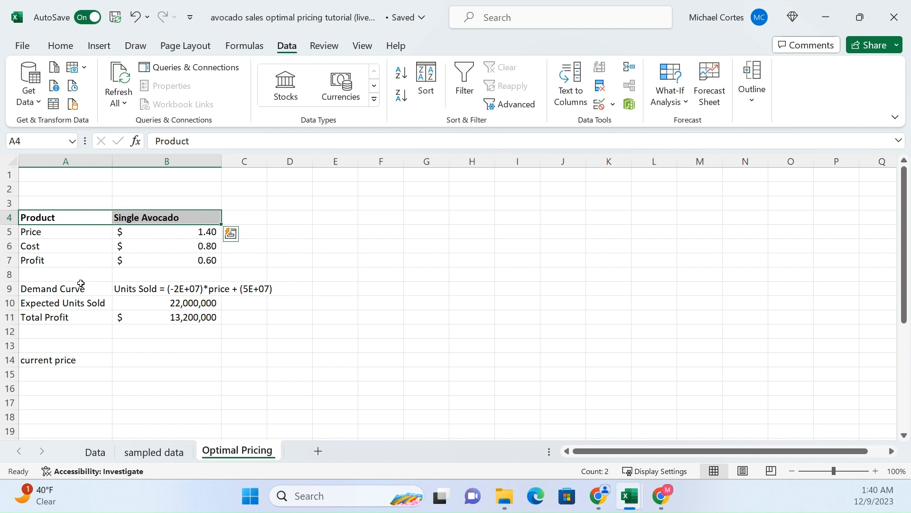
- Make the row labels in A9:A11 and A5:A7 bold
{"action": "left_click", "coordinate": [147, 265]}
{"action": "left_click_drag", "start_coordinate": [81, 289], "coordinate": [84, 316]}
{"action": "key", "text": "ctrl+b"}
{"action": "left_click_drag", "start_coordinate": [62, 232], "coordinate": [65, 259]}
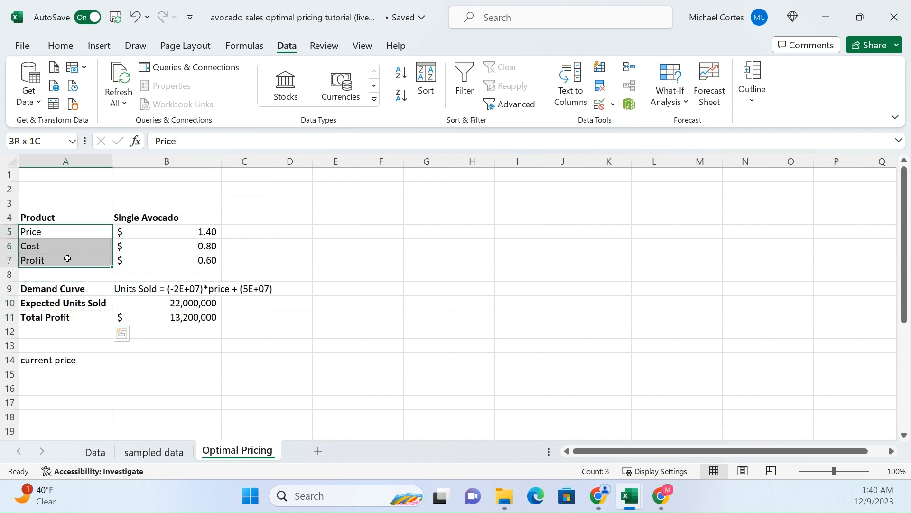
{"action": "key", "text": "ctrl+b"}
{"action": "left_click", "coordinate": [356, 252]}
{"action": "left_click", "coordinate": [136, 360]}
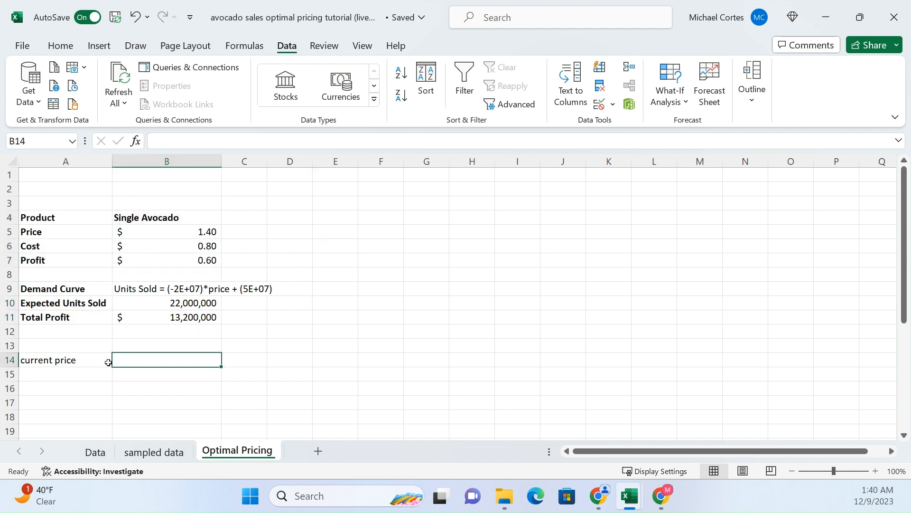
{"action": "type", "text": "="}
{"action": "key", "text": "Escape"}
- Replace the label in cell A14 with "(current price)"
{"action": "key", "text": "Left"}
{"action": "type", "text": "pref"}
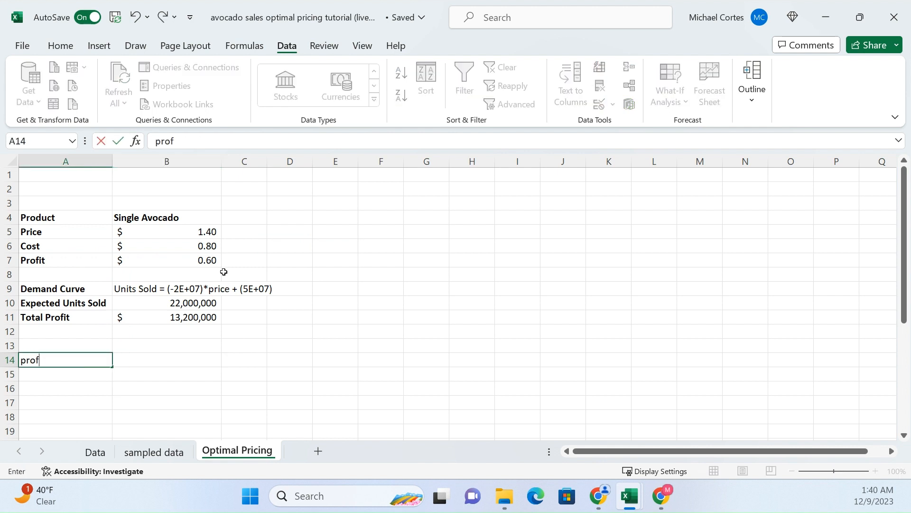
{"action": "key", "text": "BackSpace"}
{"action": "key", "text": "BackSpace"}
{"action": "key", "text": "BackSpace"}
{"action": "key", "text": "BackSpace"}
{"action": "type", "text": "(current price)("}
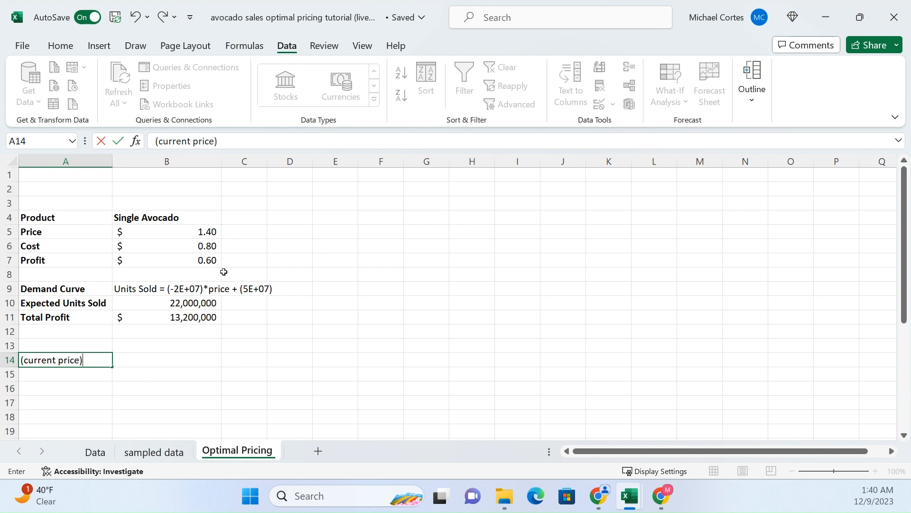
{"action": "key", "text": "Tab"}
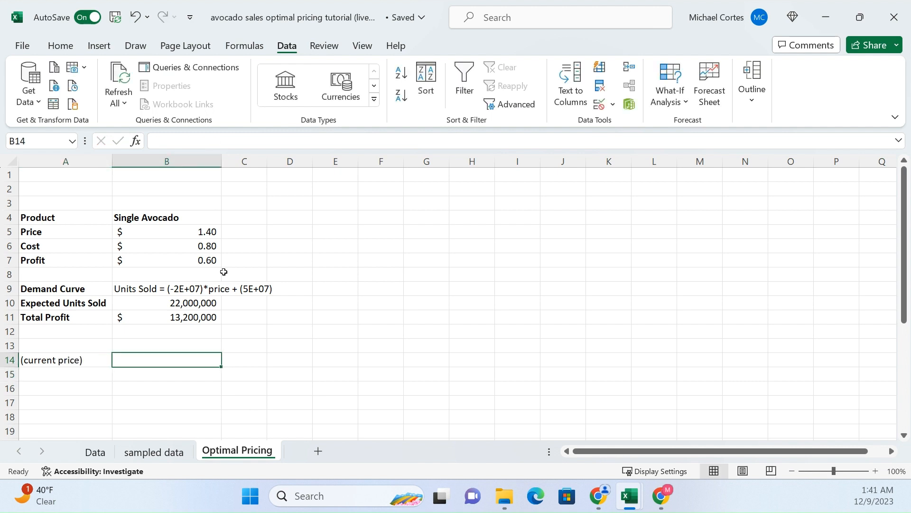
- Link cell B14 to the total profit in B11 with the formula =B11
{"action": "type", "text": "="}
{"action": "key", "text": "Up"}
{"action": "key", "text": "Up"}
{"action": "key", "text": "Up"}
{"action": "key", "text": "Return"}
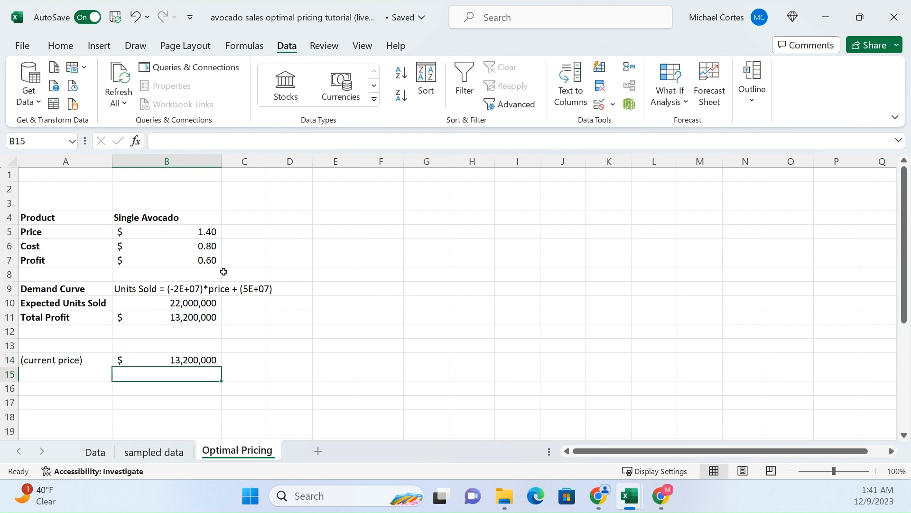
{"action": "left_click", "coordinate": [183, 237]}
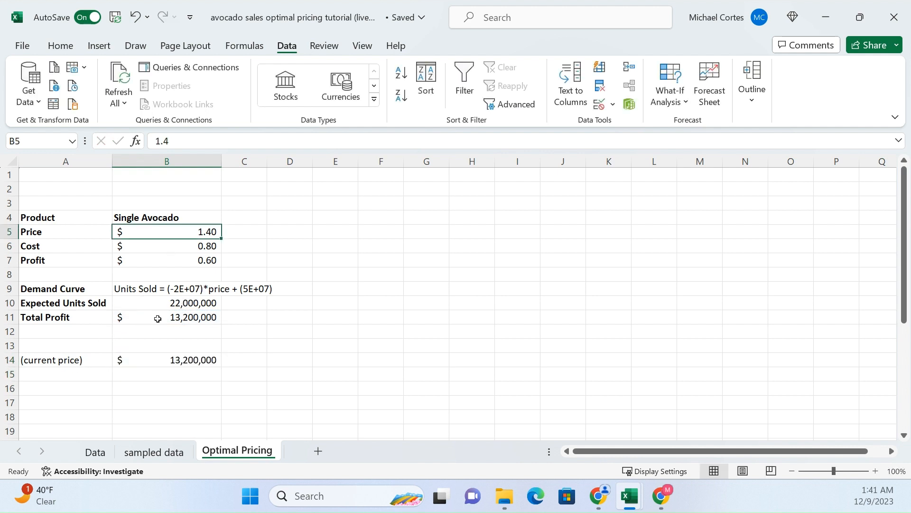
- Replace the label in cell A14 with the price 1.4 and apply the dollar accounting format to it
{"action": "left_click", "coordinate": [102, 361]}
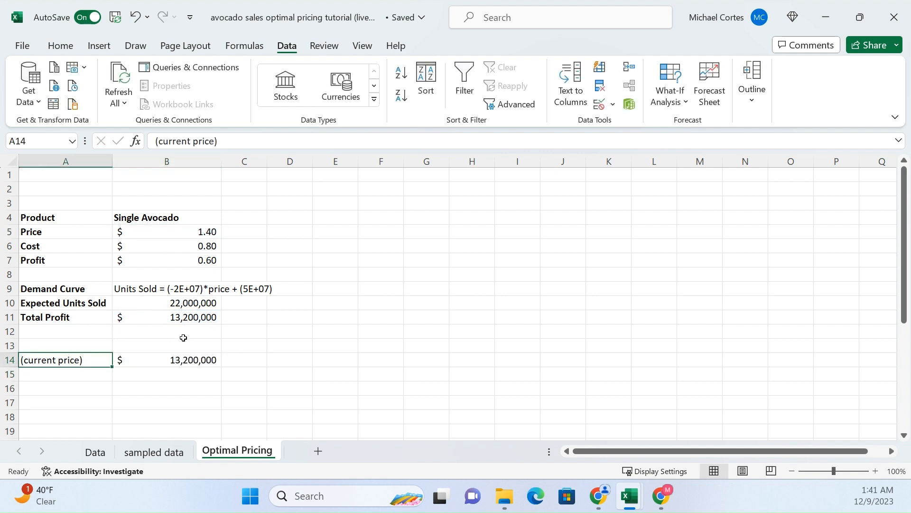
{"action": "type", "text": "1.4"}
{"action": "key", "text": "Return"}
{"action": "key", "text": "Up"}
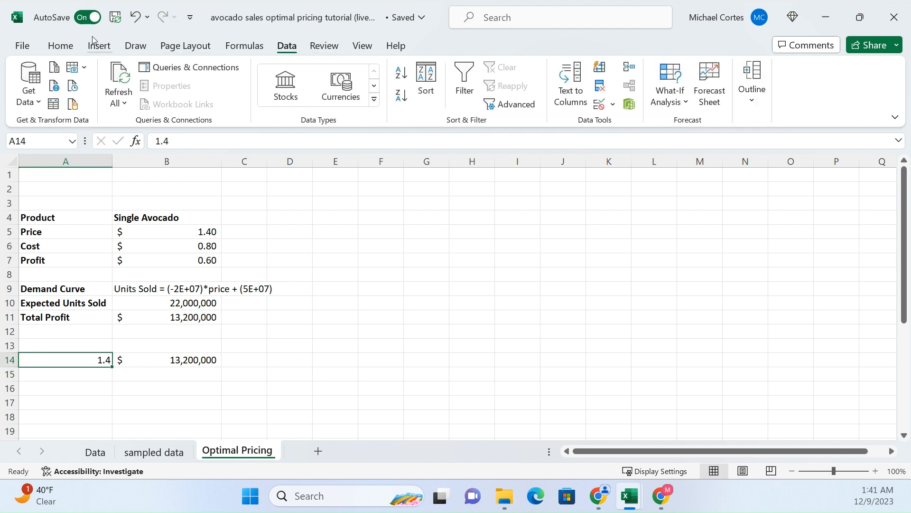
{"action": "left_click", "coordinate": [64, 49]}
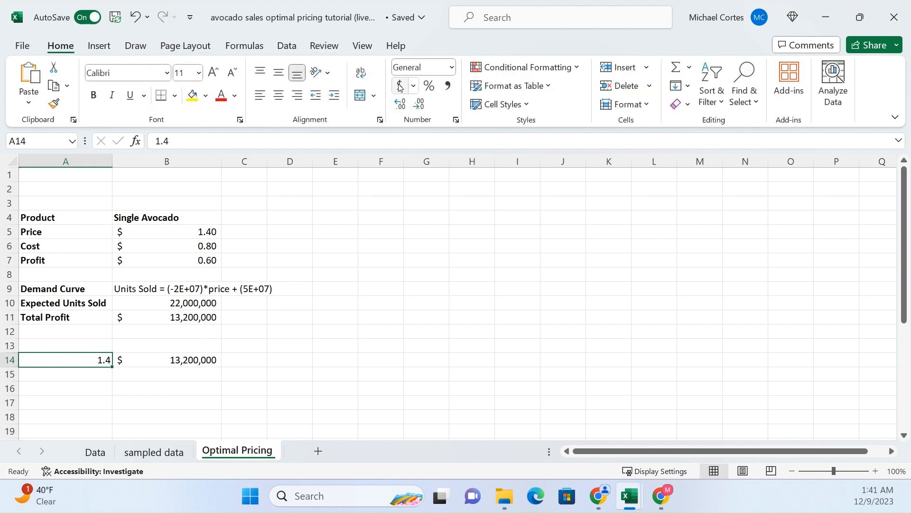
{"action": "left_click", "coordinate": [398, 86]}
{"action": "left_click", "coordinate": [156, 354]}
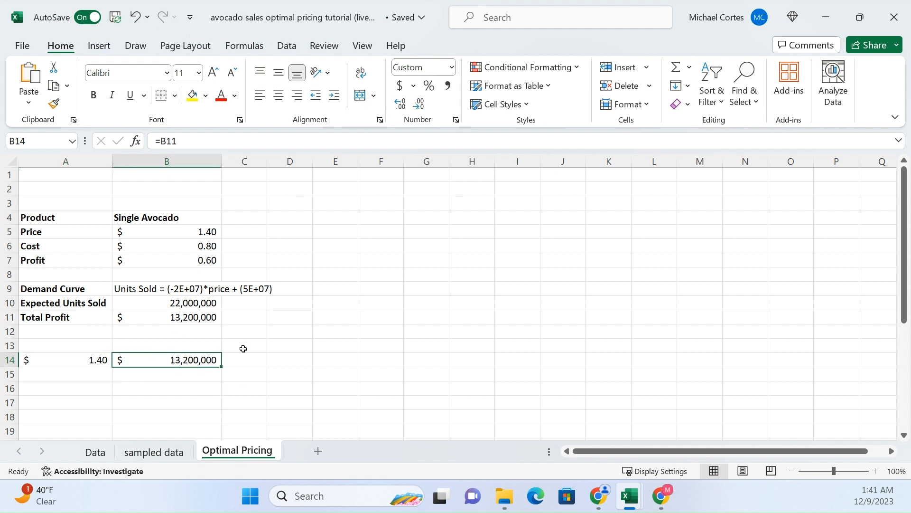
- Enter the starting price 0.8 in cell A15 and the formula =A15+0.1 in cell A16
{"action": "left_click", "coordinate": [97, 375]}
{"action": "type", "text": "0.8"}
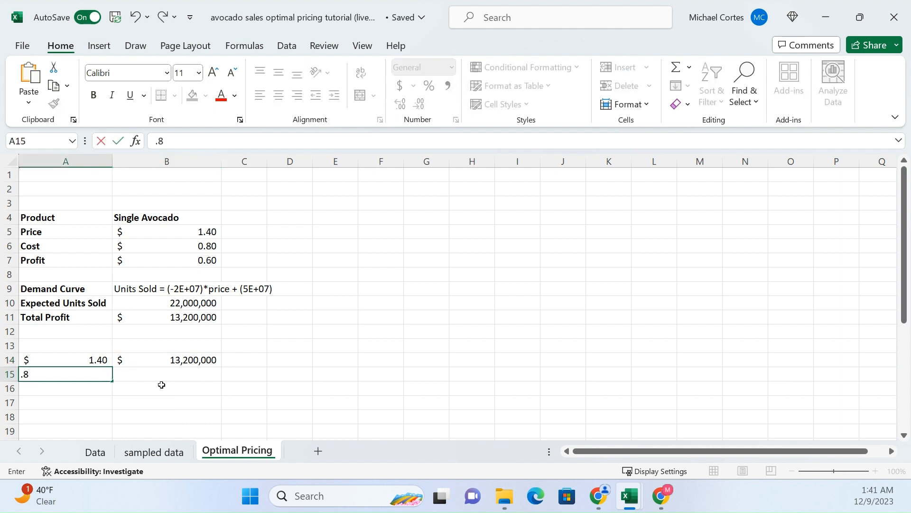
{"action": "key", "text": "Return"}
{"action": "type", "text": "="}
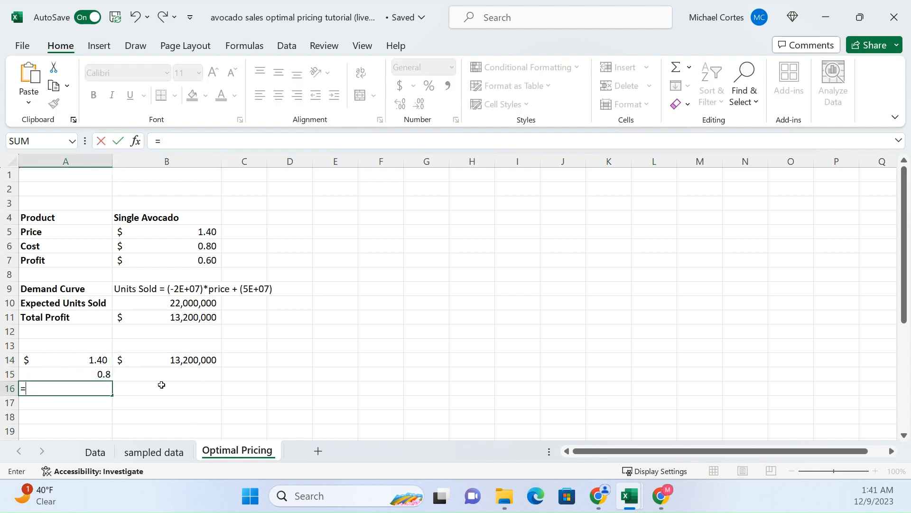
{"action": "key", "text": "Up"}
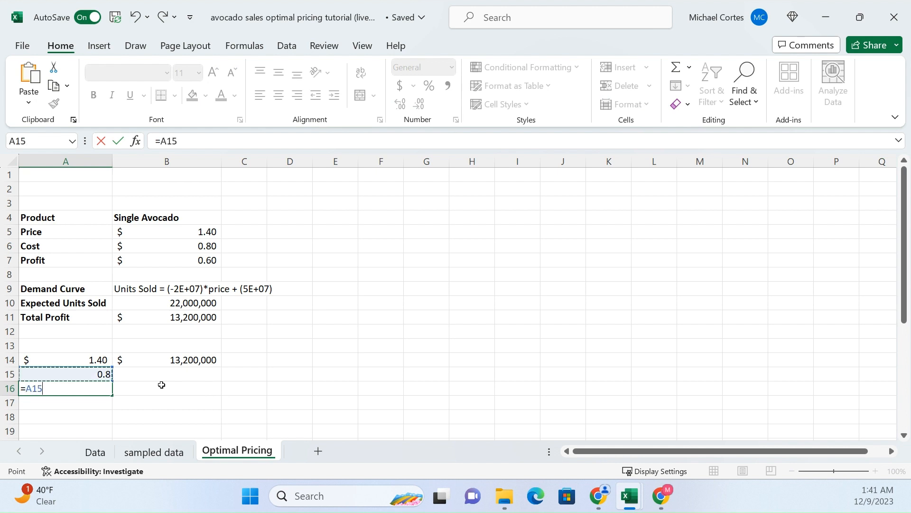
{"action": "type", "text": "+"}
{"action": "type", "text": "0.1"}
{"action": "key", "text": "Return"}
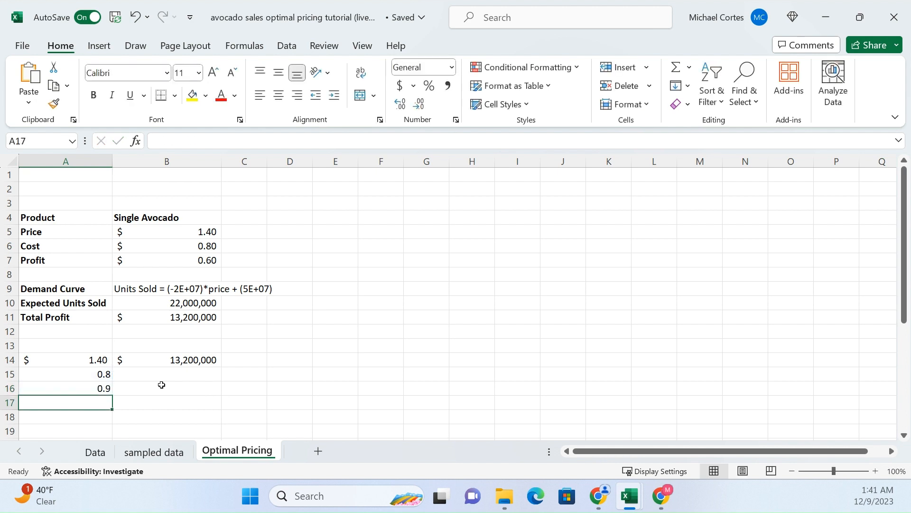
- Fill the price increment formula from cell A16 down to A32
{"action": "scroll", "coordinate": [160, 383], "scroll_direction": "down", "scroll_amount": 1}
{"action": "left_click", "coordinate": [102, 346]}
{"action": "left_click_drag", "start_coordinate": [112, 353], "coordinate": [113, 417]}
{"action": "scroll", "coordinate": [109, 389], "scroll_direction": "up", "scroll_amount": 1}
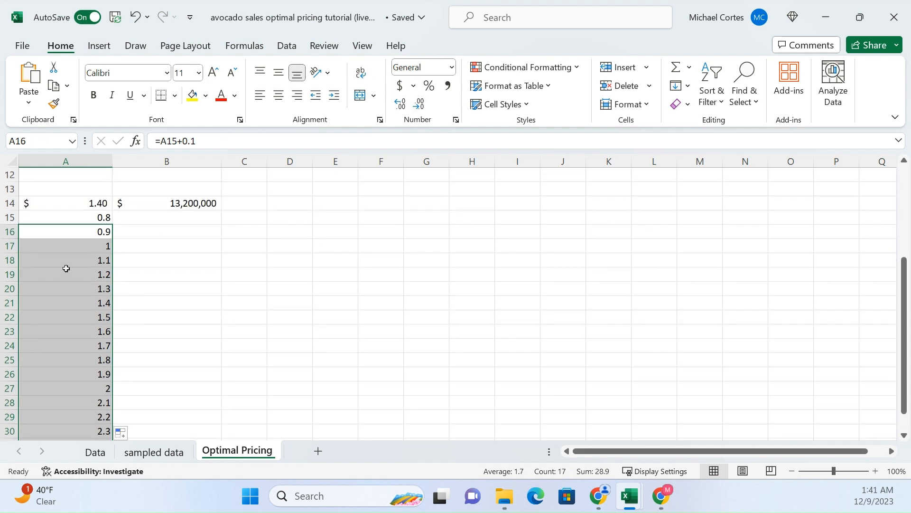
- Apply the dollar accounting format to the price list in A15:A32
{"action": "key", "text": "Up"}
{"action": "key", "text": "ctrl+shift+Down"}
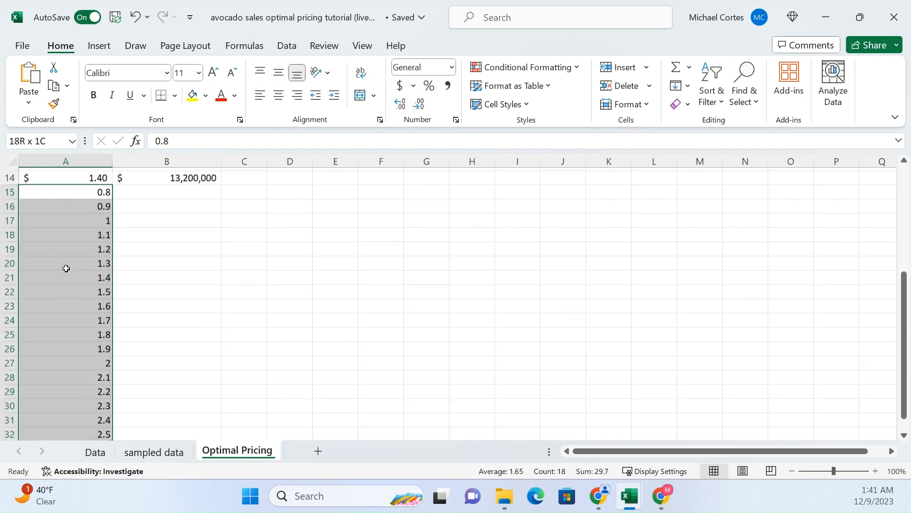
{"action": "left_click", "coordinate": [401, 85]}
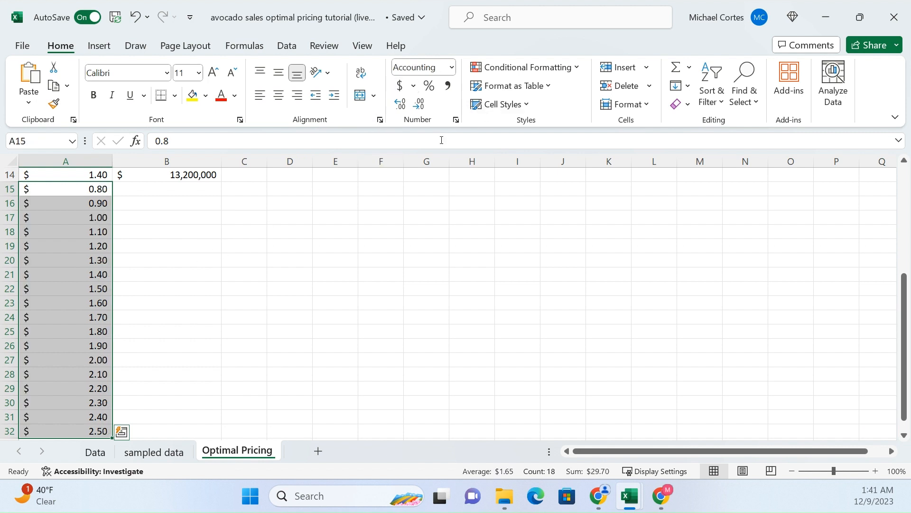
{"action": "scroll", "coordinate": [187, 275], "scroll_direction": "up", "scroll_amount": 1}
{"action": "scroll", "coordinate": [187, 276], "scroll_direction": "up", "scroll_amount": 1}
{"action": "left_click", "coordinate": [187, 275]}
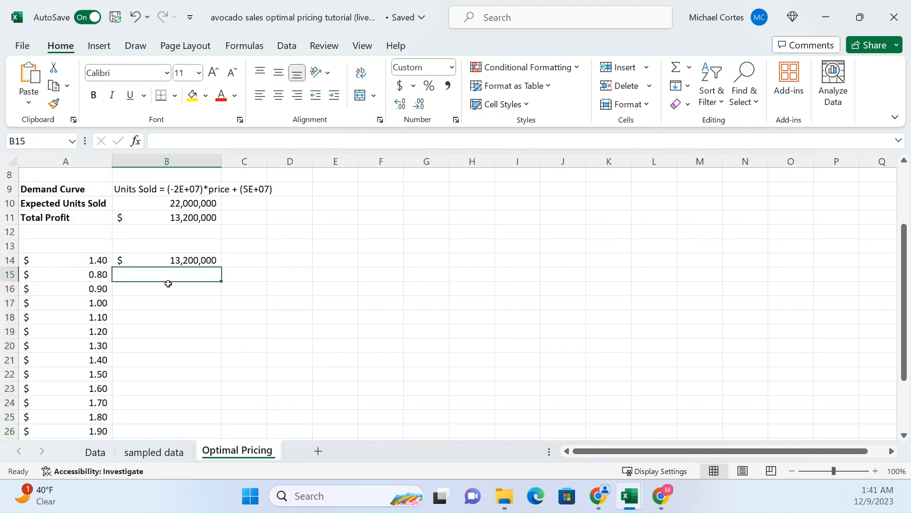
{"action": "scroll", "coordinate": [142, 311], "scroll_direction": "up", "scroll_amount": 1}
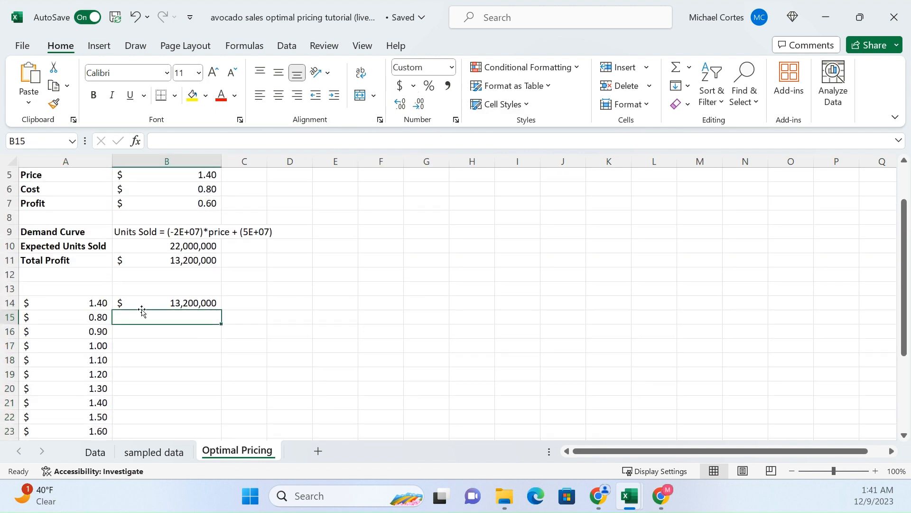
{"action": "scroll", "coordinate": [143, 309], "scroll_direction": "down", "scroll_amount": 1}
{"action": "left_click_drag", "start_coordinate": [173, 279], "coordinate": [167, 415]}
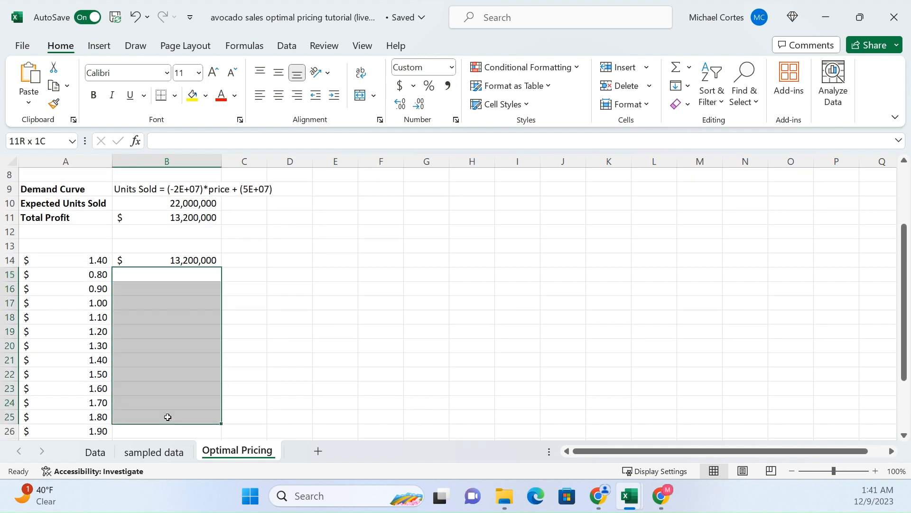
{"action": "left_click", "coordinate": [148, 279]}
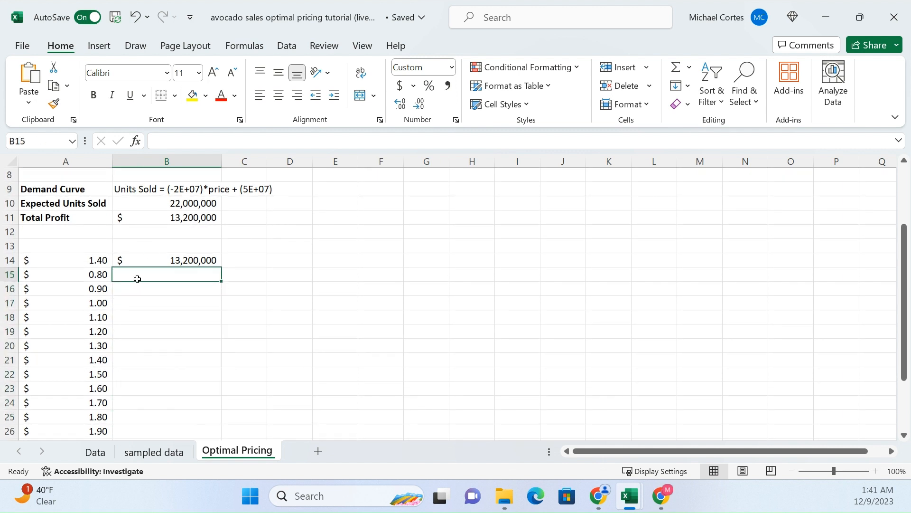
- Enter the note "<-- current row used by the data table function thing" in cell C14
{"action": "double_click", "coordinate": [247, 261]}
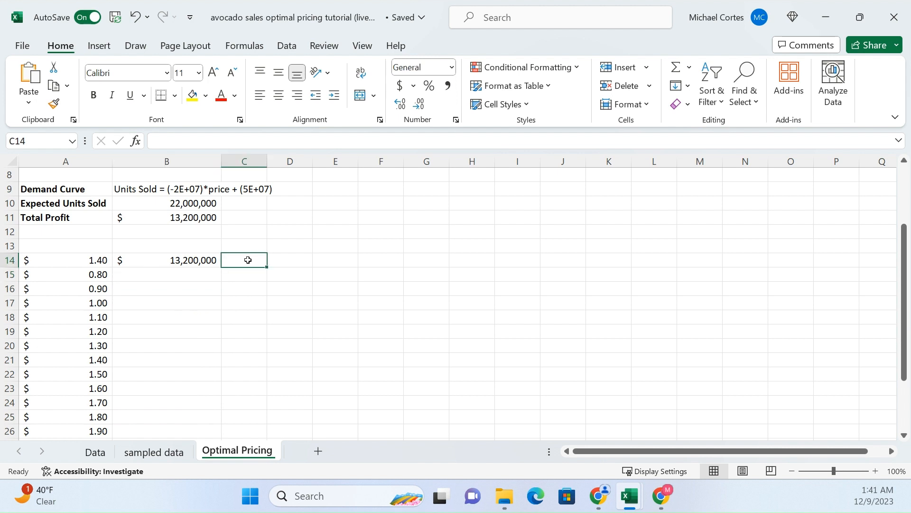
{"action": "type", "text": "<-- curre"}
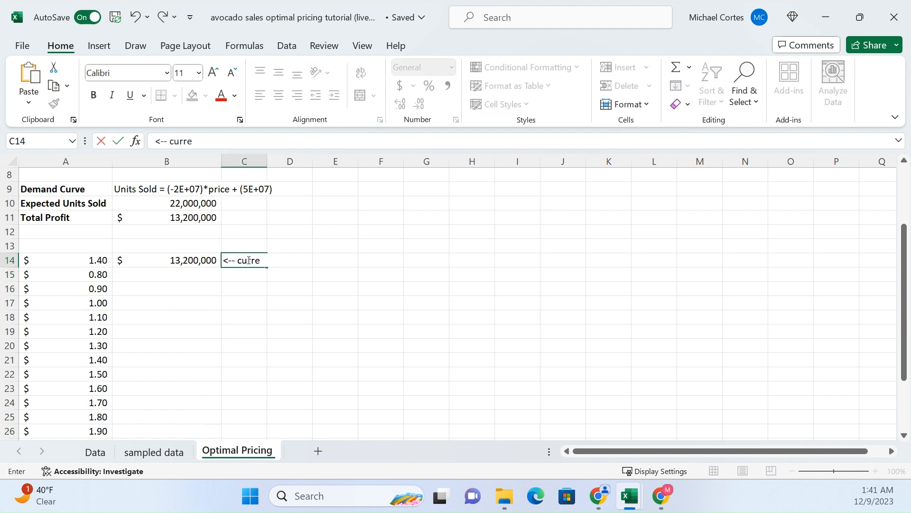
{"action": "type", "text": "nt row used by "}
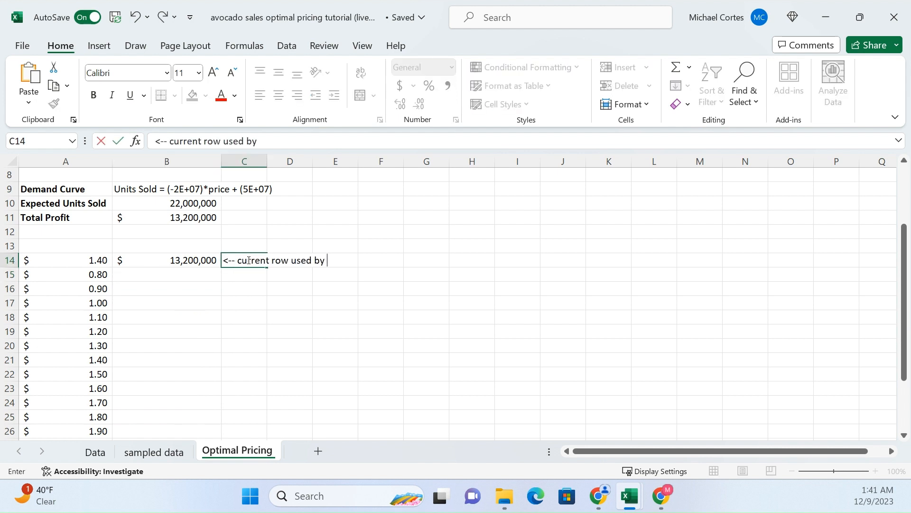
{"action": "type", "text": "the data table function"}
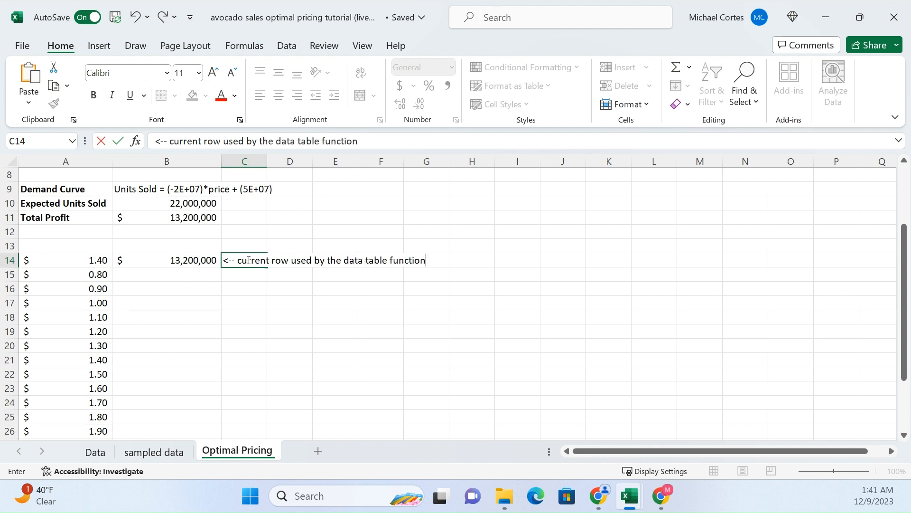
{"action": "type", "text": " thing"}
{"action": "key", "text": "Return"}
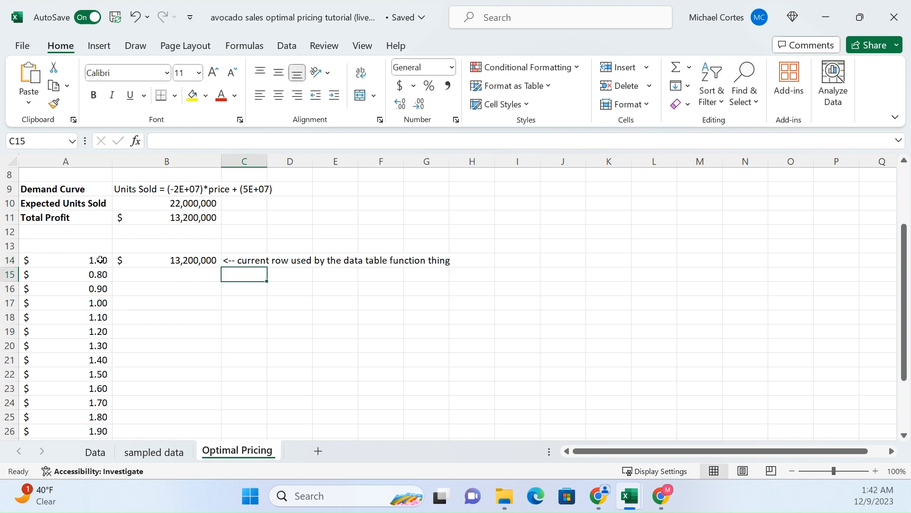
- Review the formulas behind the total profit in cells B14 and B11
{"action": "left_click_drag", "start_coordinate": [100, 260], "coordinate": [154, 293]}
{"action": "left_click", "coordinate": [183, 214]}
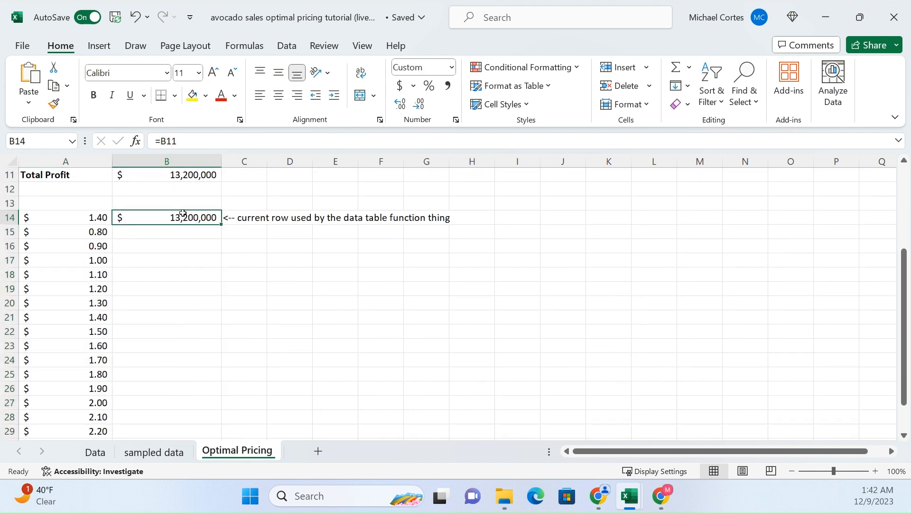
{"action": "scroll", "coordinate": [169, 240], "scroll_direction": "up", "scroll_amount": 1}
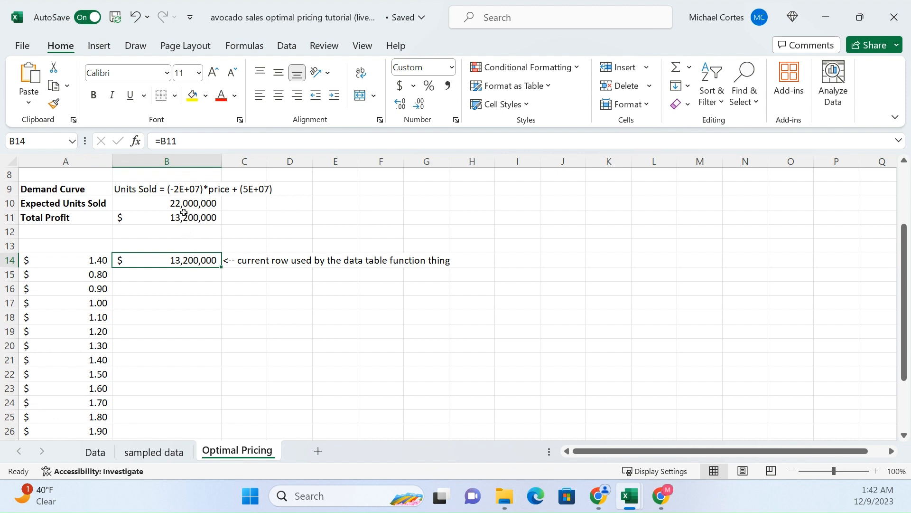
{"action": "left_click", "coordinate": [198, 148]}
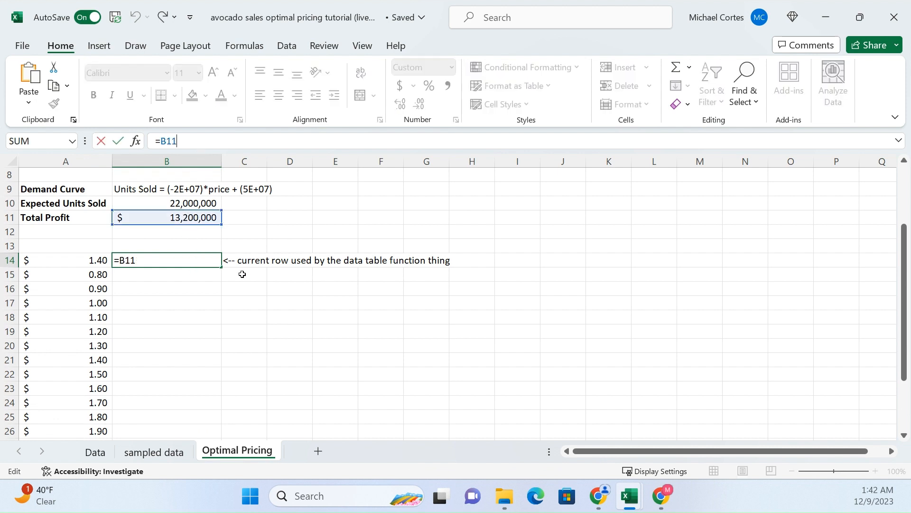
{"action": "scroll", "coordinate": [240, 272], "scroll_direction": "up", "scroll_amount": 2}
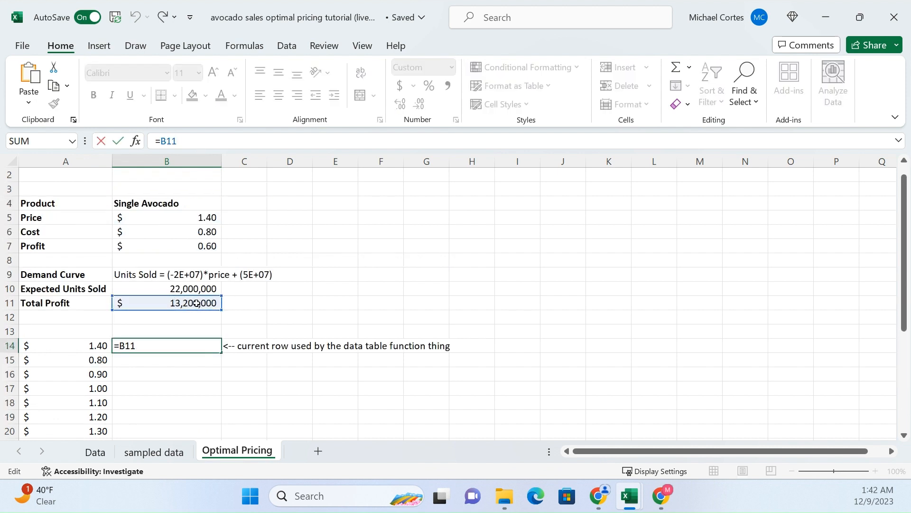
{"action": "left_click", "coordinate": [197, 303]}
{"action": "key", "text": "F2"}
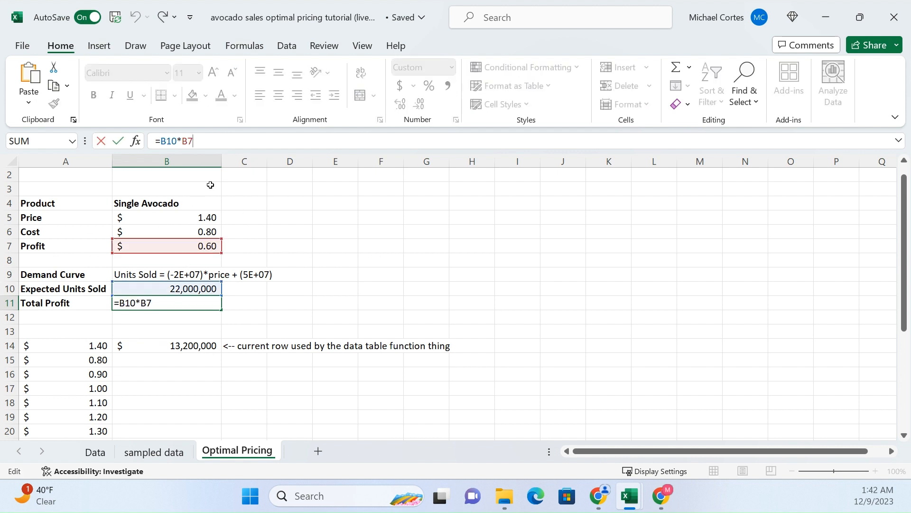
{"action": "key", "text": "Escape"}
{"action": "scroll", "coordinate": [199, 349], "scroll_direction": "down", "scroll_amount": 2}
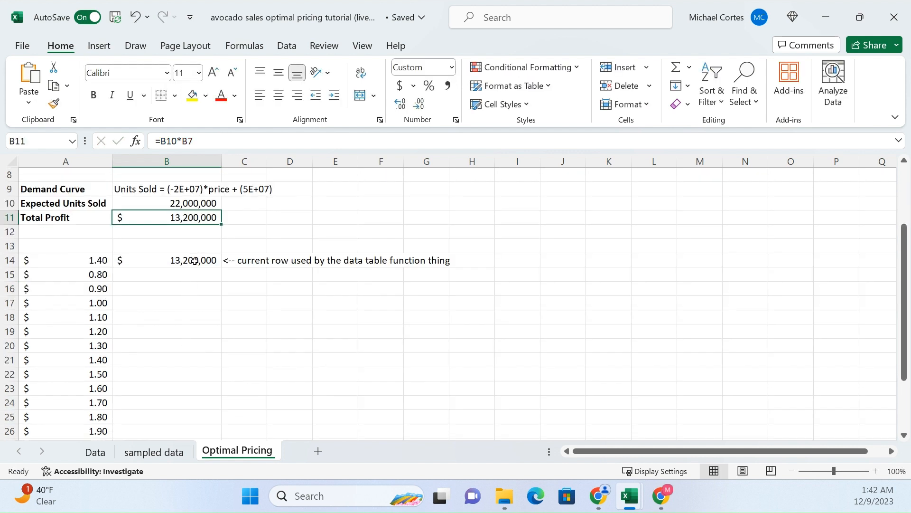
{"action": "left_click", "coordinate": [194, 261]}
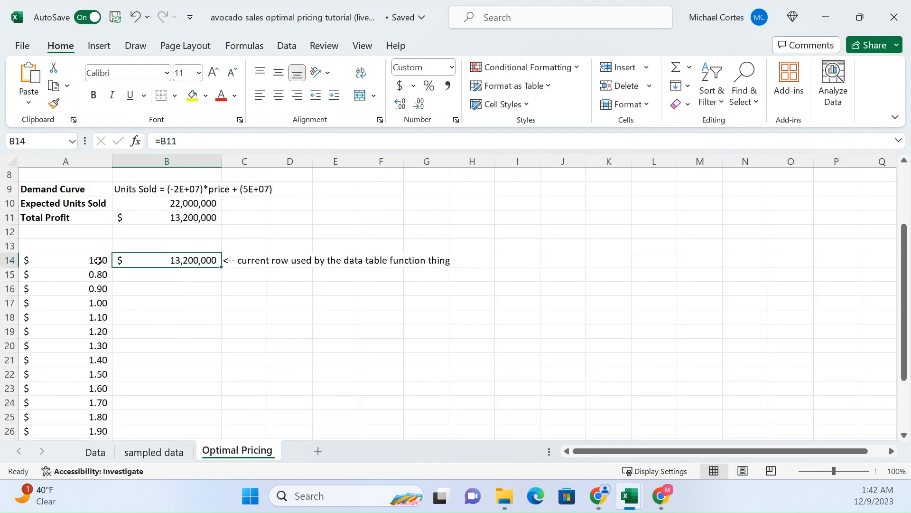
- Open the What-If Analysis Data Table dialog for the range A14:B32 and move it clear of the data
{"action": "left_click_drag", "start_coordinate": [98, 260], "coordinate": [157, 291]}
{"action": "key", "text": "ctrl+shift+Down"}
{"action": "scroll", "coordinate": [138, 330], "scroll_direction": "up", "scroll_amount": 2}
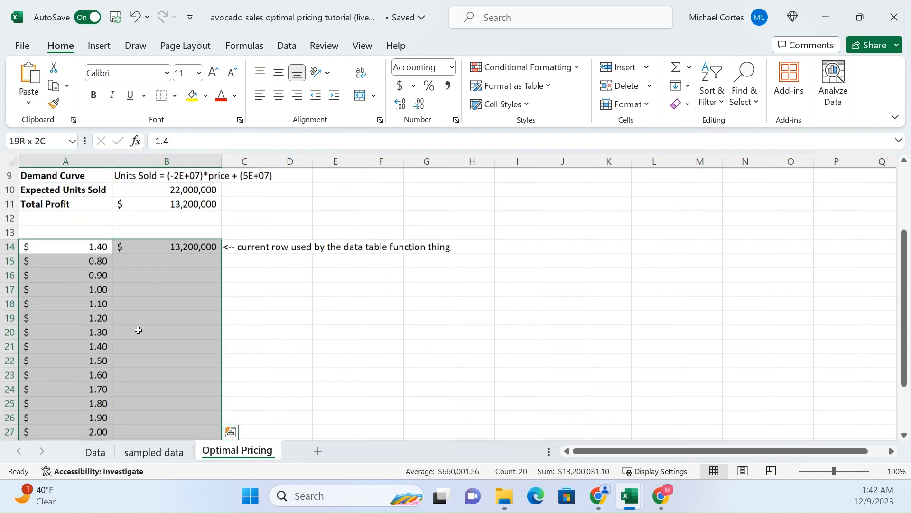
{"action": "scroll", "coordinate": [140, 325], "scroll_direction": "up", "scroll_amount": 1}
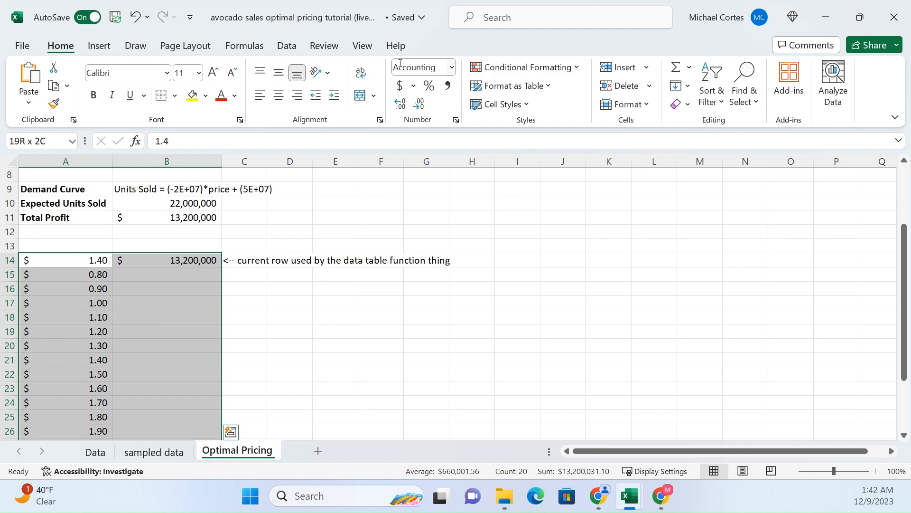
{"action": "left_click", "coordinate": [287, 46]}
{"action": "left_click", "coordinate": [681, 99]}
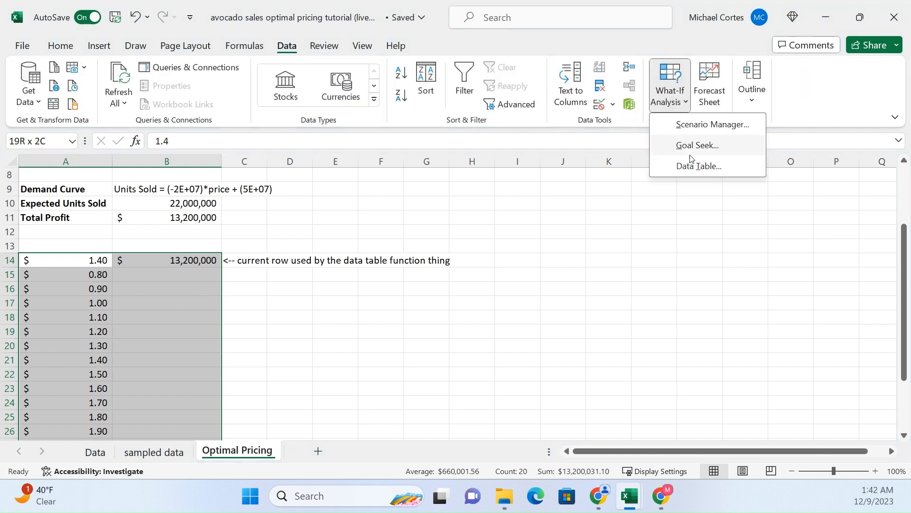
{"action": "left_click", "coordinate": [696, 167]}
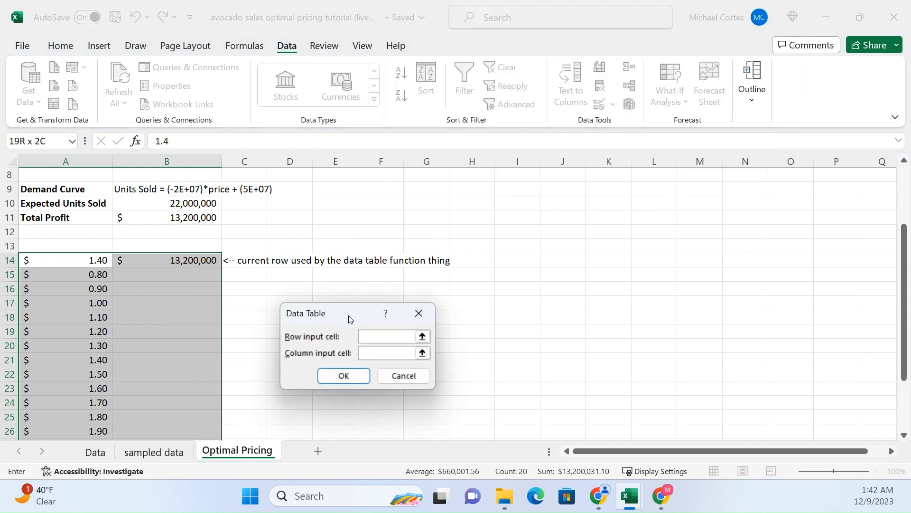
{"action": "left_click_drag", "start_coordinate": [348, 315], "coordinate": [538, 230]}
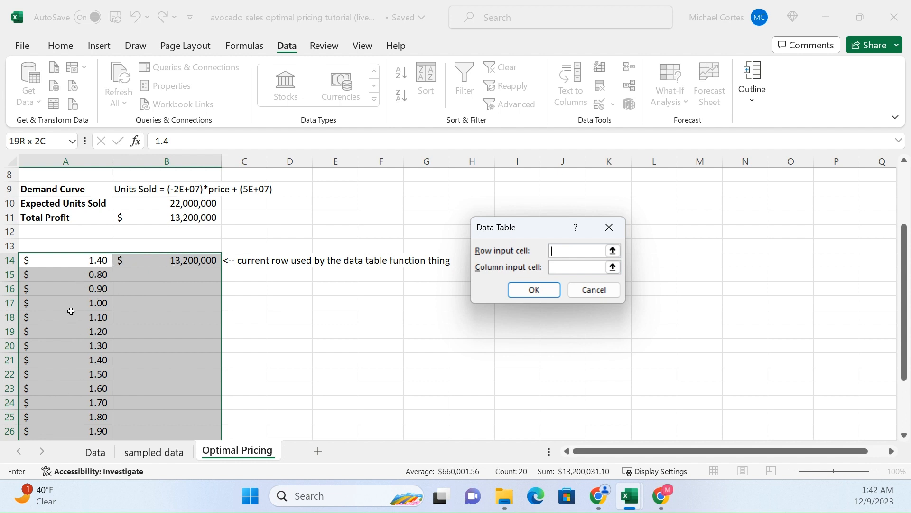
- Set the data table's column input cell to the price in B5 and generate the table
{"action": "left_click", "coordinate": [612, 267]}
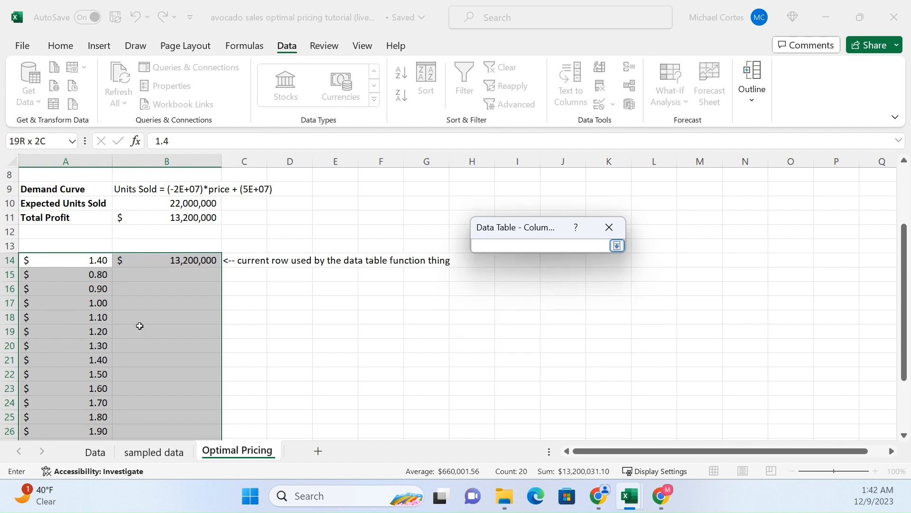
{"action": "scroll", "coordinate": [142, 335], "scroll_direction": "up", "scroll_amount": 1}
{"action": "scroll", "coordinate": [95, 335], "scroll_direction": "down", "scroll_amount": 1}
{"action": "scroll", "coordinate": [71, 336], "scroll_direction": "down", "scroll_amount": 1}
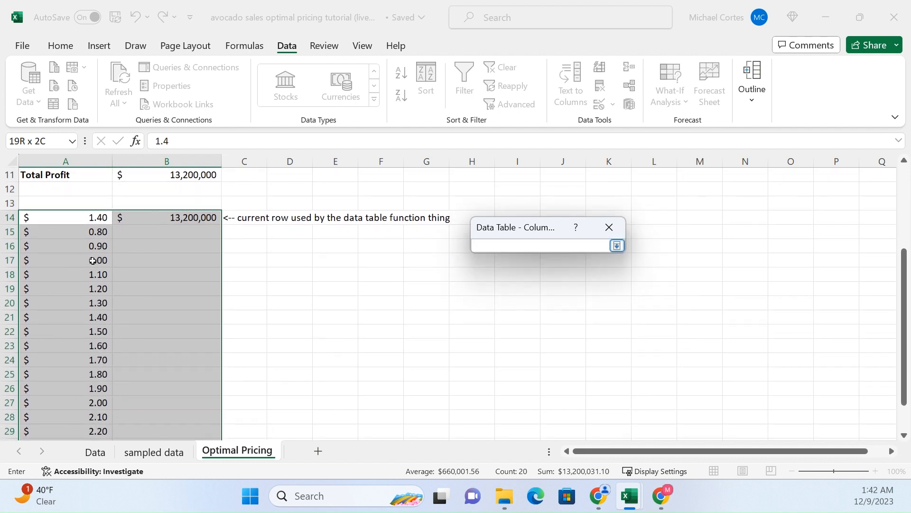
{"action": "scroll", "coordinate": [79, 306], "scroll_direction": "up", "scroll_amount": 1}
{"action": "scroll", "coordinate": [95, 304], "scroll_direction": "up", "scroll_amount": 3}
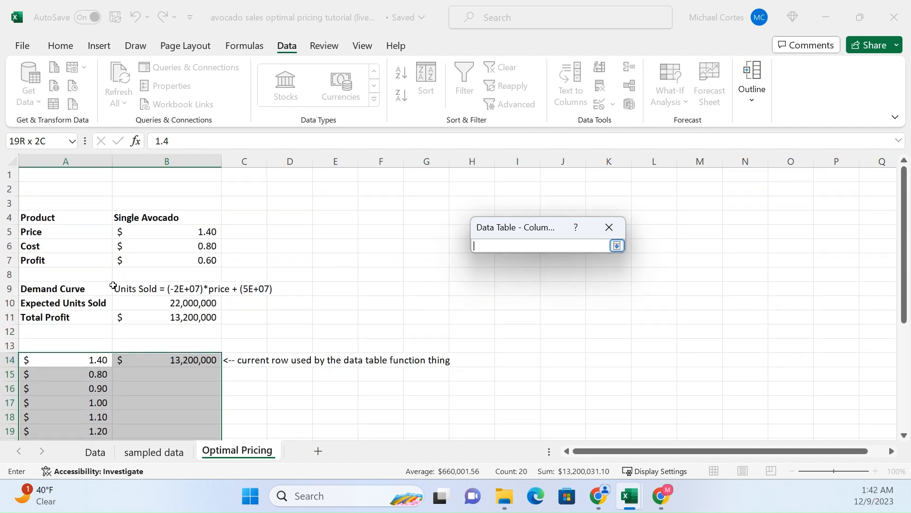
{"action": "left_click", "coordinate": [172, 231]}
{"action": "scroll", "coordinate": [41, 374], "scroll_direction": "down", "scroll_amount": 4}
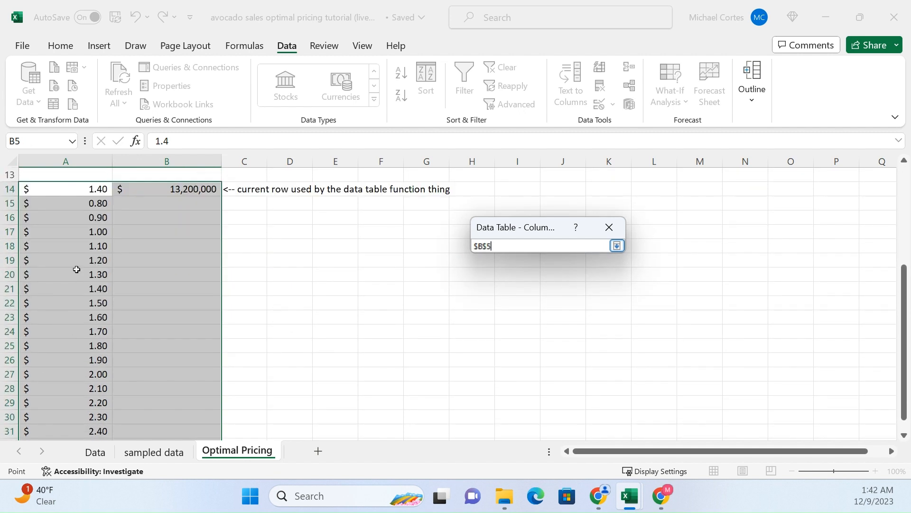
{"action": "scroll", "coordinate": [88, 271], "scroll_direction": "up", "scroll_amount": 4}
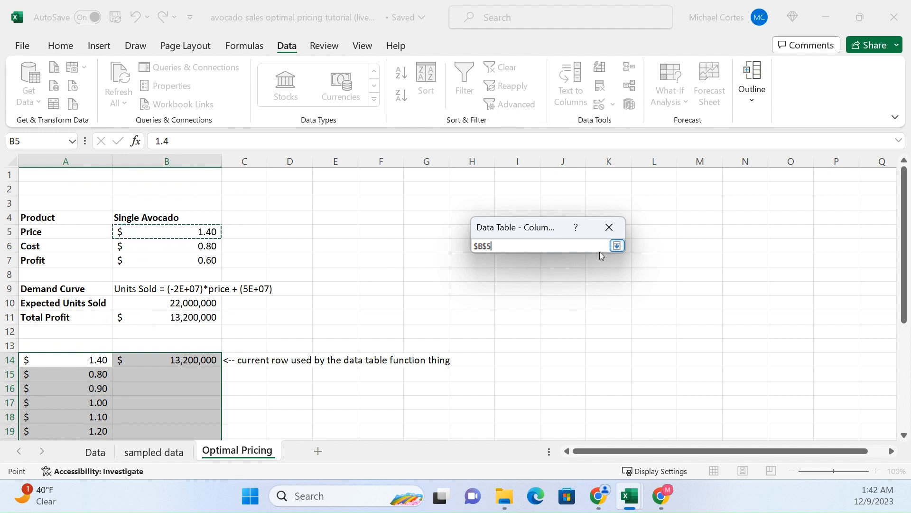
{"action": "left_click", "coordinate": [616, 246]}
{"action": "left_click", "coordinate": [540, 292]}
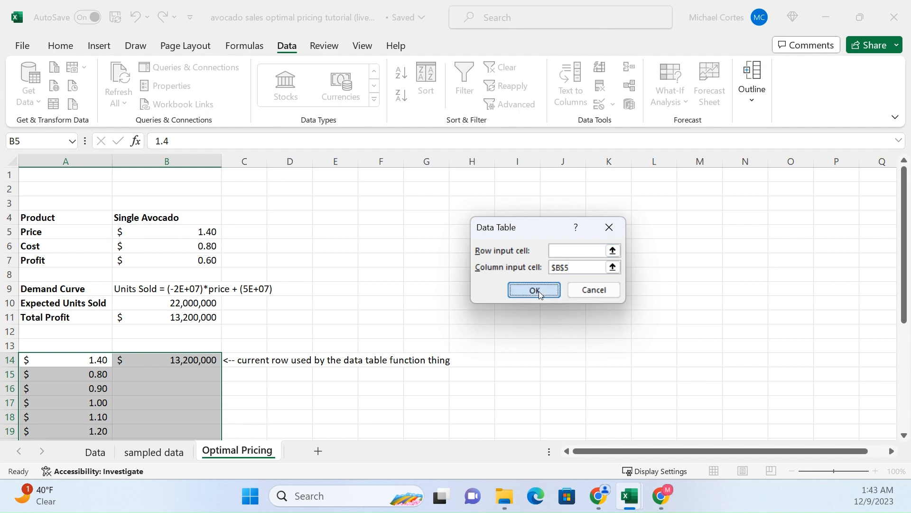
- Apply all borders to the price and profit results in A15:B32
{"action": "scroll", "coordinate": [259, 321], "scroll_direction": "down", "scroll_amount": 4}
{"action": "left_click", "coordinate": [218, 229]}
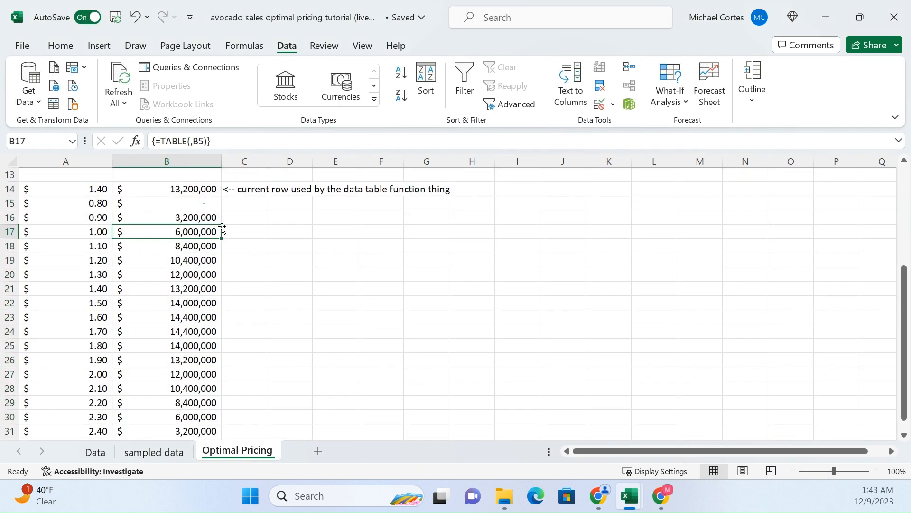
{"action": "scroll", "coordinate": [329, 238], "scroll_direction": "down", "scroll_amount": 1}
{"action": "scroll", "coordinate": [319, 259], "scroll_direction": "up", "scroll_amount": 1}
{"action": "left_click", "coordinate": [272, 217]}
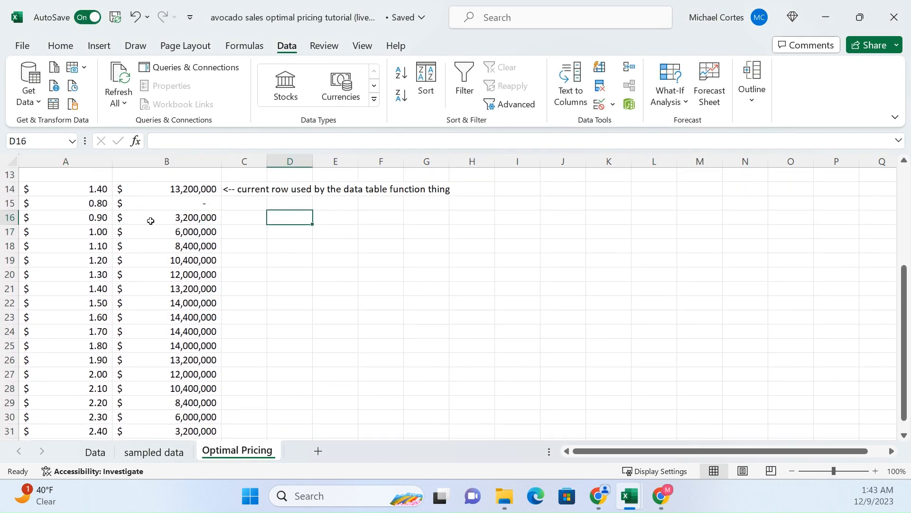
{"action": "left_click_drag", "start_coordinate": [90, 211], "coordinate": [189, 414]}
{"action": "left_click", "coordinate": [60, 46]}
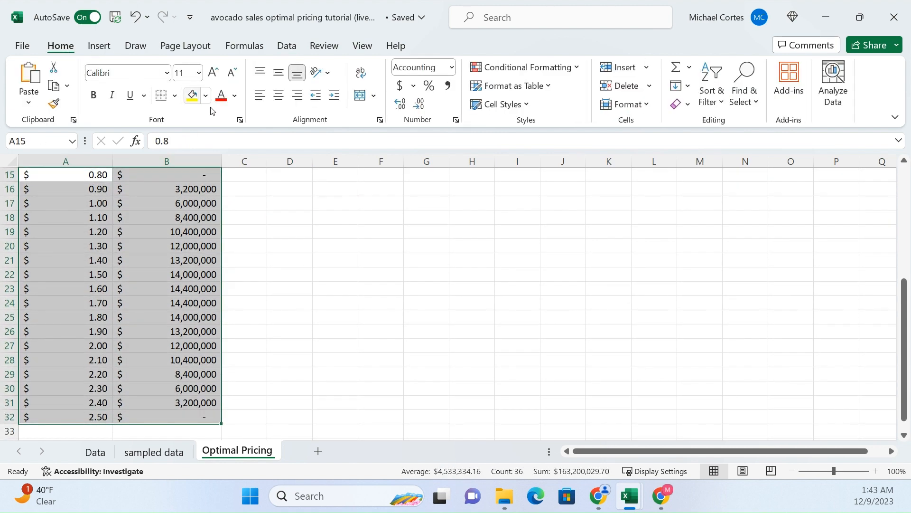
{"action": "left_click", "coordinate": [175, 97]}
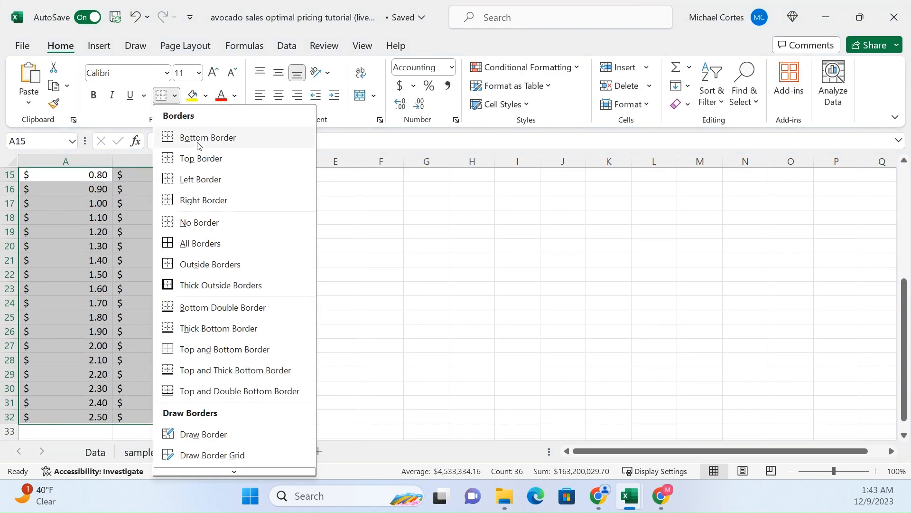
{"action": "left_click", "coordinate": [190, 243]}
{"action": "left_click", "coordinate": [269, 254]}
{"action": "scroll", "coordinate": [270, 252], "scroll_direction": "up", "scroll_amount": 1}
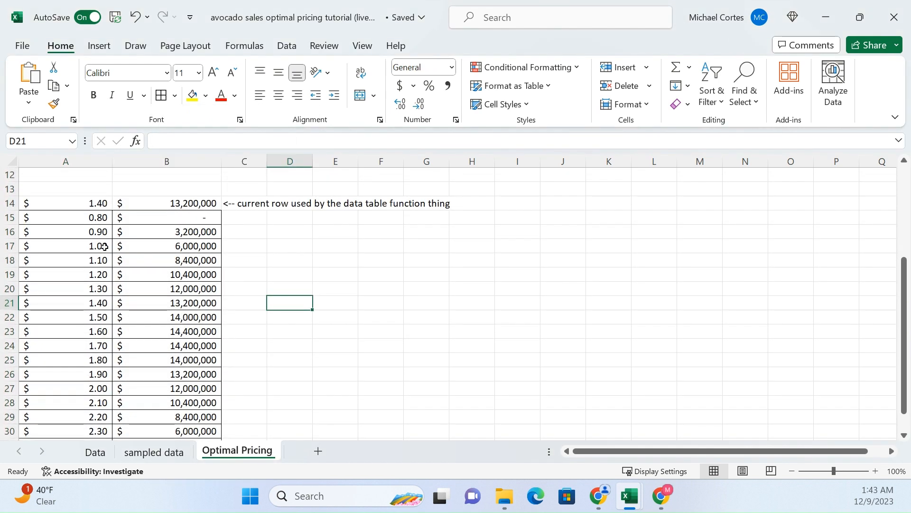
- Examine the data table's prices and profits at both ends and around the peak, including the formulas behind them
{"action": "left_click_drag", "start_coordinate": [93, 222], "coordinate": [159, 258]}
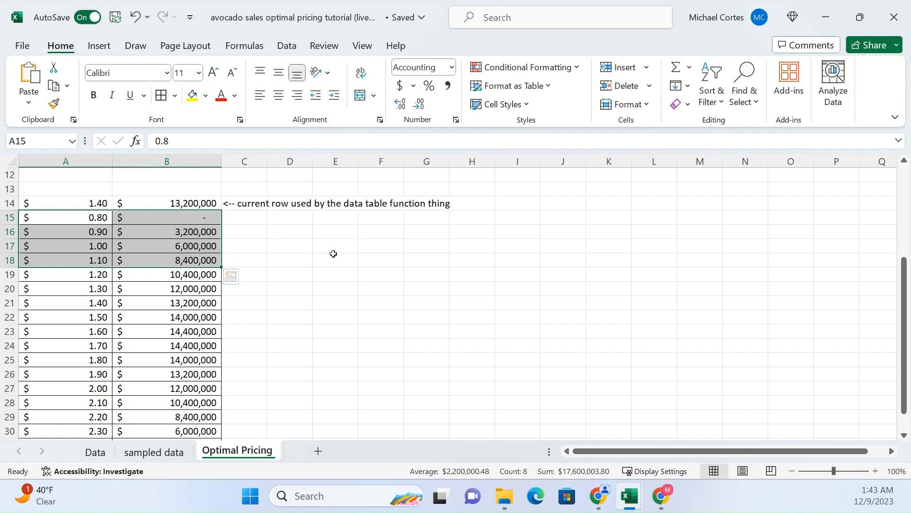
{"action": "left_click", "coordinate": [185, 234]}
{"action": "left_click", "coordinate": [185, 246]}
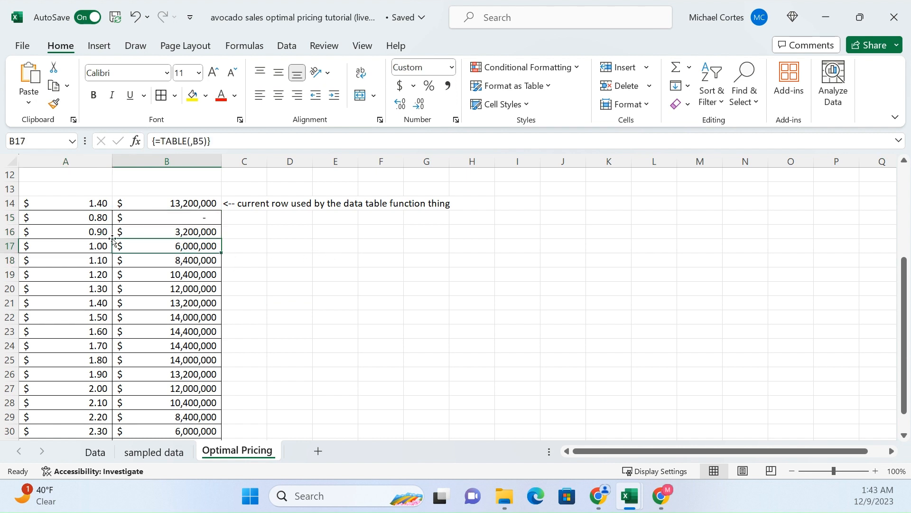
{"action": "left_click_drag", "start_coordinate": [95, 233], "coordinate": [137, 244]}
{"action": "left_click", "coordinate": [102, 246]}
{"action": "left_click", "coordinate": [101, 233]}
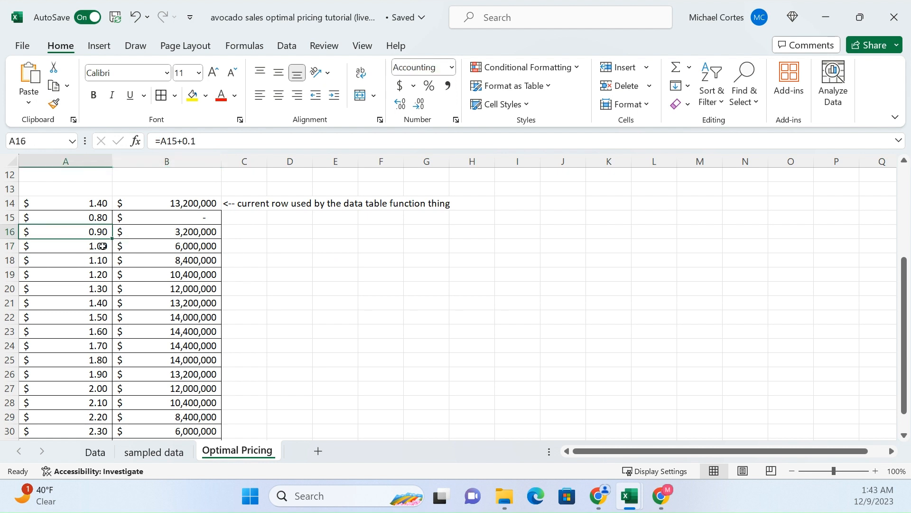
{"action": "left_click", "coordinate": [102, 247]}
{"action": "scroll", "coordinate": [232, 271], "scroll_direction": "down", "scroll_amount": 1}
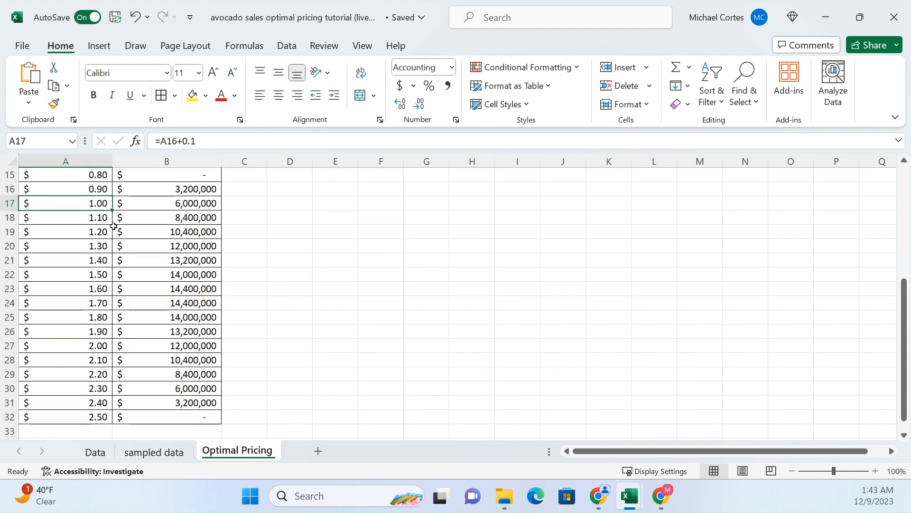
{"action": "left_click", "coordinate": [93, 415]}
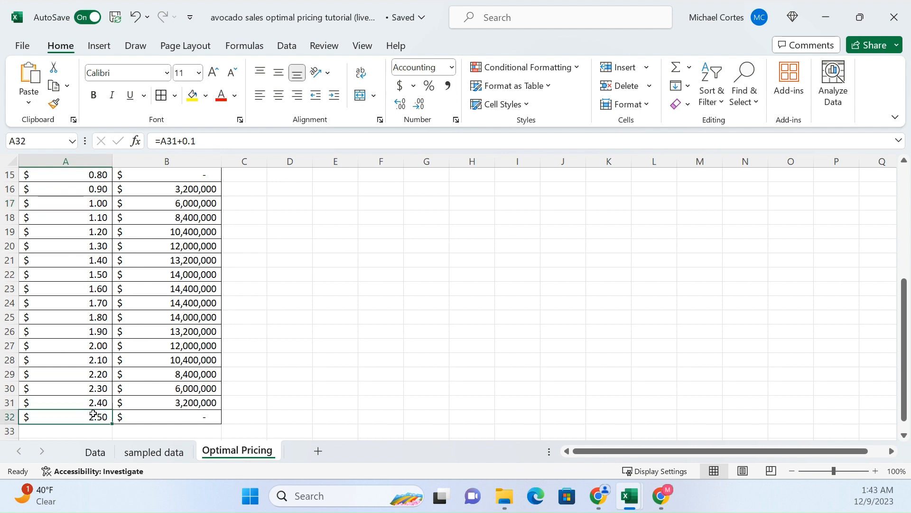
{"action": "left_click_drag", "start_coordinate": [95, 387], "coordinate": [173, 411]}
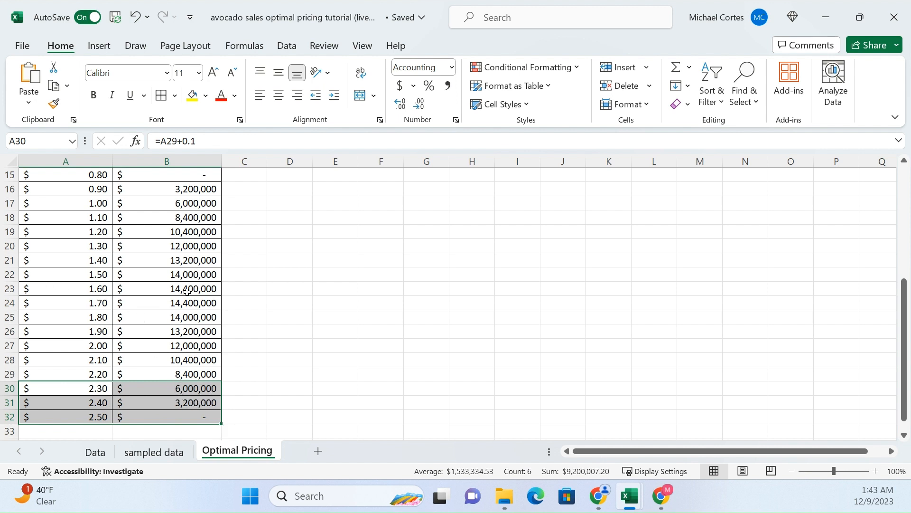
{"action": "mouse_move", "coordinate": [190, 283]}
{"action": "left_mouse_down"}
{"action": "mouse_move", "coordinate": [187, 301]}
{"action": "mouse_move", "coordinate": [187, 291]}
{"action": "left_mouse_up"}
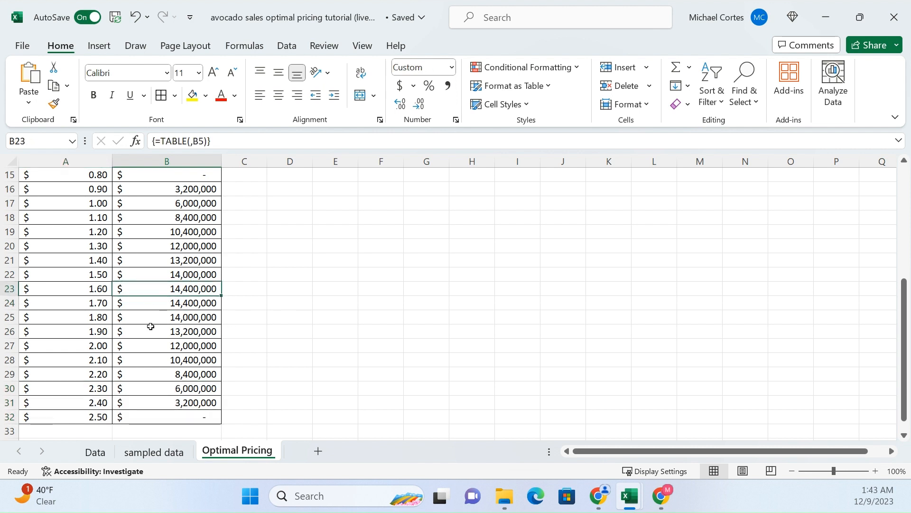
- Insert a markers-only scatter chart of the prices and profits in A15:B32 and widen it
{"action": "scroll", "coordinate": [182, 333], "scroll_direction": "up", "scroll_amount": 1}
{"action": "scroll", "coordinate": [182, 333], "scroll_direction": "down", "scroll_amount": 1}
{"action": "scroll", "coordinate": [127, 252], "scroll_direction": "up", "scroll_amount": 1}
{"action": "left_click_drag", "start_coordinate": [101, 219], "coordinate": [161, 433]}
{"action": "left_click", "coordinate": [109, 48]}
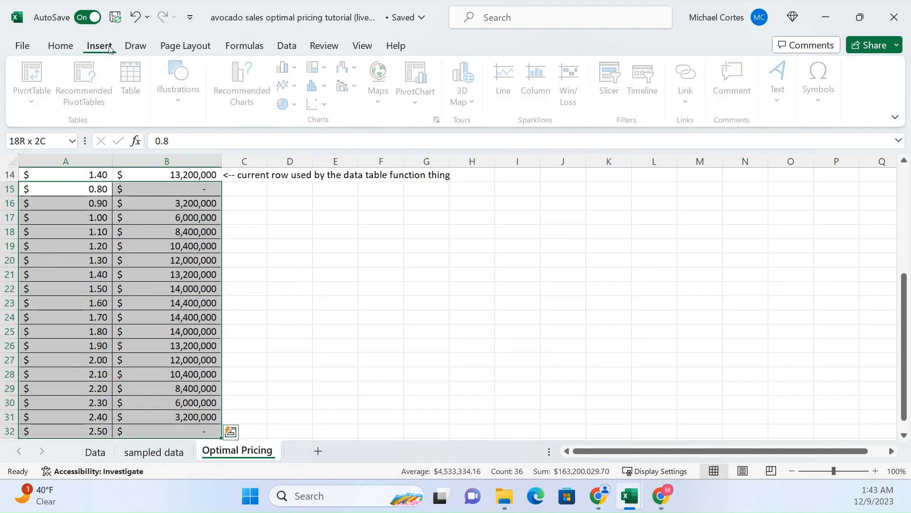
{"action": "left_click", "coordinate": [312, 103]}
{"action": "left_click", "coordinate": [286, 86]}
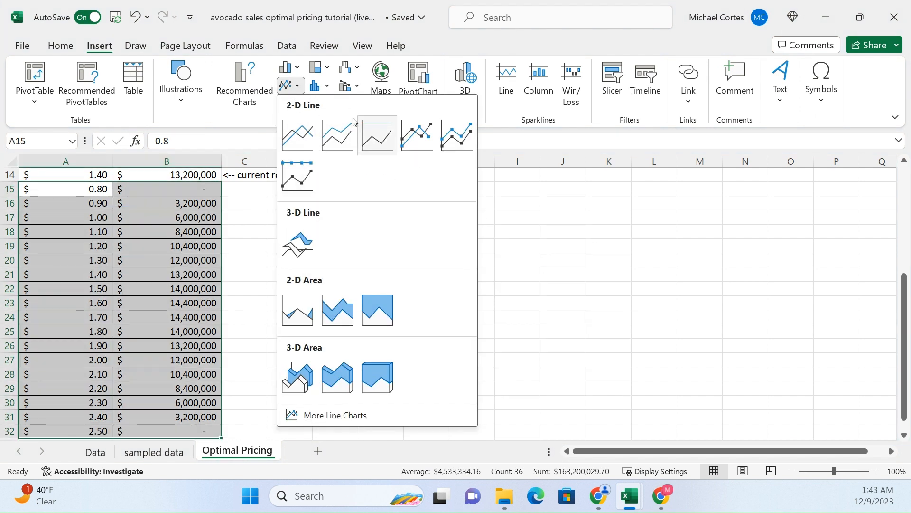
{"action": "left_click", "coordinate": [298, 90]}
{"action": "left_click", "coordinate": [319, 103]}
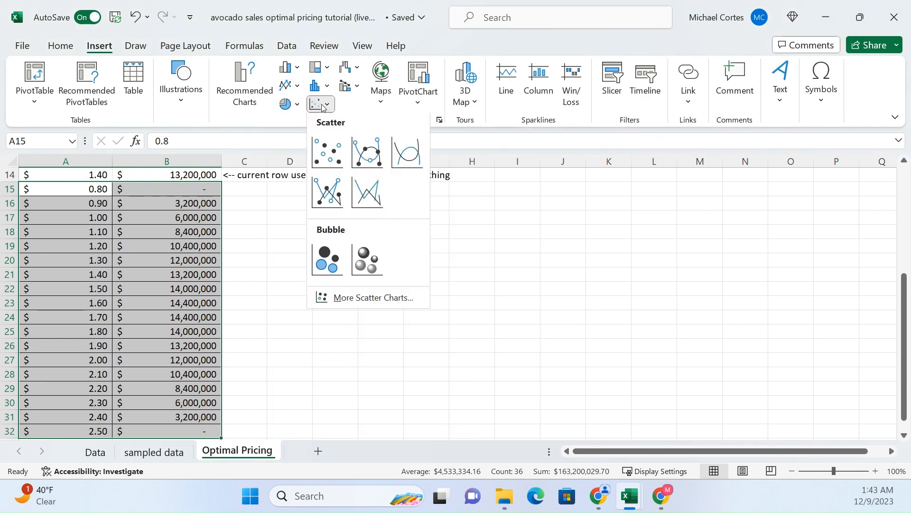
{"action": "left_click", "coordinate": [330, 151]}
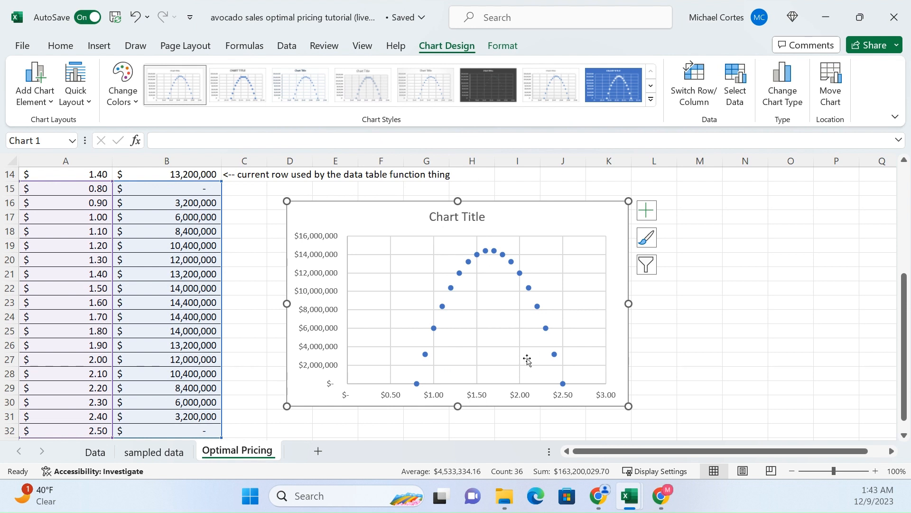
{"action": "left_click_drag", "start_coordinate": [629, 406], "coordinate": [702, 413]}
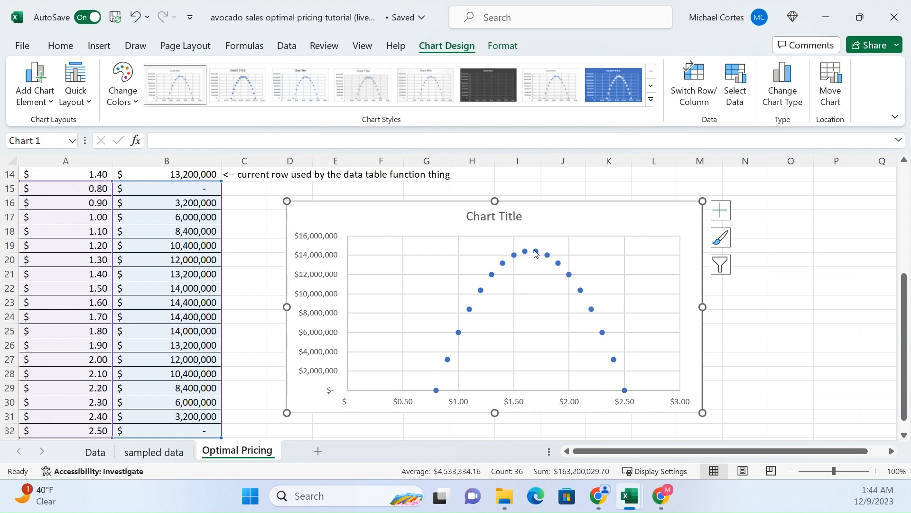
{"action": "mouse_move", "coordinate": [535, 253]}
- Set the avocado price in cell B5 to 1.65
{"action": "scroll", "coordinate": [266, 268], "scroll_direction": "up", "scroll_amount": 3}
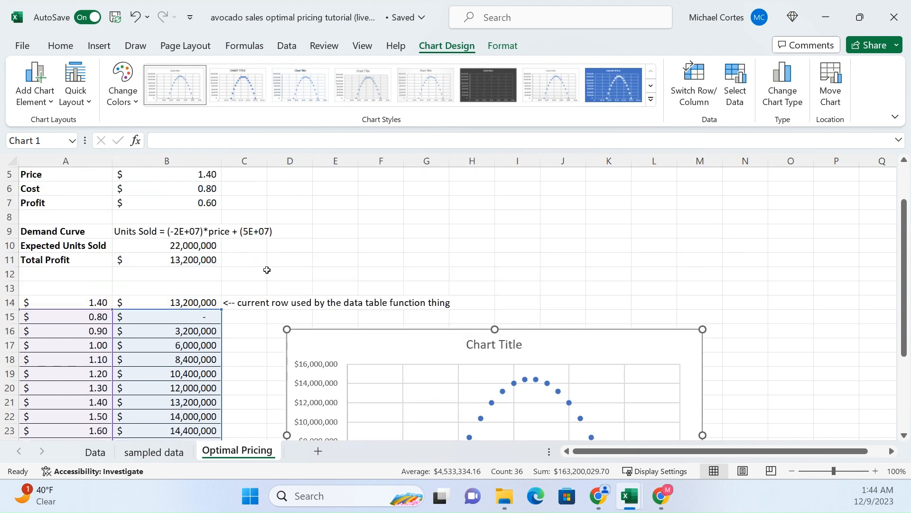
{"action": "scroll", "coordinate": [267, 270], "scroll_direction": "up", "scroll_amount": 2}
{"action": "left_click", "coordinate": [201, 233]}
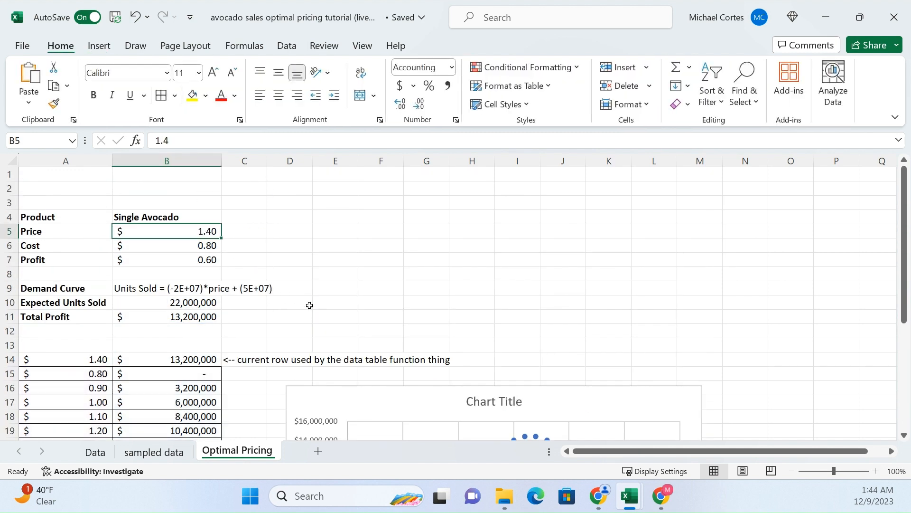
{"action": "type", "text": "1.65"}
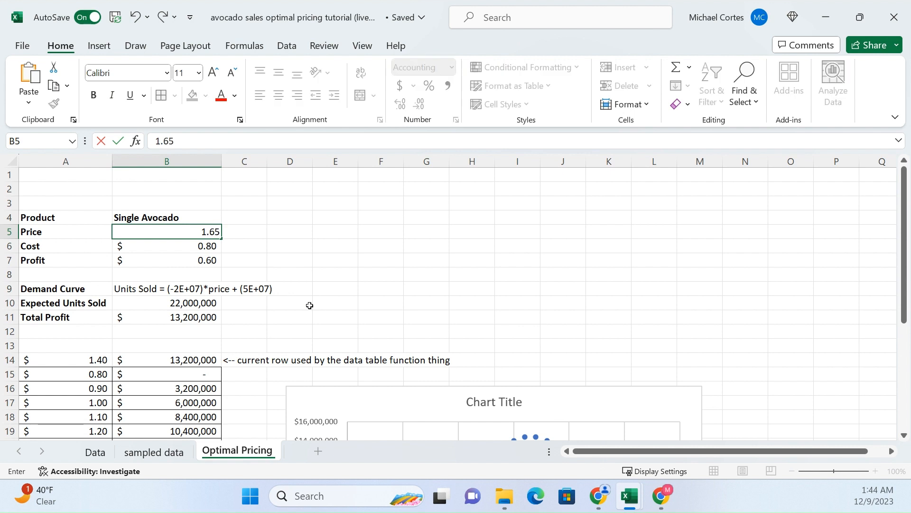
{"action": "key", "text": "Return"}
{"action": "scroll", "coordinate": [205, 268], "scroll_direction": "down", "scroll_amount": 2}
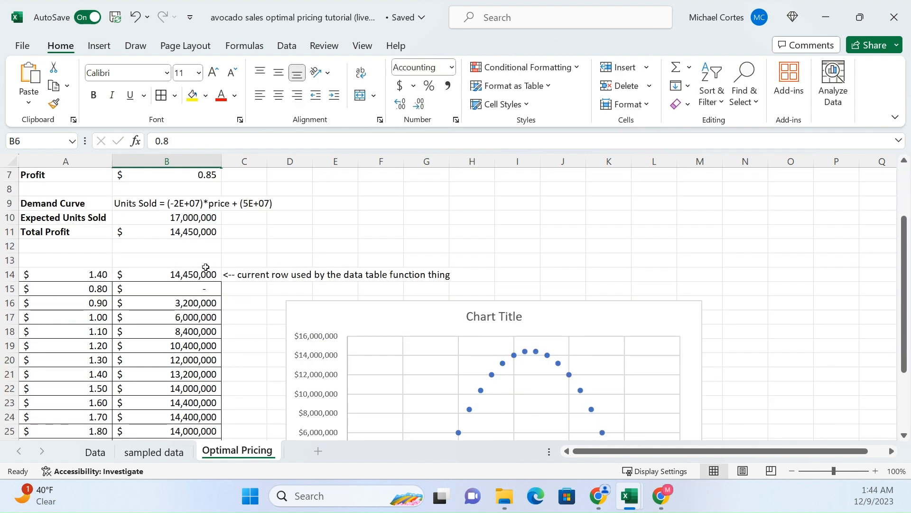
- Compare the total profit in B11 with the data table's profits at prices 1.60 and 1.70
{"action": "left_click", "coordinate": [201, 233]}
{"action": "scroll", "coordinate": [195, 331], "scroll_direction": "down", "scroll_amount": 2}
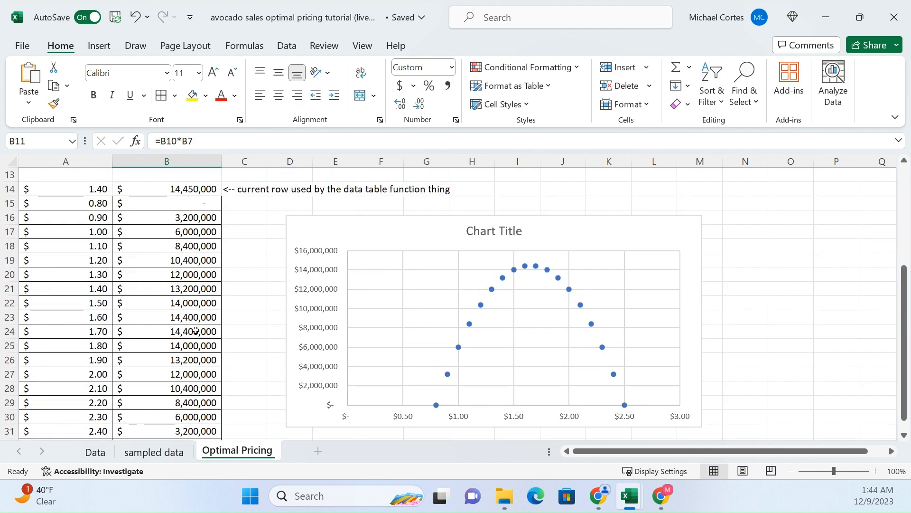
{"action": "scroll", "coordinate": [183, 330], "scroll_direction": "up", "scroll_amount": 2}
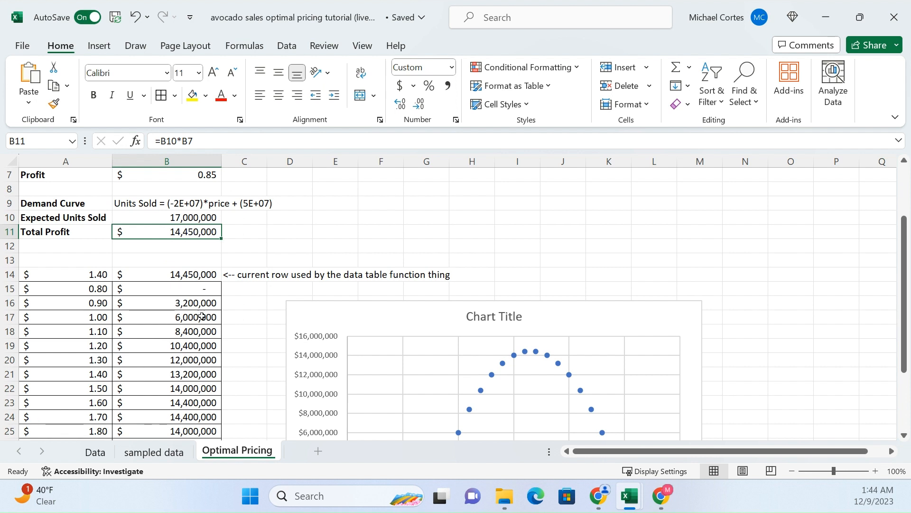
{"action": "scroll", "coordinate": [209, 255], "scroll_direction": "down", "scroll_amount": 2}
{"action": "left_click_drag", "start_coordinate": [103, 317], "coordinate": [115, 327]}
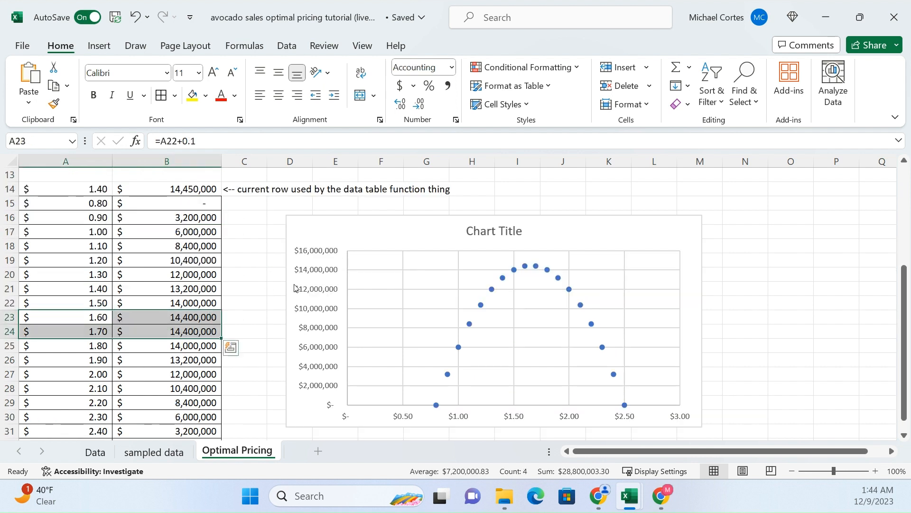
{"action": "left_click", "coordinate": [270, 301]}
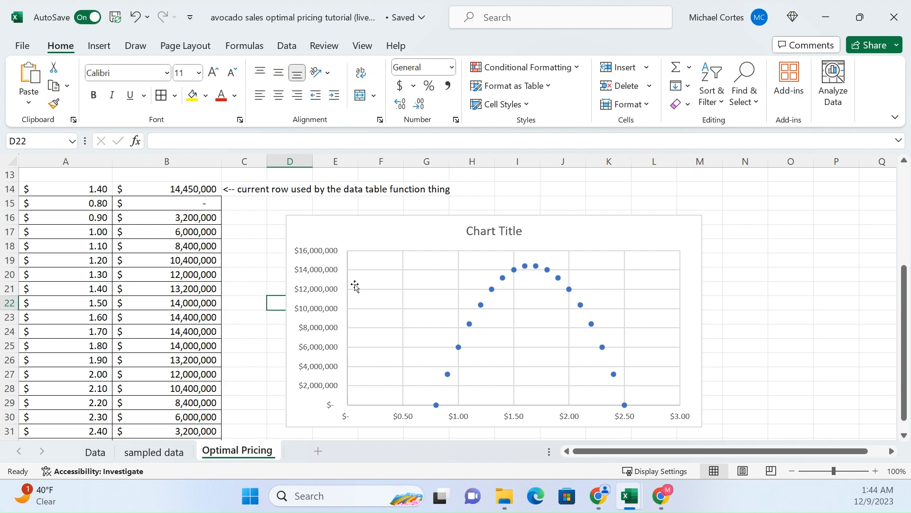
{"action": "scroll", "coordinate": [351, 281], "scroll_direction": "up", "scroll_amount": 2}
{"action": "scroll", "coordinate": [235, 315], "scroll_direction": "down", "scroll_amount": 3}
{"action": "scroll", "coordinate": [446, 353], "scroll_direction": "up", "scroll_amount": 1}
- Add a vertical axis title reading "Expected Total Profit ($)" to the scatter chart
{"action": "left_click", "coordinate": [356, 227]}
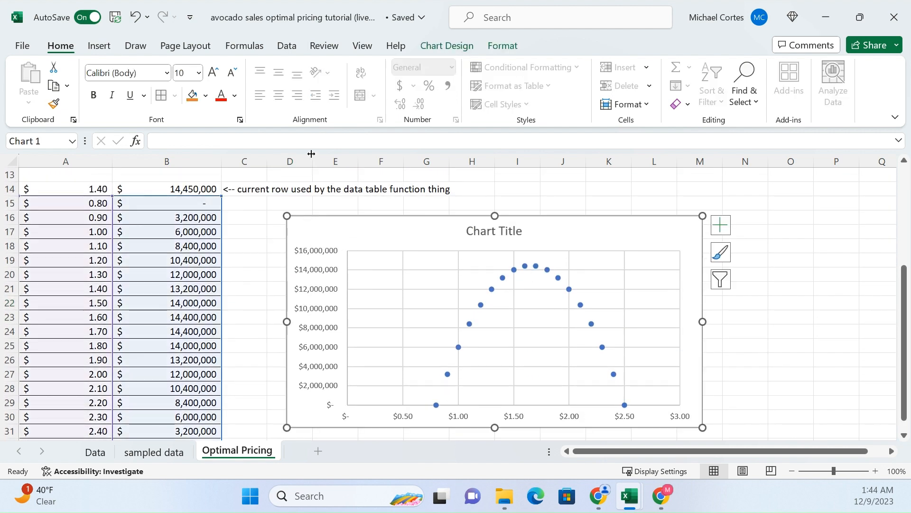
{"action": "left_click", "coordinate": [295, 51]}
{"action": "left_click", "coordinate": [449, 48]}
{"action": "left_click", "coordinate": [35, 88]}
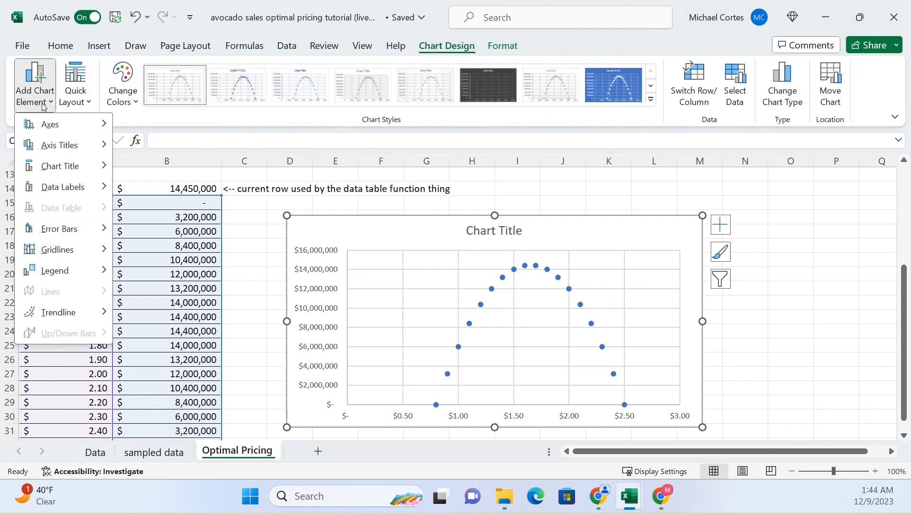
{"action": "mouse_move", "coordinate": [63, 146]}
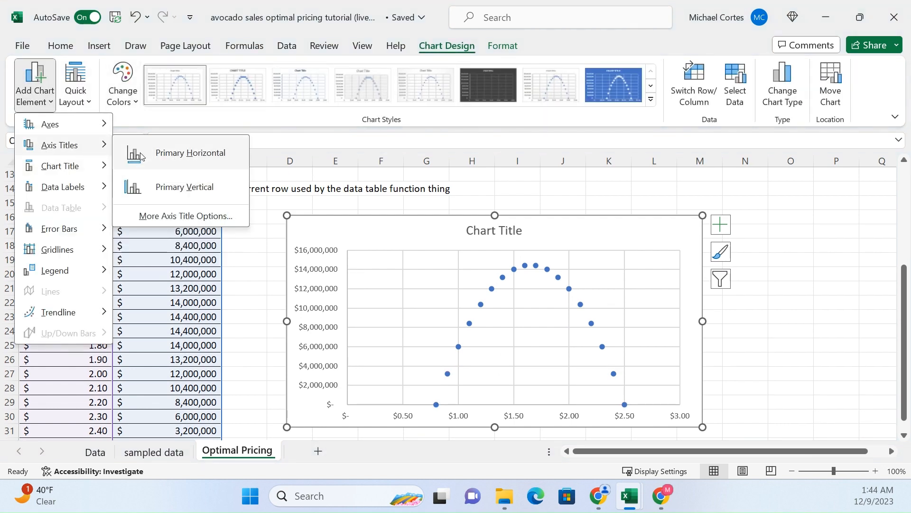
{"action": "left_click", "coordinate": [190, 187]}
{"action": "triple_click", "coordinate": [305, 326]}
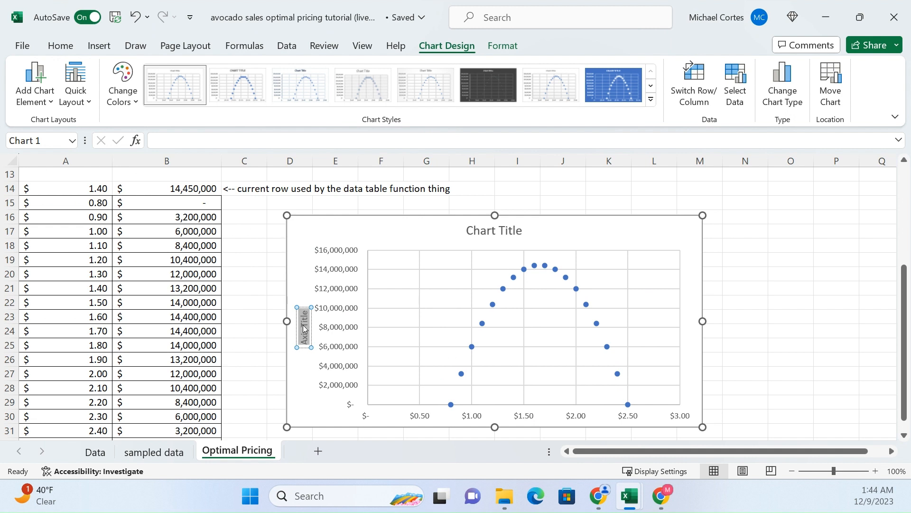
{"action": "type", "text": "Expected Total"}
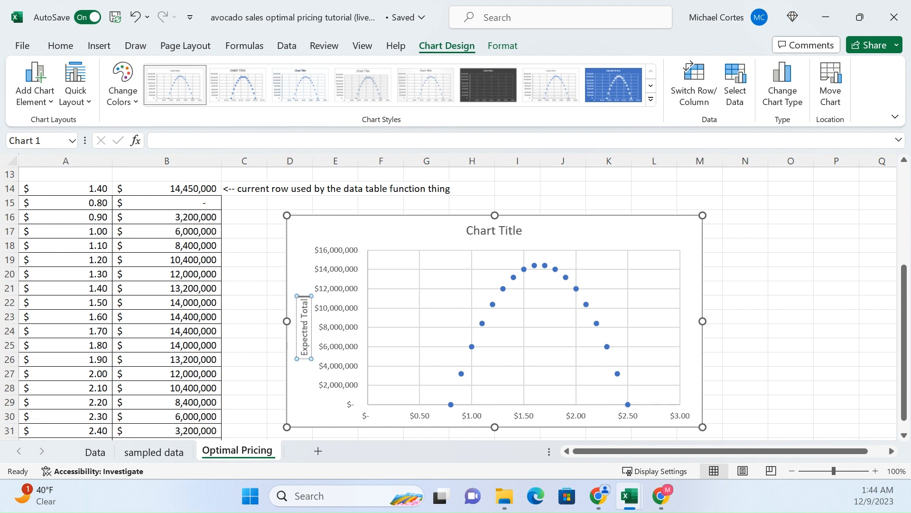
{"action": "type", "text": " Profit ($)"}
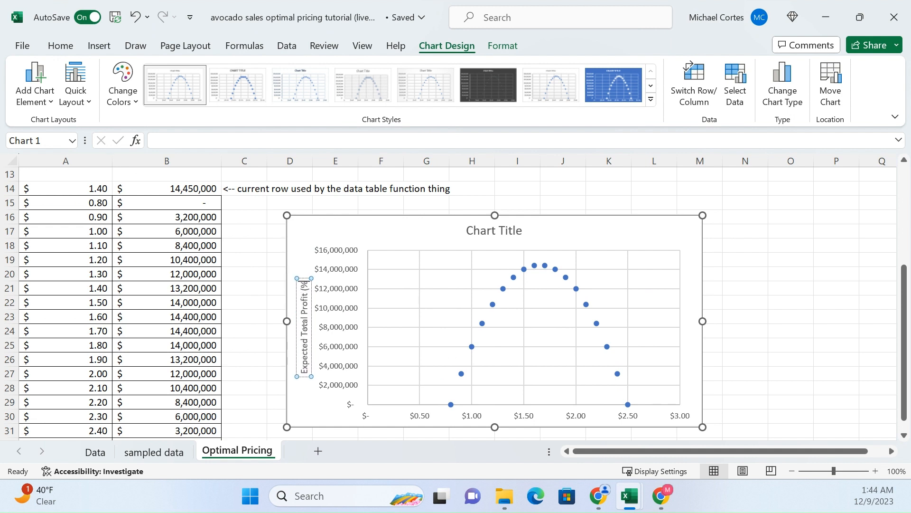
{"action": "left_click", "coordinate": [318, 412]}
- Add a horizontal axis title reading "Price we are setting avocado at" to the scatter chart
{"action": "left_click", "coordinate": [34, 83]}
{"action": "mouse_move", "coordinate": [70, 150]}
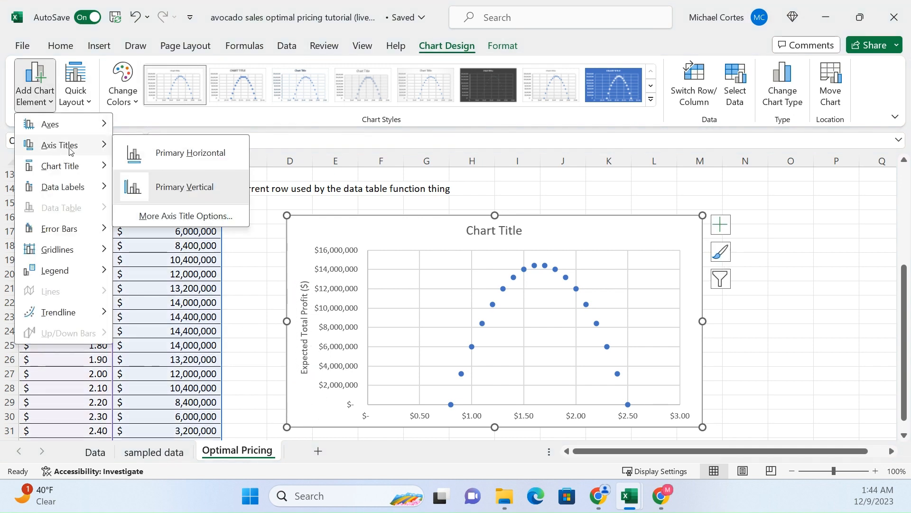
{"action": "left_click", "coordinate": [182, 160]}
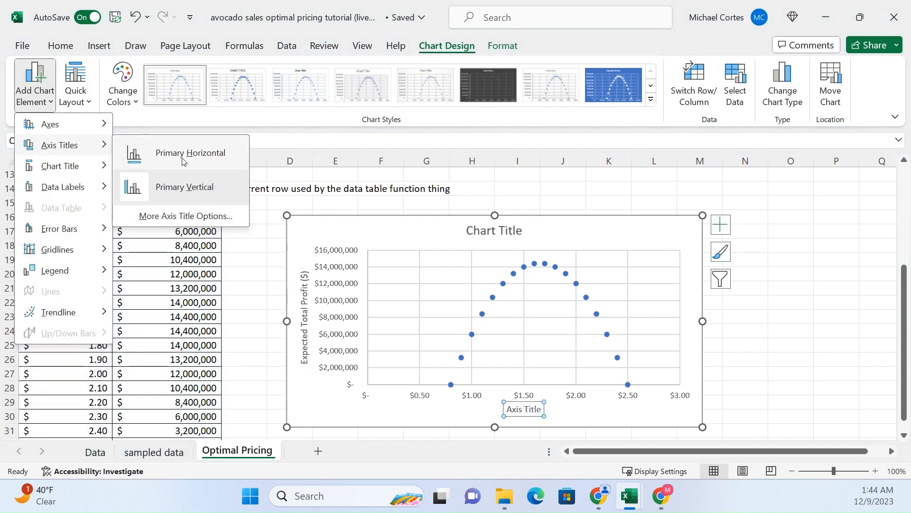
{"action": "triple_click", "coordinate": [524, 411]}
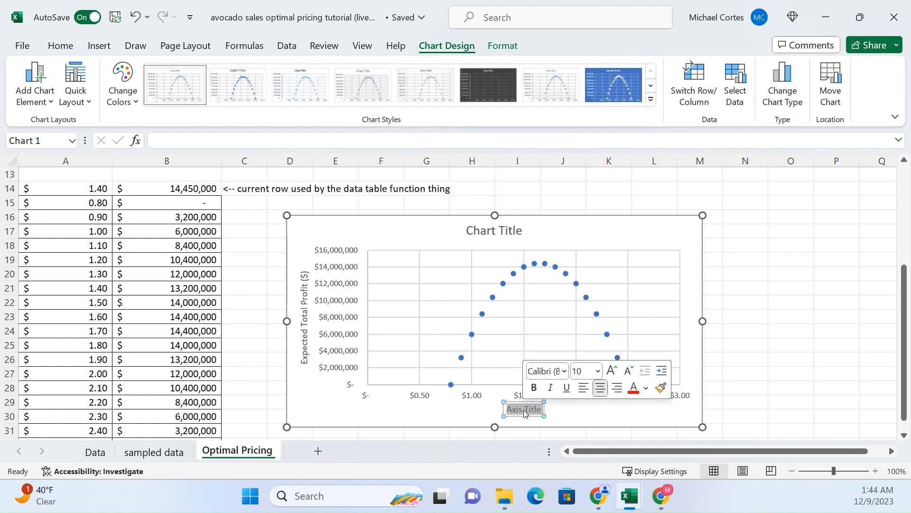
{"action": "type", "text": "Price we are sett"}
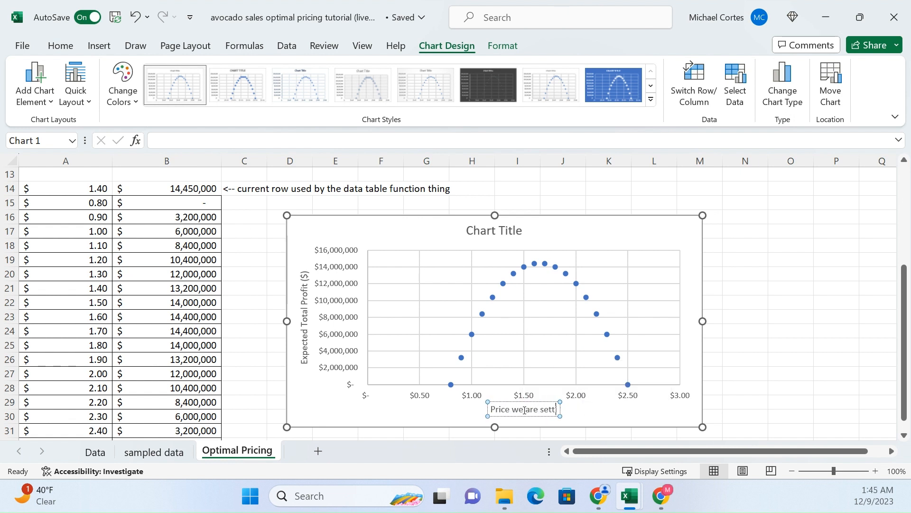
{"action": "type", "text": "ing"}
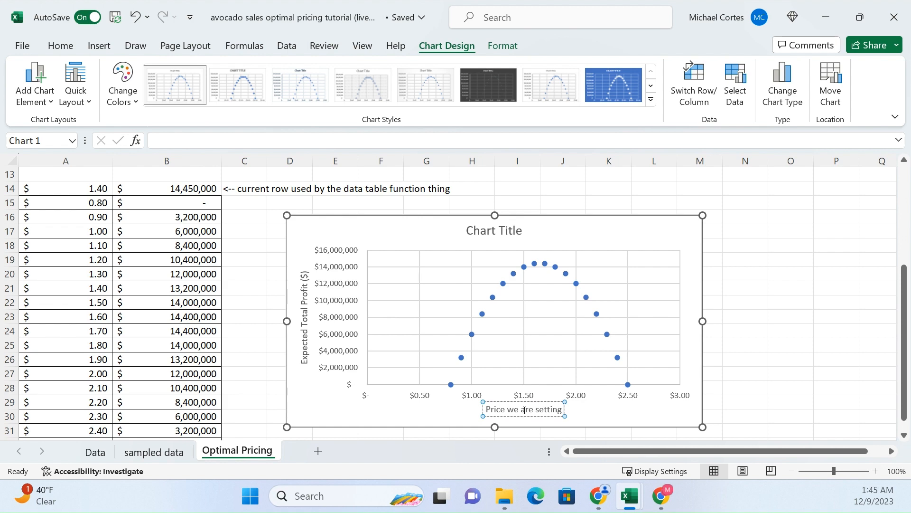
{"action": "type", "text": " avocado at"}
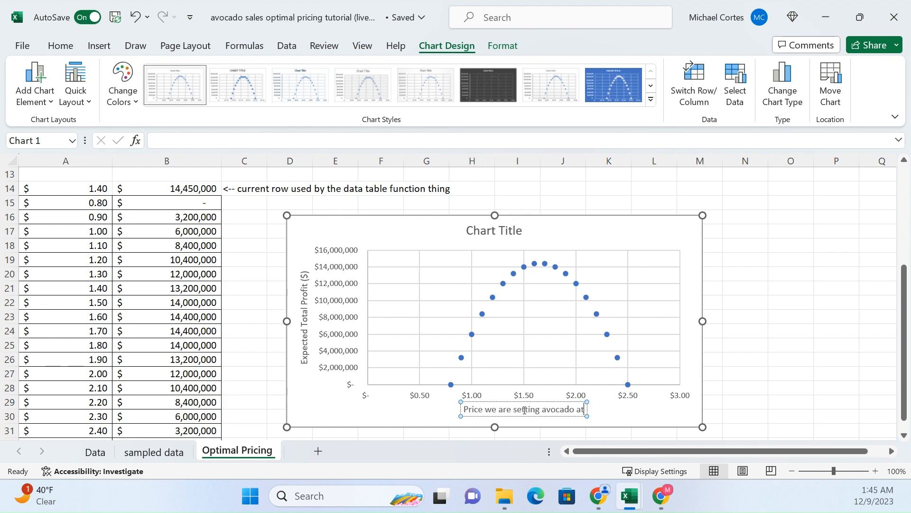
{"action": "left_click", "coordinate": [836, 332]}
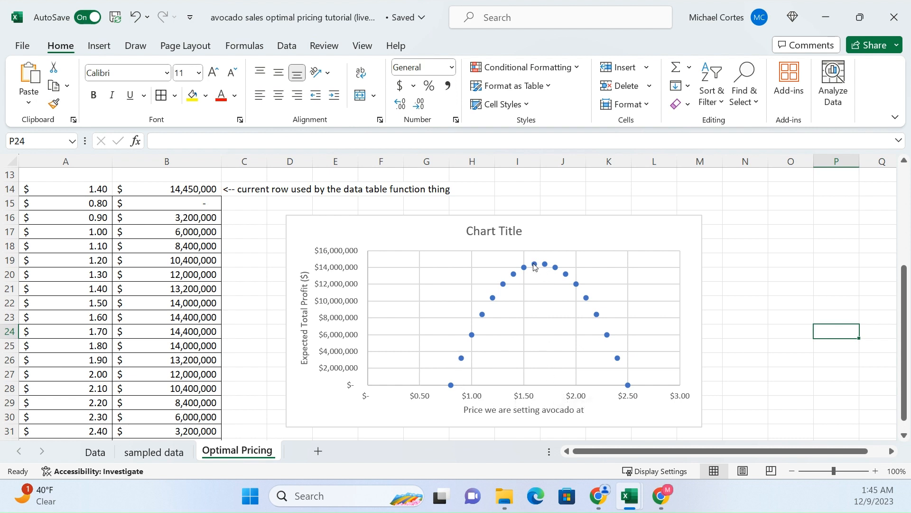
- Change the scatter chart's title to "Profit Optimality Curve"
{"action": "mouse_move", "coordinate": [546, 267]}
{"action": "double_click", "coordinate": [496, 233]}
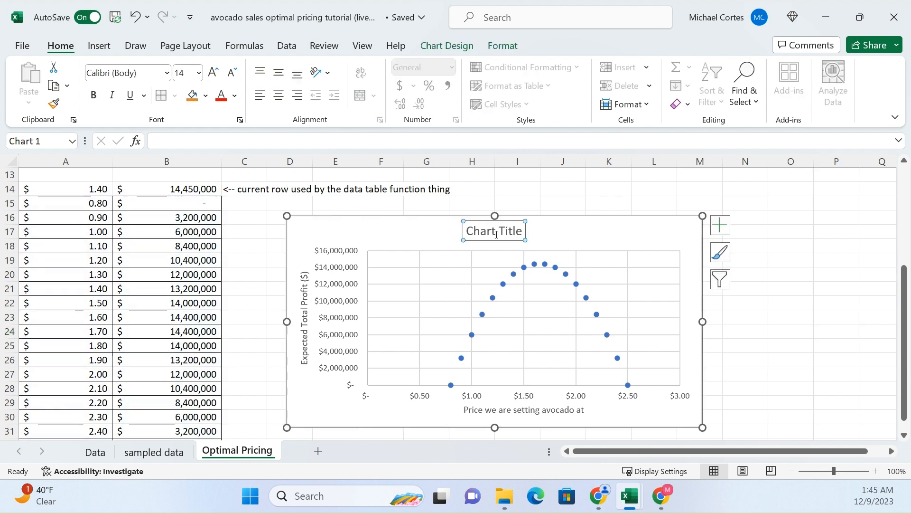
{"action": "left_click", "coordinate": [496, 235]}
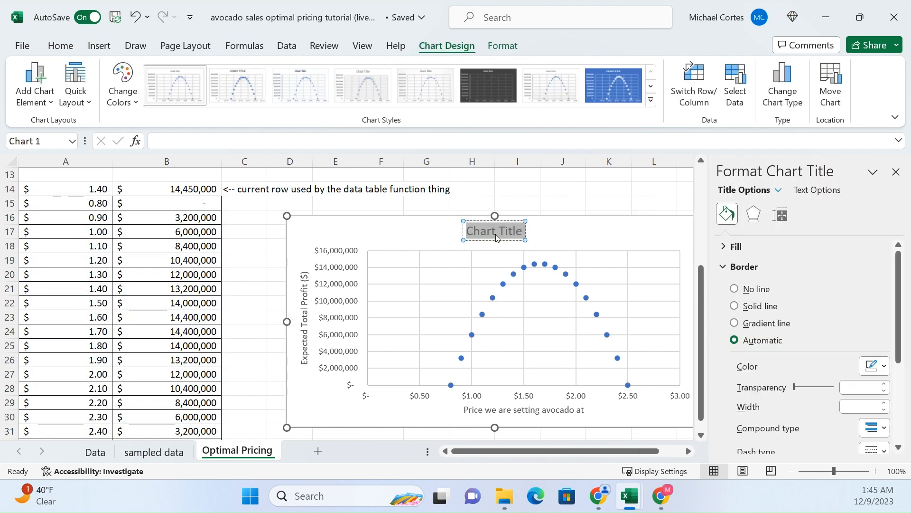
{"action": "type", "text": "Pr"}
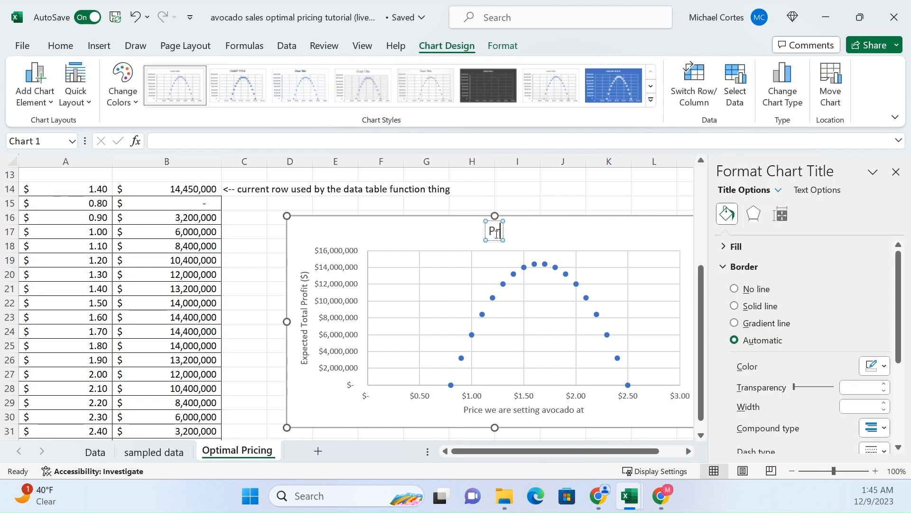
{"action": "type", "text": "ofit Optimality Curve"}
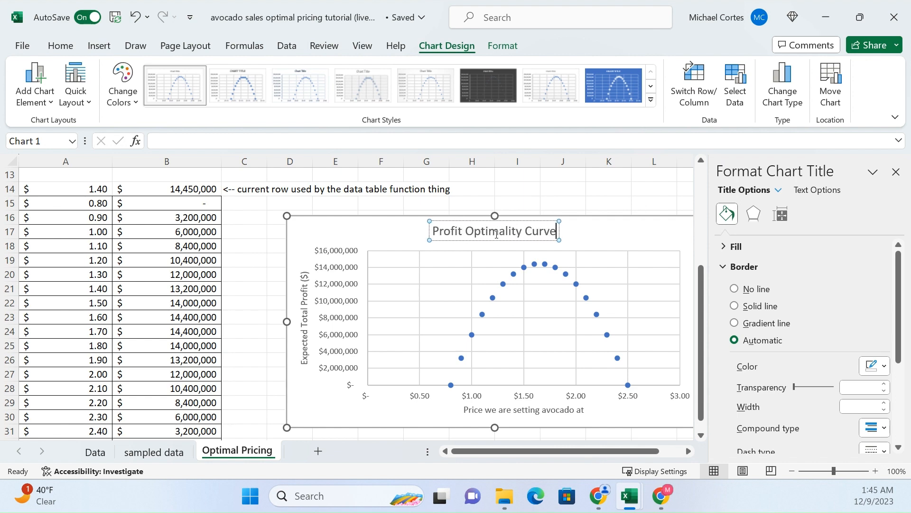
{"action": "left_click", "coordinate": [625, 192]}
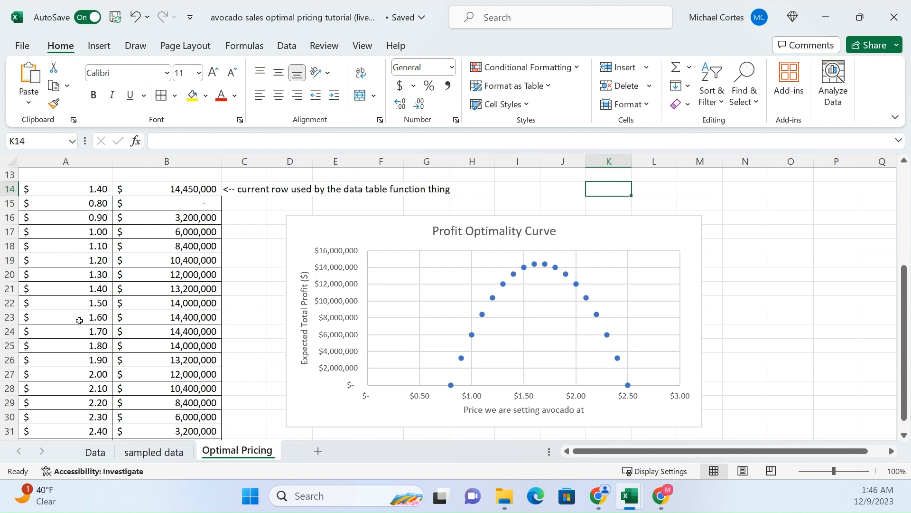
- Enter the header "Price range" in cell A13 above the data table's prices
{"action": "left_click_drag", "start_coordinate": [13, 317], "coordinate": [12, 332]}
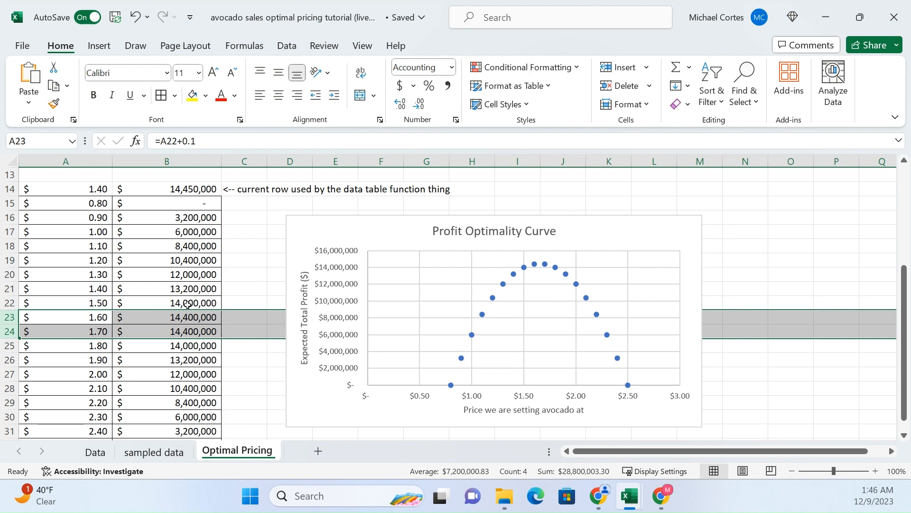
{"action": "scroll", "coordinate": [192, 311], "scroll_direction": "up", "scroll_amount": 1}
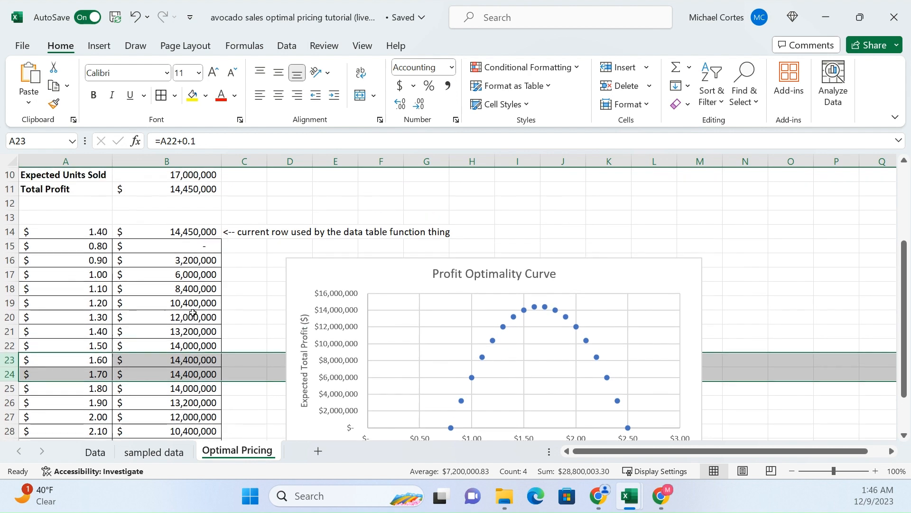
{"action": "scroll", "coordinate": [193, 313], "scroll_direction": "up", "scroll_amount": 1}
{"action": "left_click", "coordinate": [93, 261]}
{"action": "type", "text": "Price"}
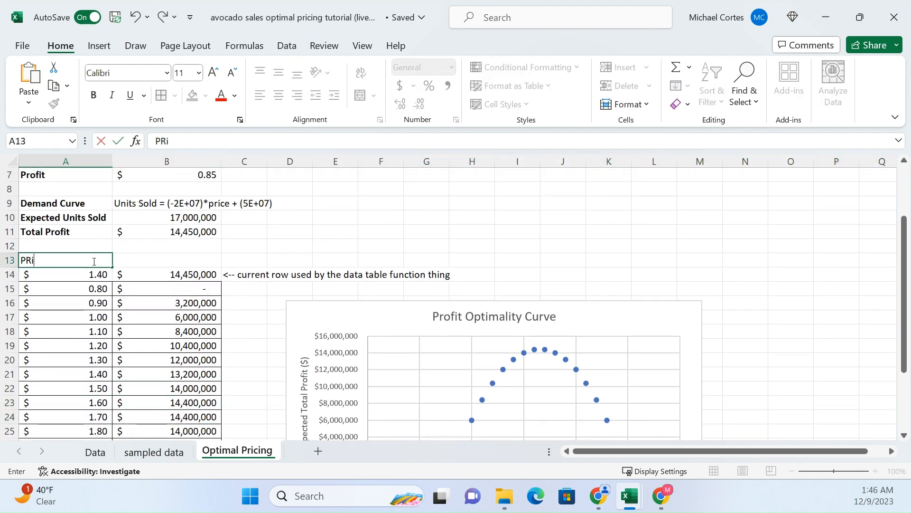
{"action": "type", "text": " range"}
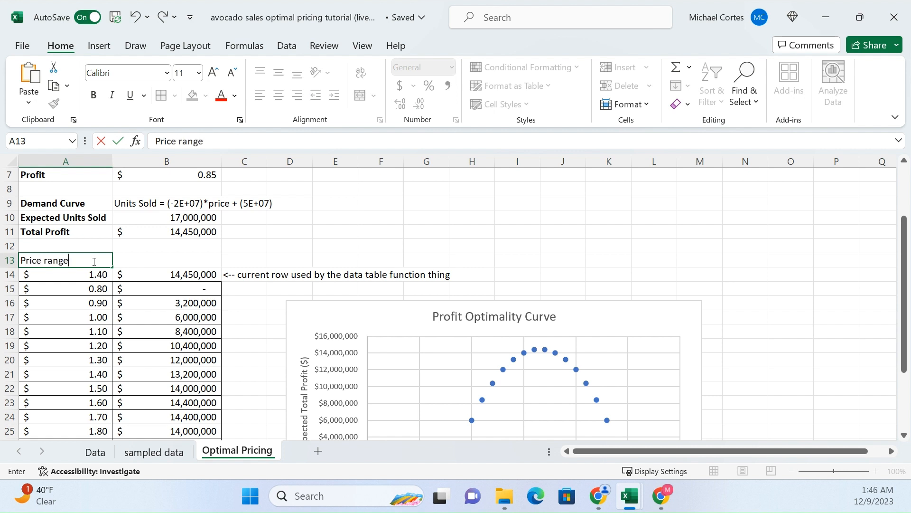
{"action": "key", "text": "Return"}
- Enter the header "Total Profit Range" in cell B13 and make it bold
{"action": "key", "text": "Up"}
{"action": "key", "text": "Right"}
{"action": "type", "text": "T"}
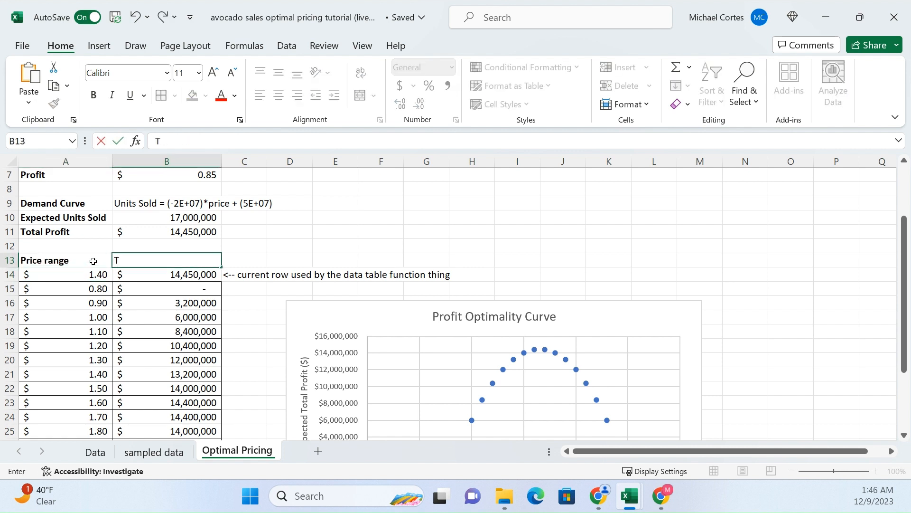
{"action": "type", "text": "otal Profit Range"}
{"action": "key", "text": "Return"}
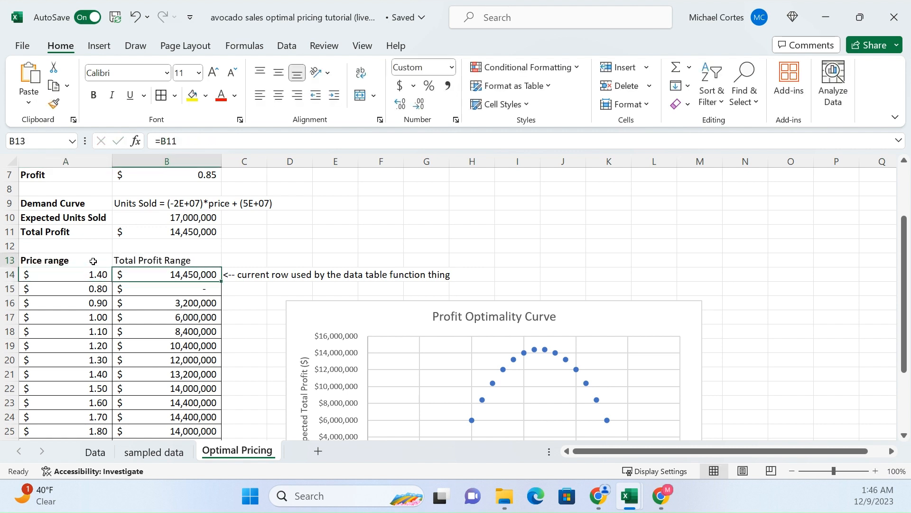
{"action": "key", "text": "Up"}
{"action": "key", "text": "ctrl+b"}
- Highlight the 1.60 and 1.70 price rows in A23:B24 with a yellow fill
{"action": "scroll", "coordinate": [108, 347], "scroll_direction": "down", "scroll_amount": 3}
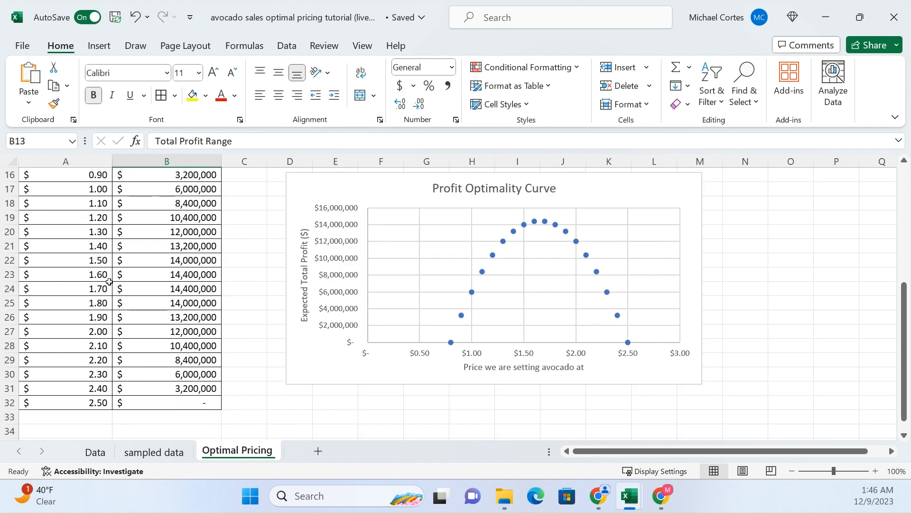
{"action": "left_click_drag", "start_coordinate": [30, 275], "coordinate": [190, 288]}
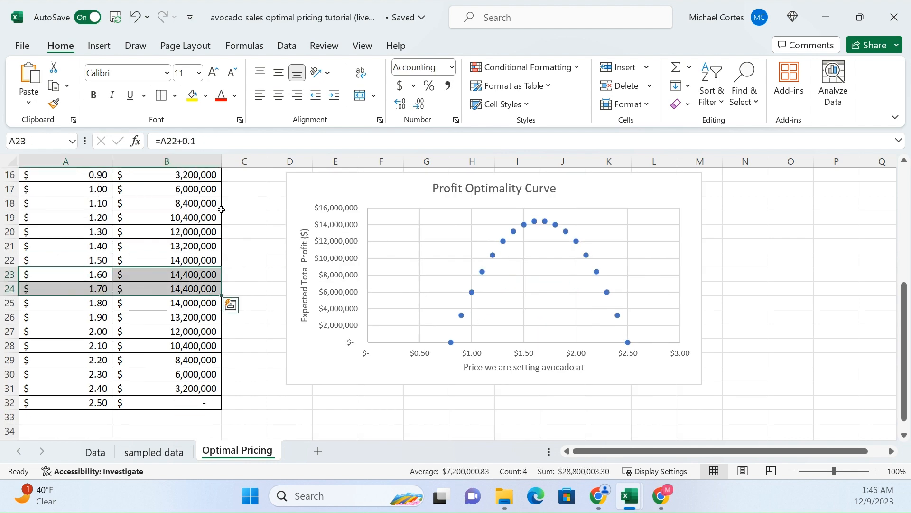
{"action": "left_click", "coordinate": [192, 95]}
{"action": "left_click", "coordinate": [244, 274]}
- Review the avocado cost in B6 and the average prices and total volumes on the sampled data sheet
{"action": "scroll", "coordinate": [268, 265], "scroll_direction": "up", "scroll_amount": 1}
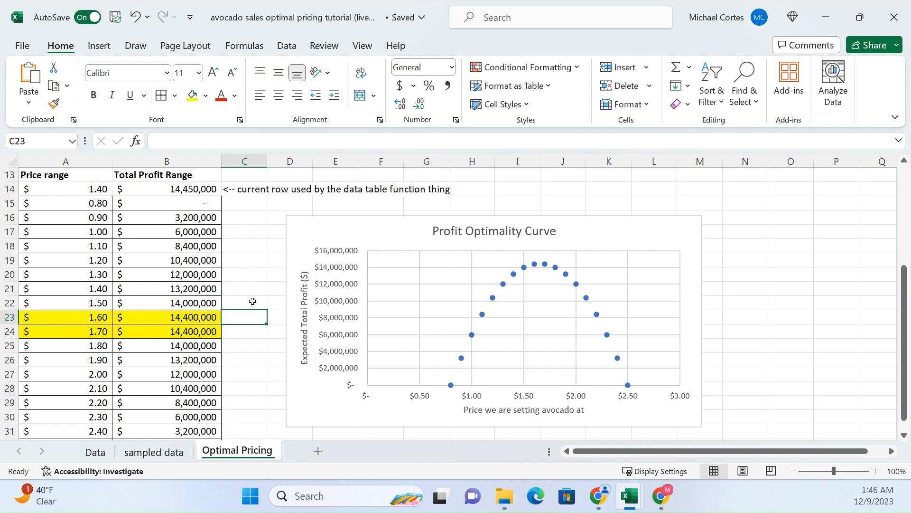
{"action": "scroll", "coordinate": [230, 309], "scroll_direction": "up", "scroll_amount": 4}
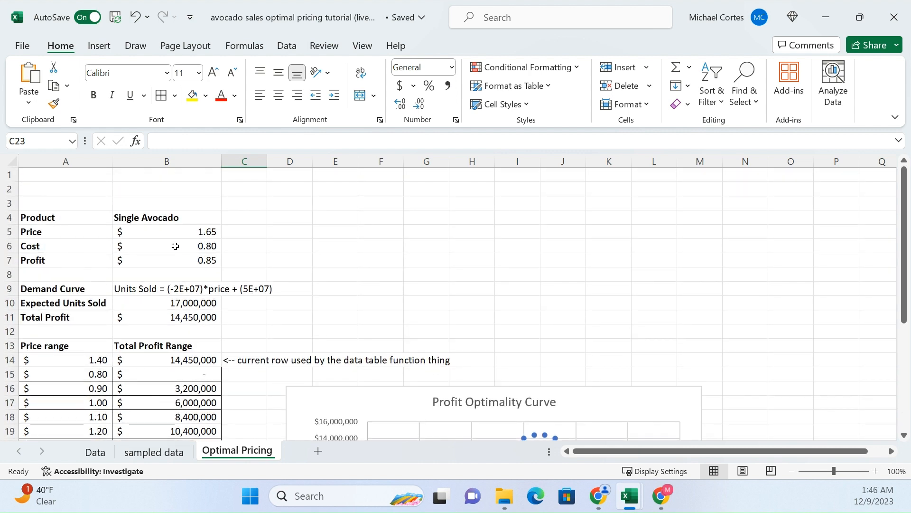
{"action": "left_click", "coordinate": [175, 246]}
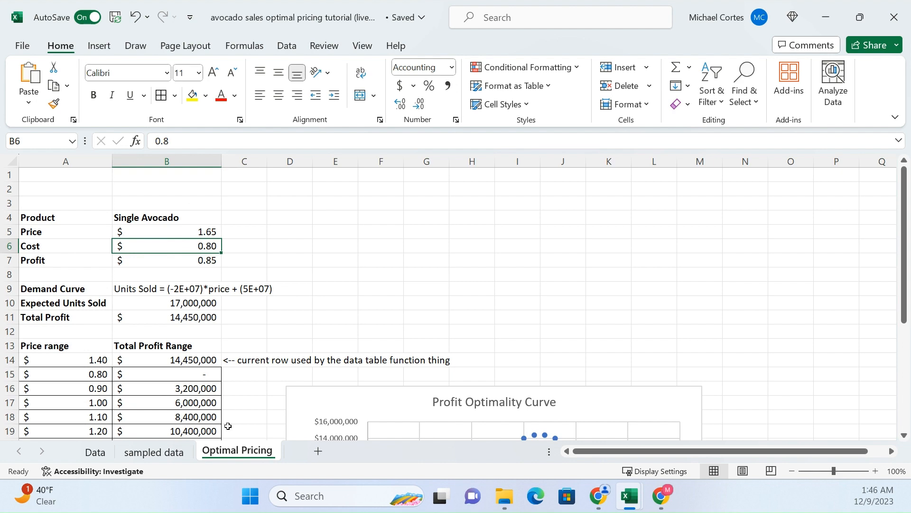
{"action": "left_click", "coordinate": [95, 451]}
{"action": "left_click", "coordinate": [154, 451]}
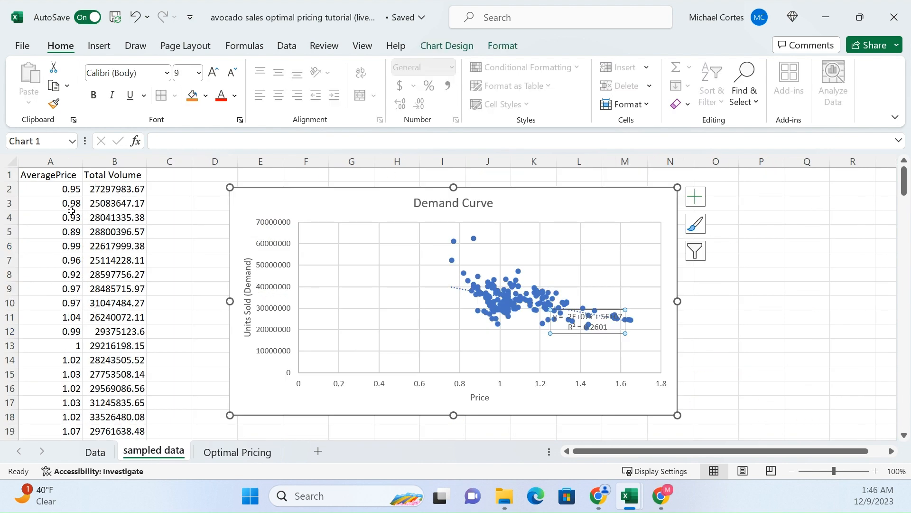
{"action": "left_click_drag", "start_coordinate": [71, 189], "coordinate": [77, 317]}
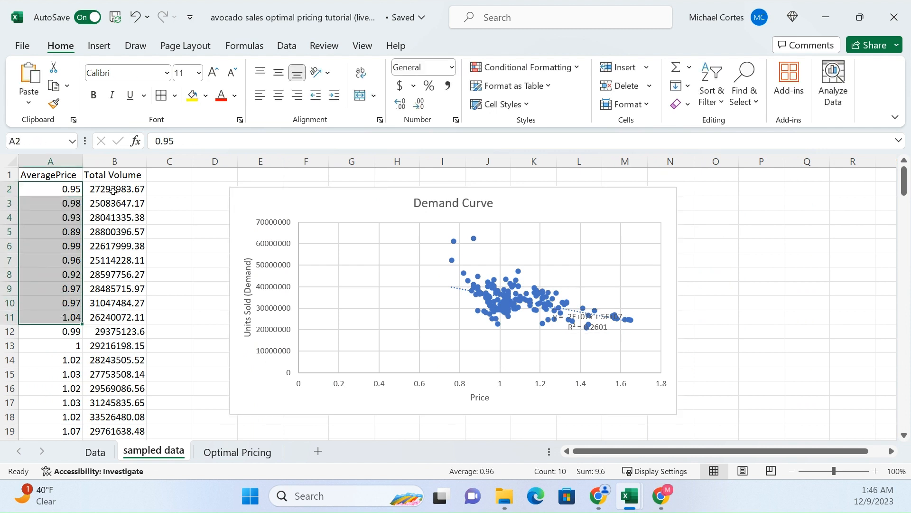
{"action": "left_click_drag", "start_coordinate": [113, 191], "coordinate": [115, 345]}
{"action": "left_click_drag", "start_coordinate": [67, 201], "coordinate": [49, 387]}
{"action": "left_click", "coordinate": [156, 316]}
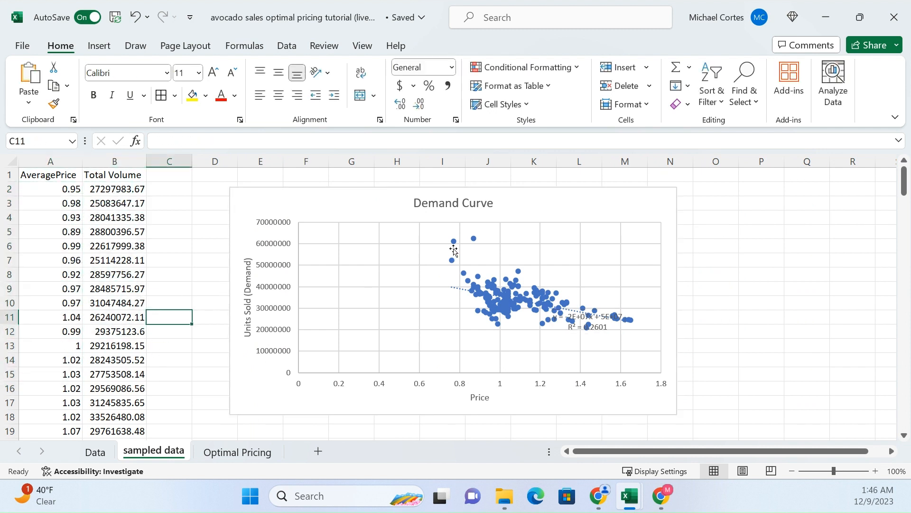
- Move the Demand Curve chart's trendline equation and R² label off the data points to beside the chart title
{"action": "left_click_drag", "start_coordinate": [596, 321], "coordinate": [614, 207]}
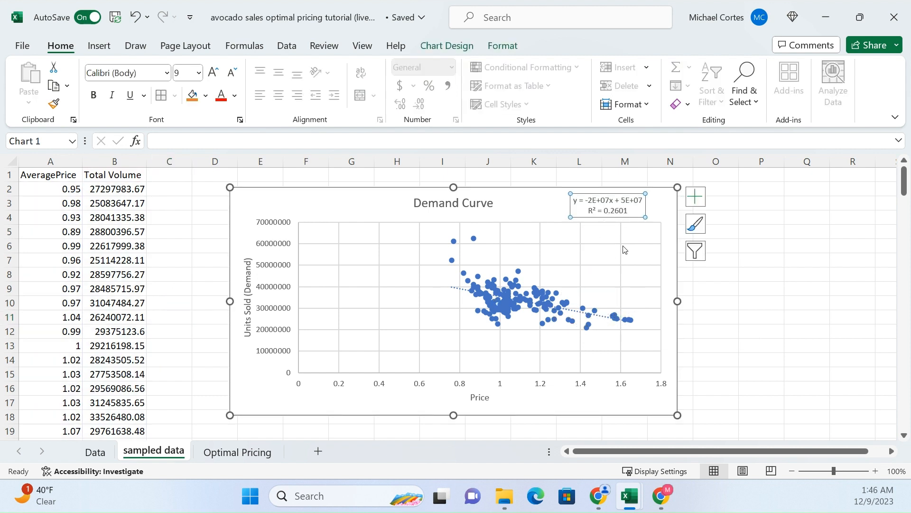
{"action": "left_click", "coordinate": [741, 304]}
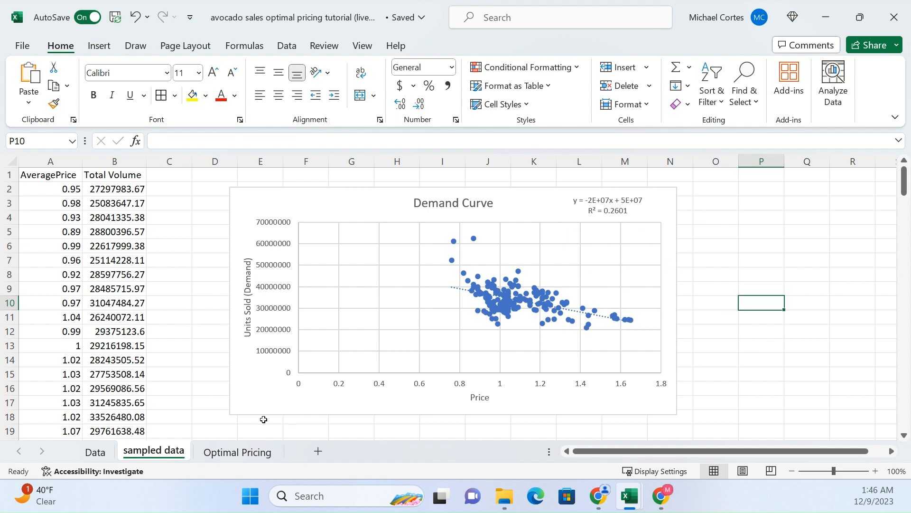
- Compare the demand equation on the sampled data sheet with the pricing model, data table and profit chart on the Optimal Pricing sheet
{"action": "left_click", "coordinate": [252, 454]}
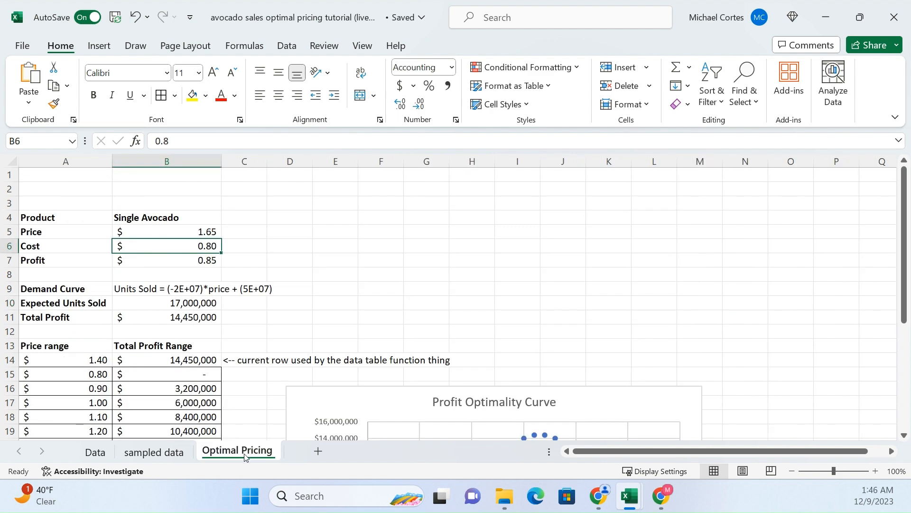
{"action": "left_click", "coordinate": [159, 453]}
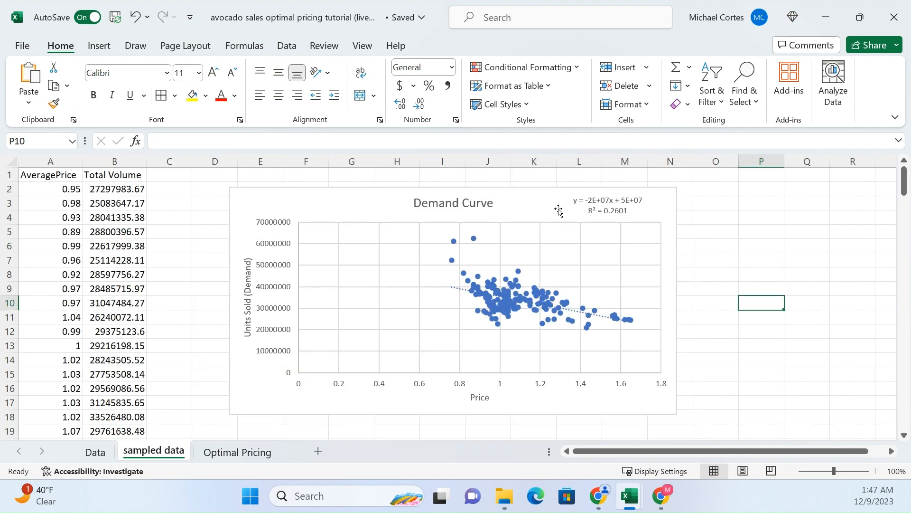
{"action": "left_click", "coordinate": [249, 451]}
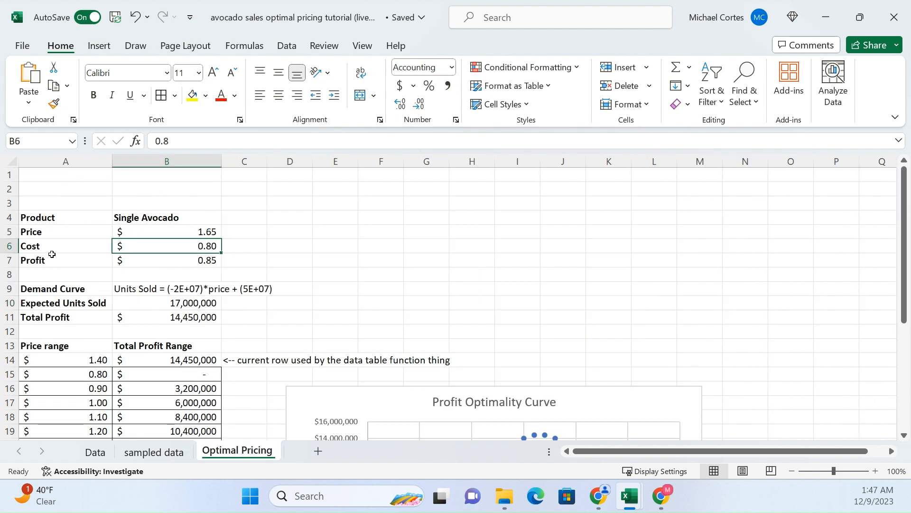
{"action": "scroll", "coordinate": [318, 260], "scroll_direction": "down", "scroll_amount": 5}
{"action": "scroll", "coordinate": [382, 234], "scroll_direction": "up", "scroll_amount": 1}
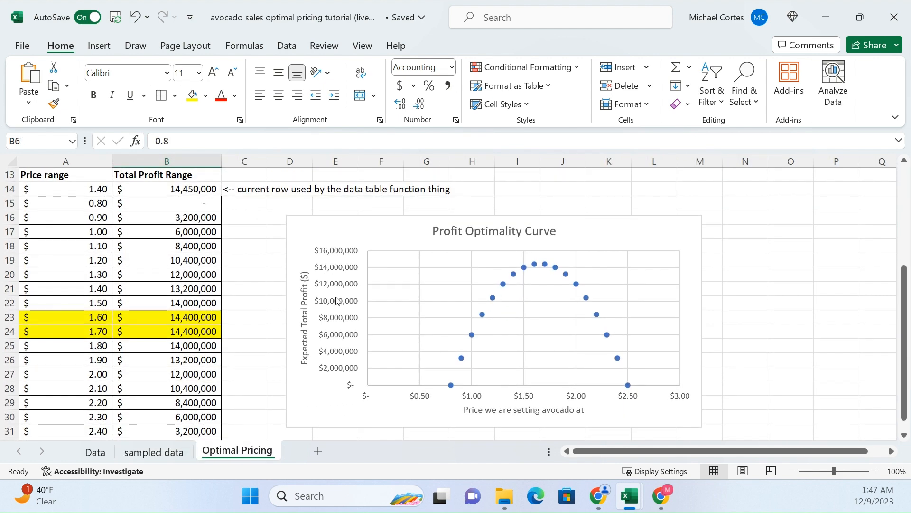